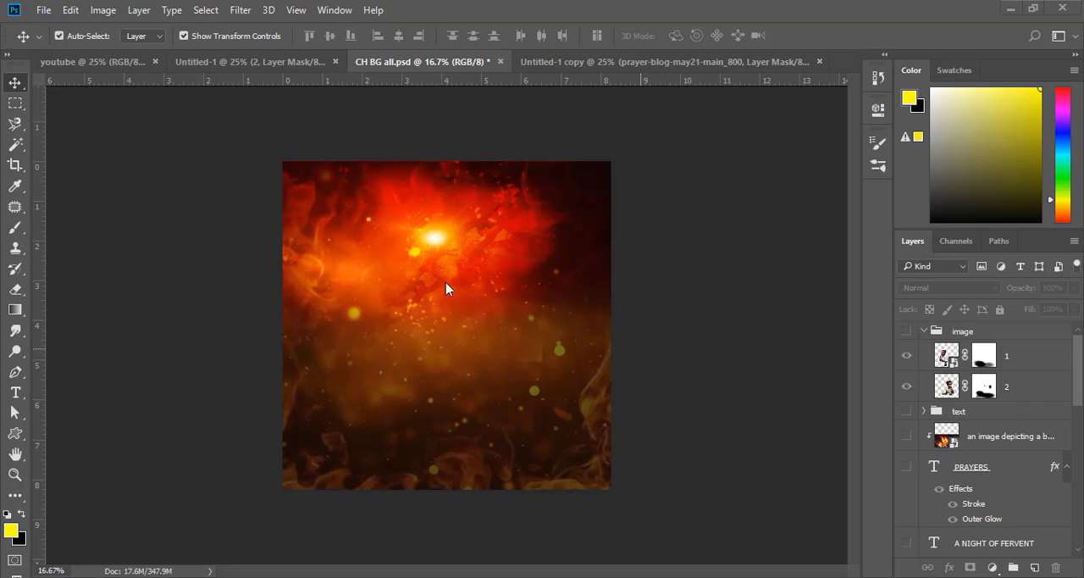
# - Look through the open example background designs and the finished Children's Day flyer
pyautogui.click(254, 61)
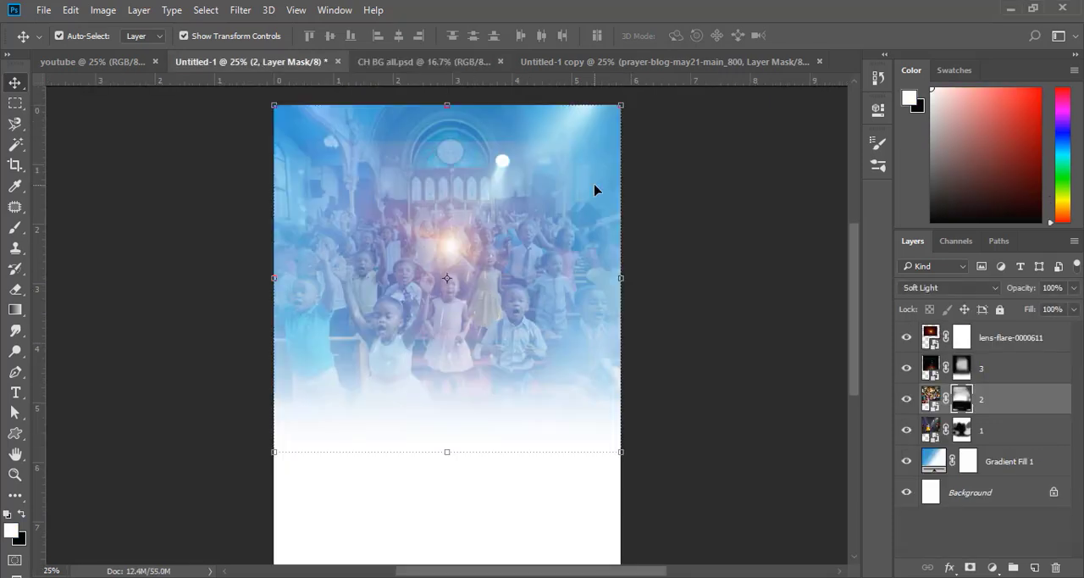
pyautogui.click(112, 63)
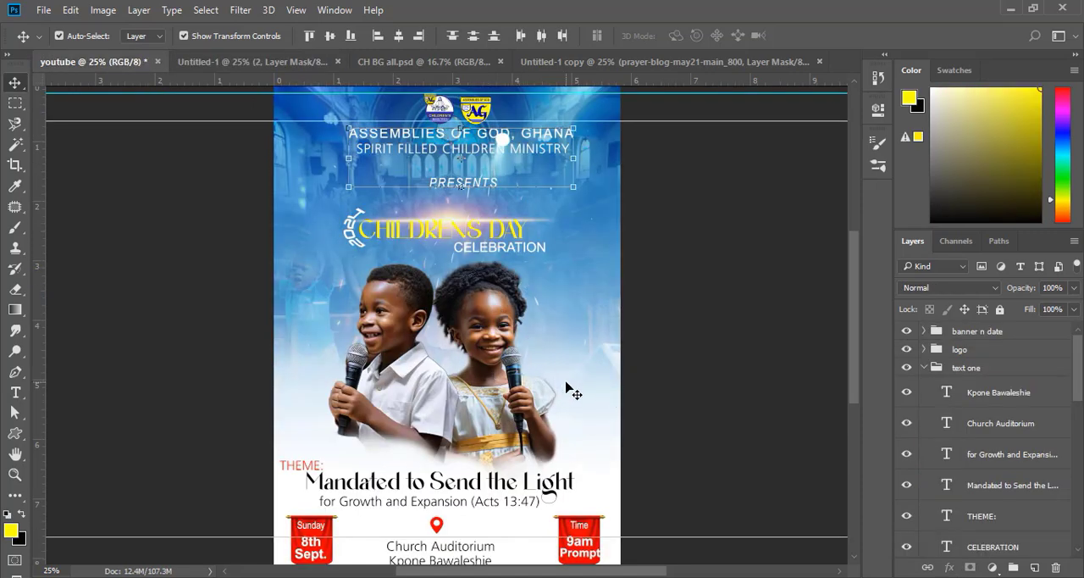
pyautogui.click(561, 63)
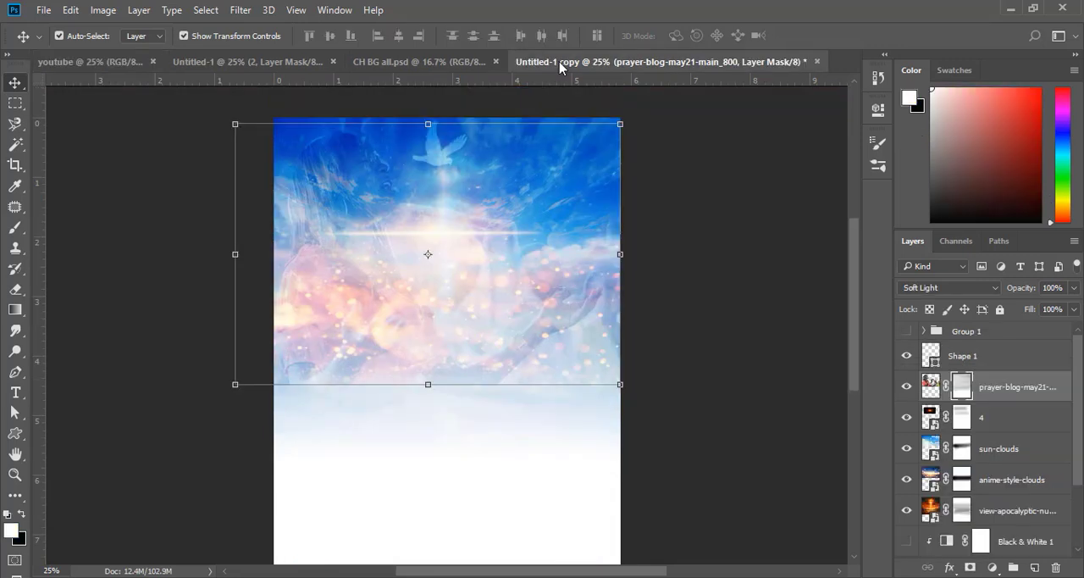
pyautogui.click(657, 224)
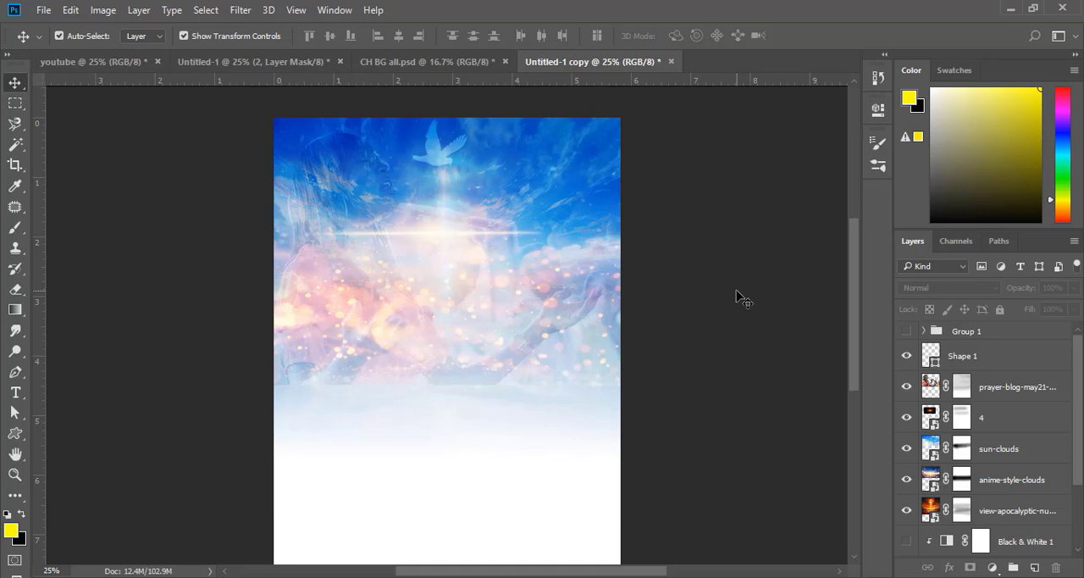
# - Create a portrait A5 print document named BG, 148 x 210 mm at 300 pixels/inch in RGB with a white background
pyautogui.click(43, 11)
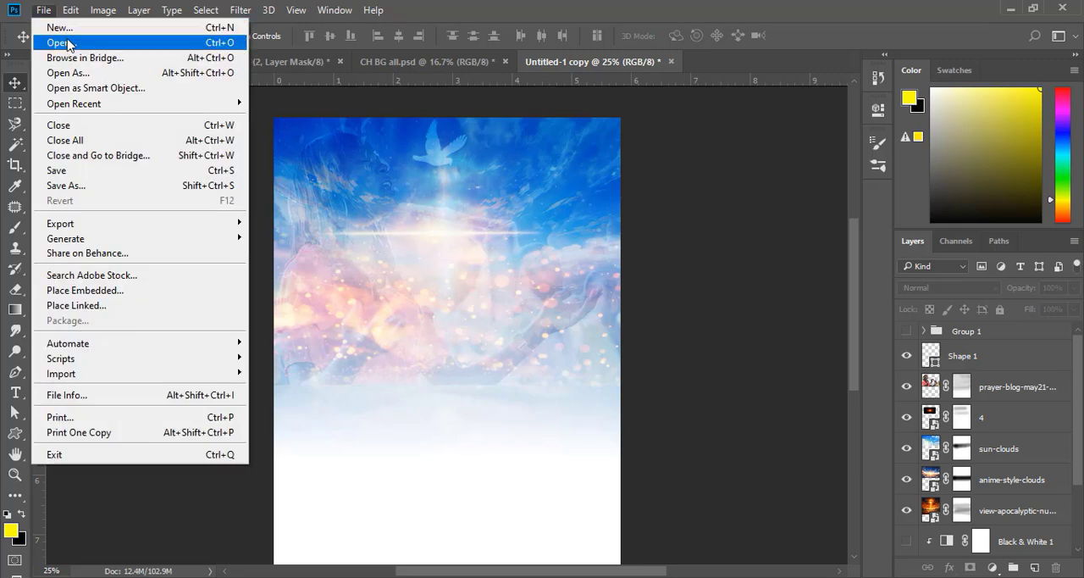
pyautogui.click(61, 28)
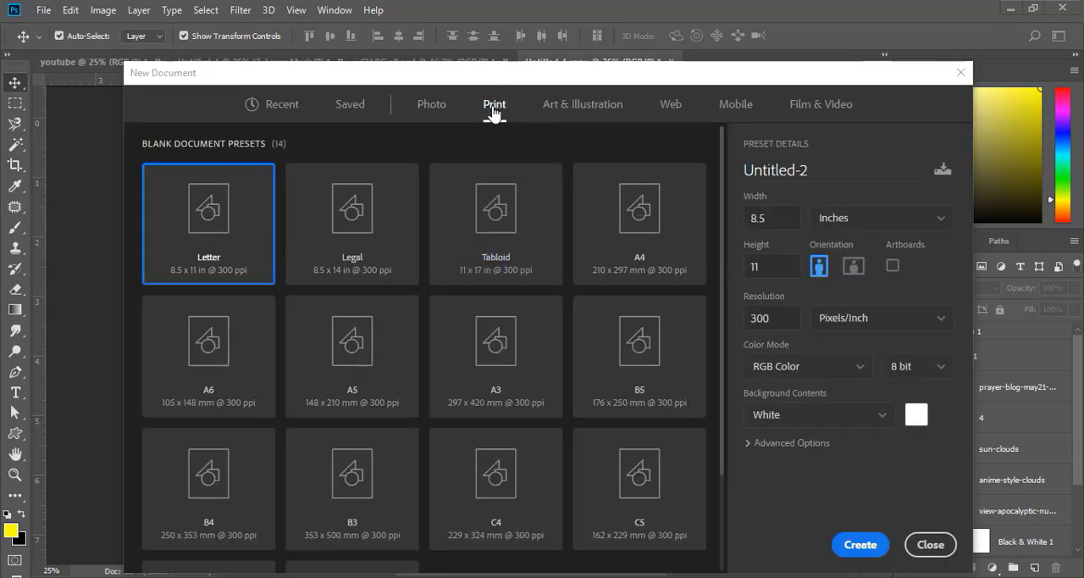
pyautogui.click(355, 365)
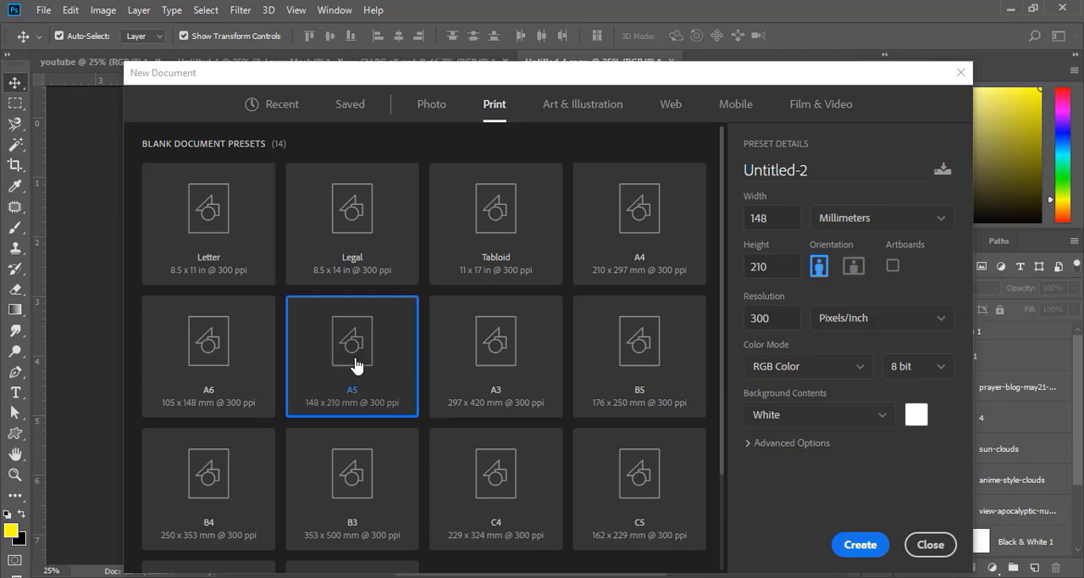
pyautogui.doubleClick(816, 174)
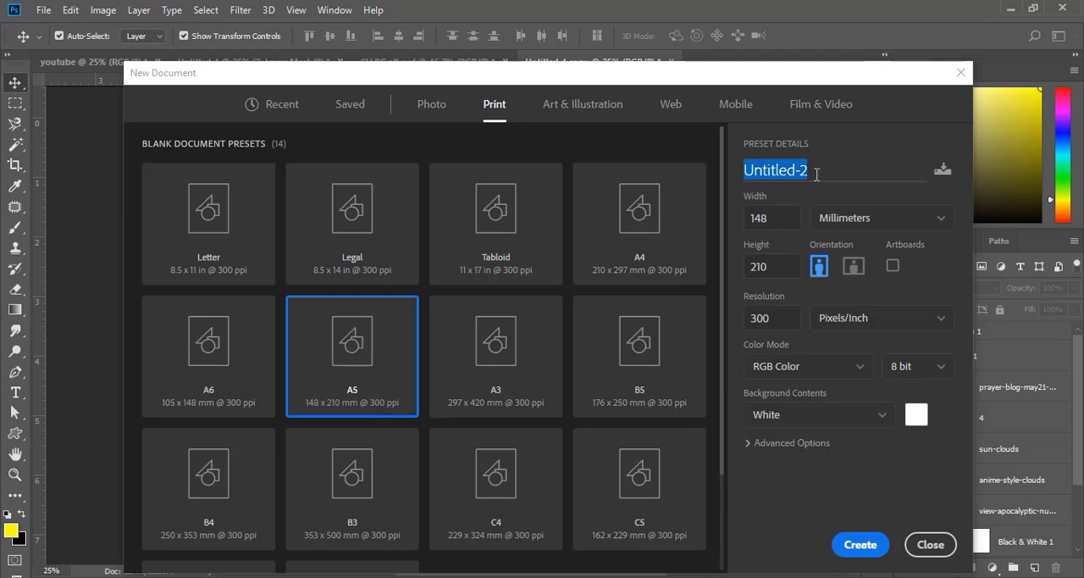
pyautogui.write('BG')
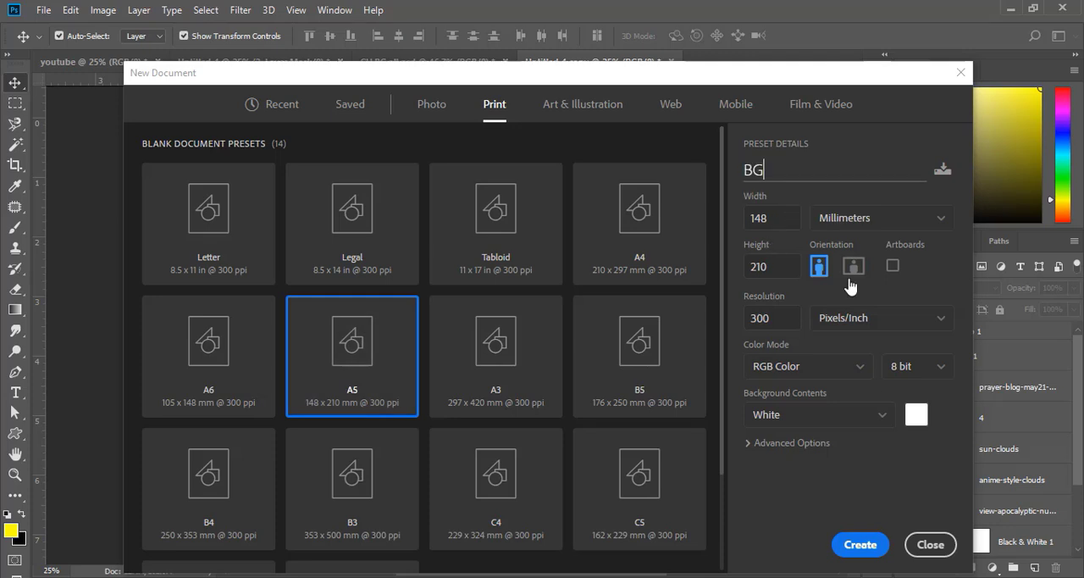
pyautogui.press('Return')
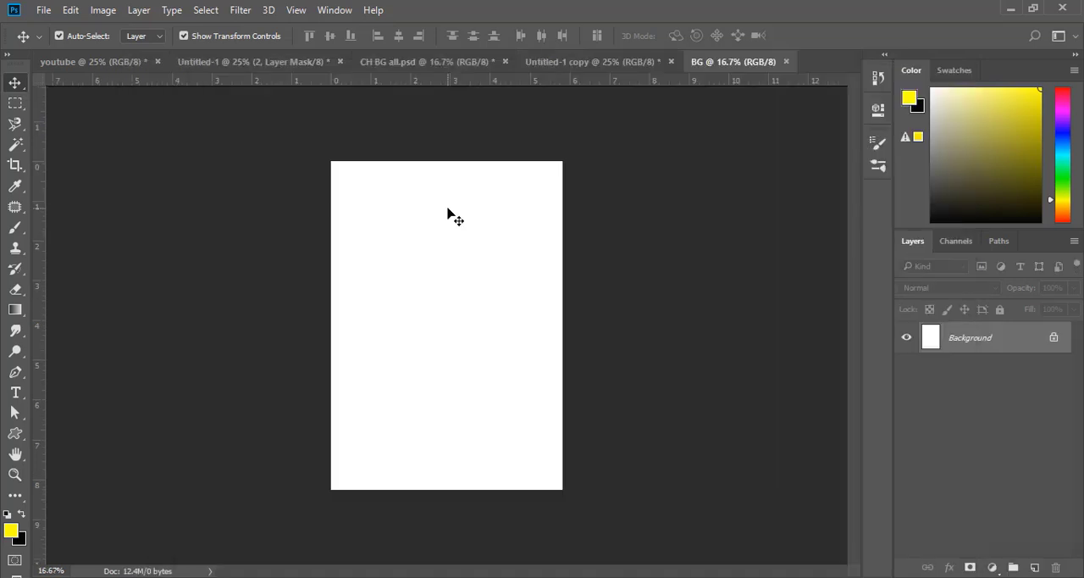
# - Compare the Children's Day flyer with the red fire background, and return to the blank BG document
pyautogui.click(95, 60)
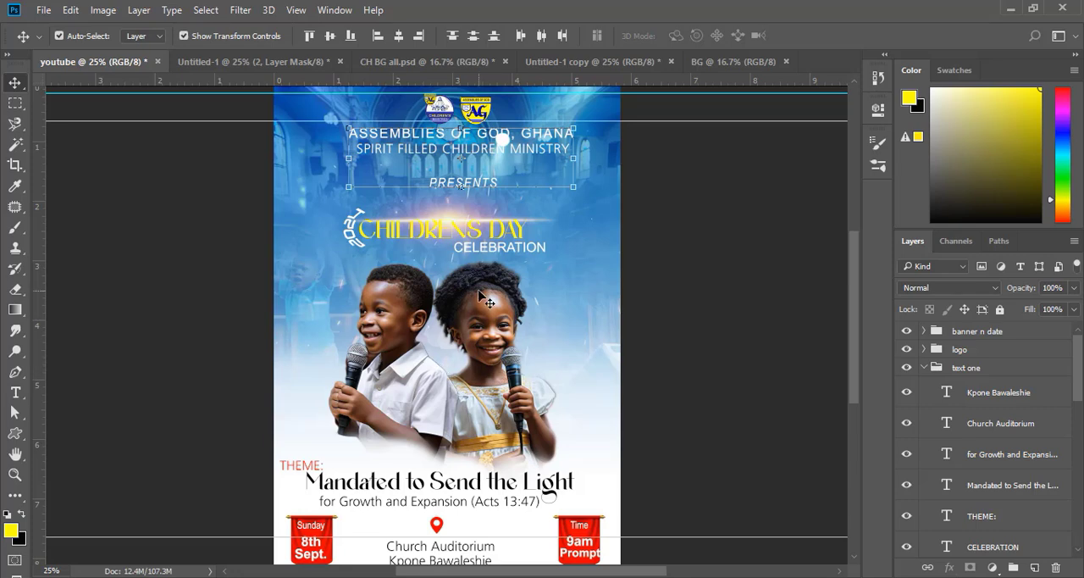
pyautogui.click(402, 63)
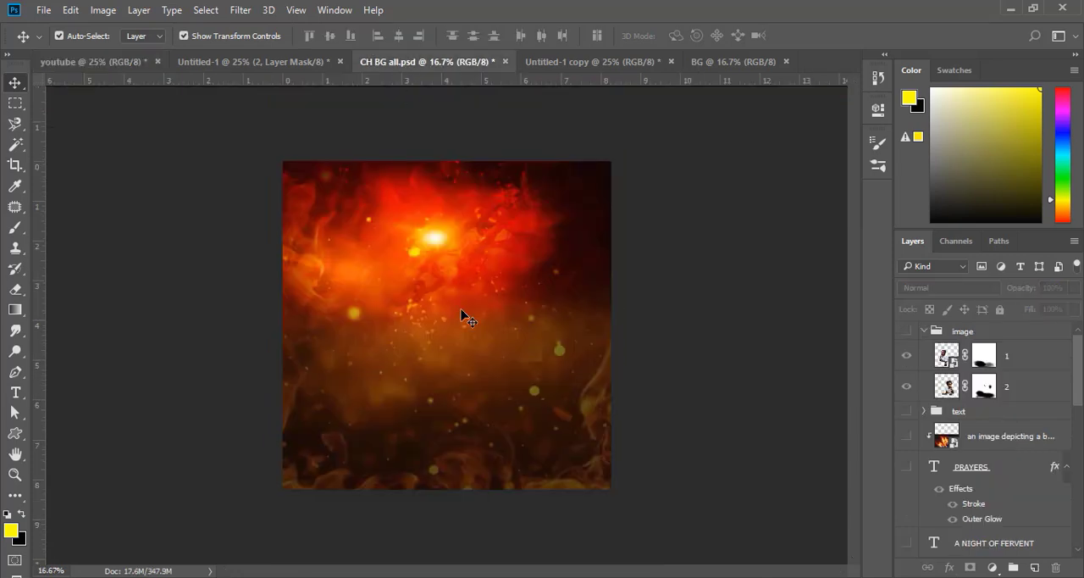
pyautogui.click(102, 63)
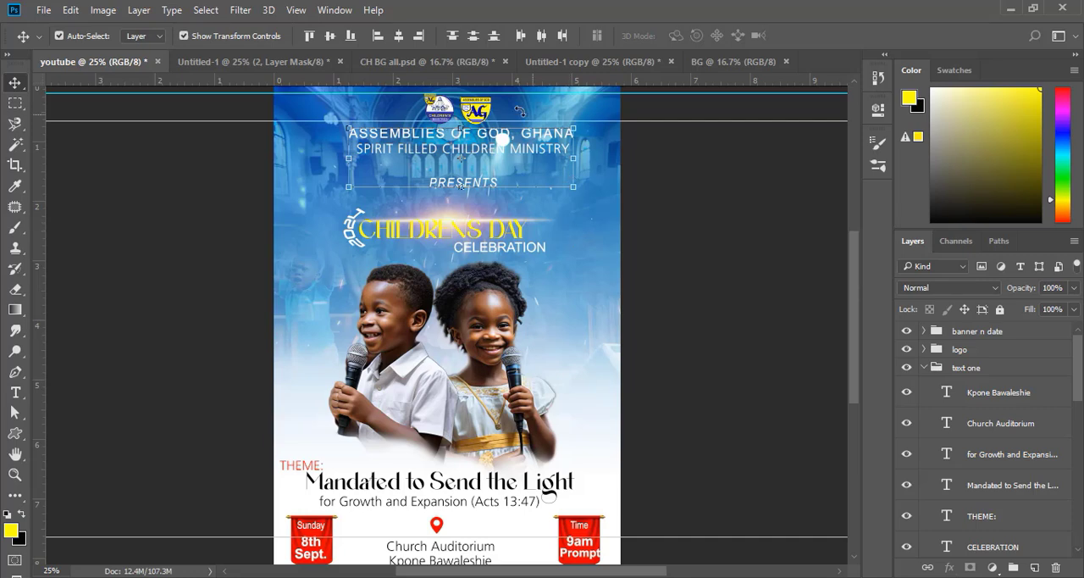
pyautogui.hotkey('ctrl', 'shift', 'Tab')
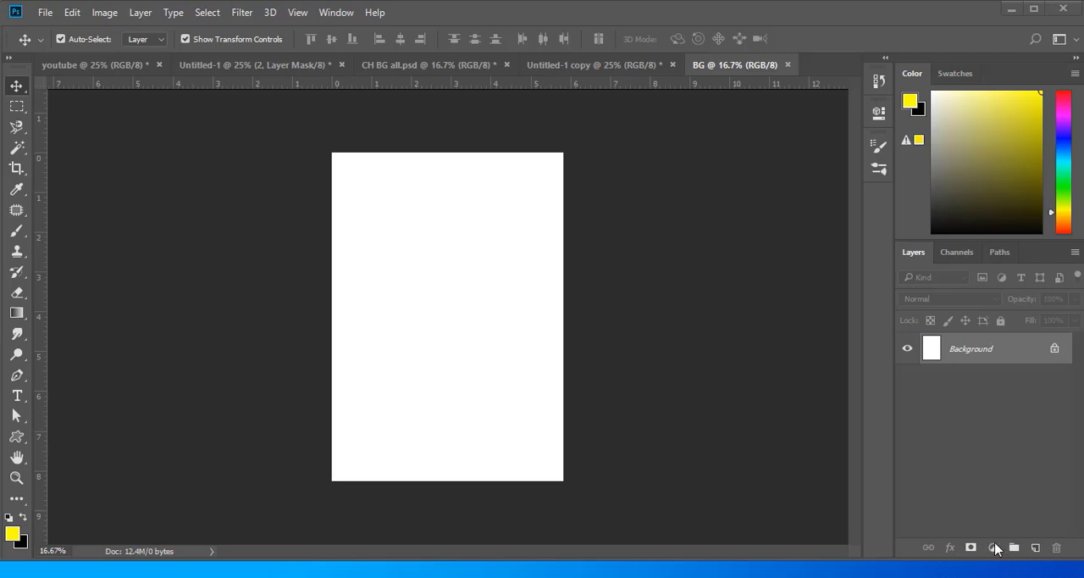
# - Add a gradient fill layer above the background and set the gradient's starting colour stop to dark blue
pyautogui.click(993, 549)
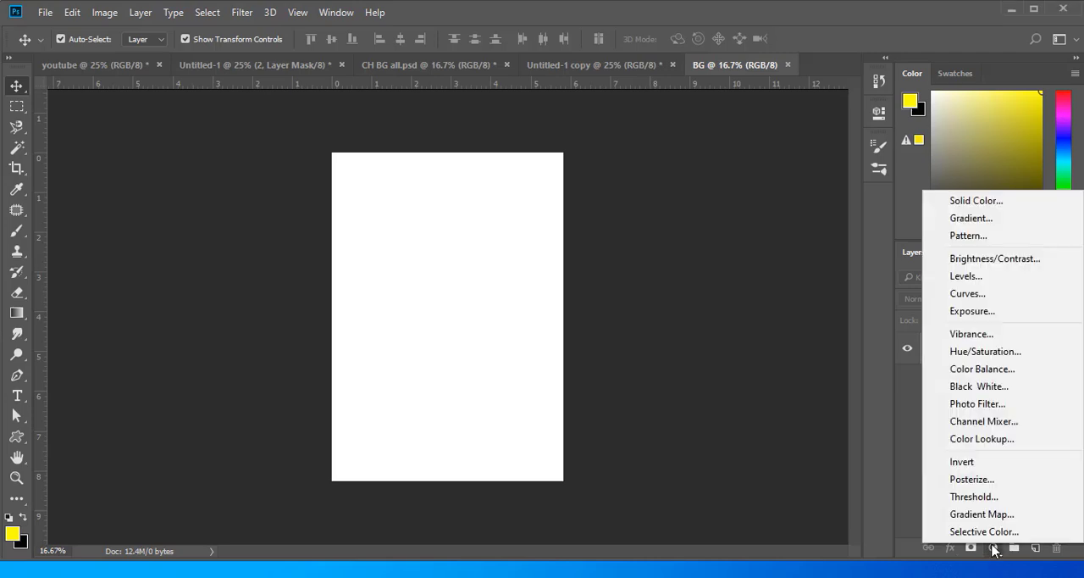
pyautogui.click(980, 218)
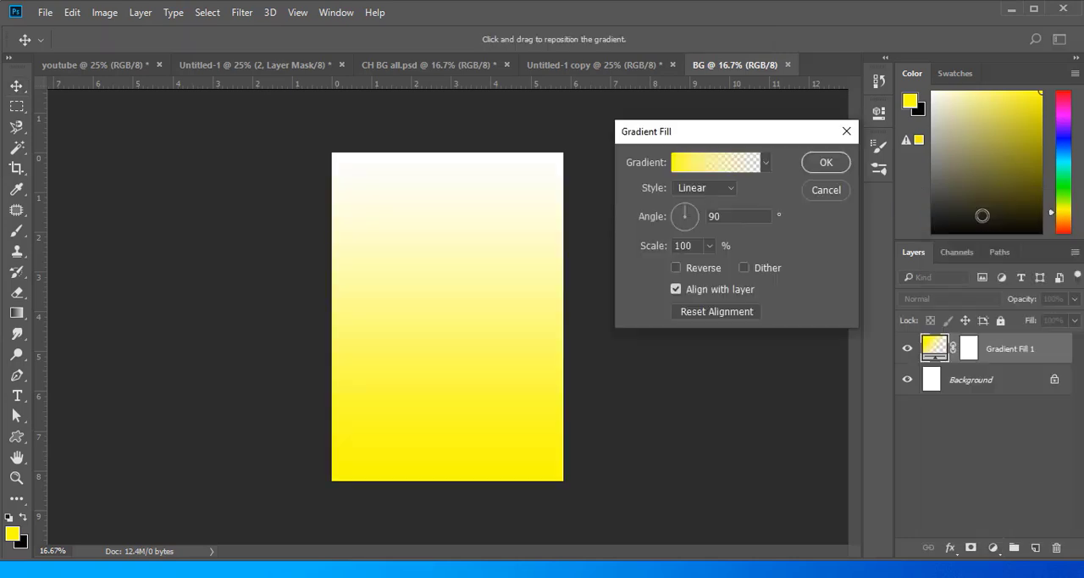
pyautogui.click(709, 165)
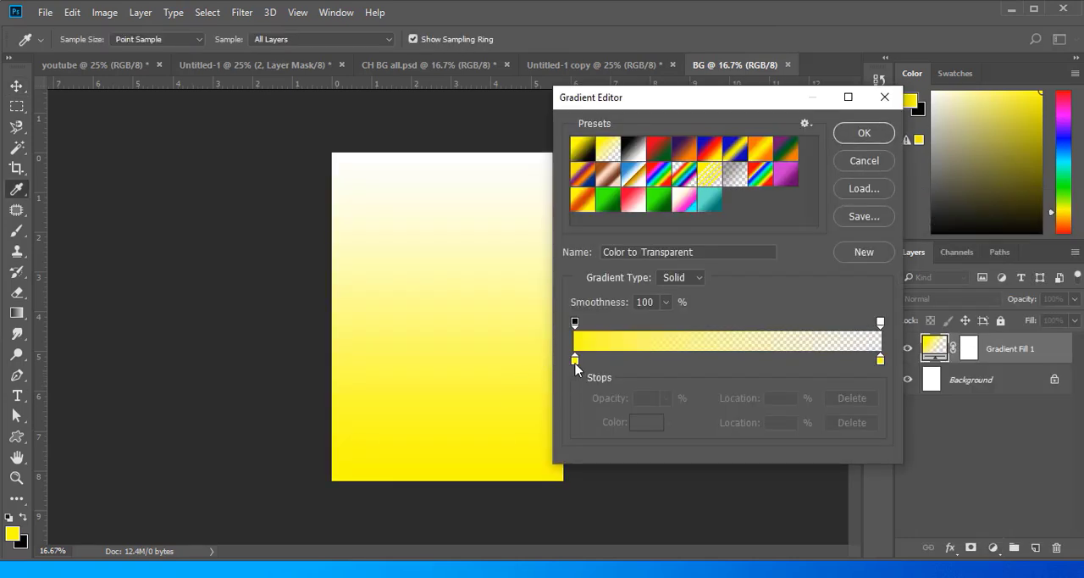
pyautogui.doubleClick(575, 363)
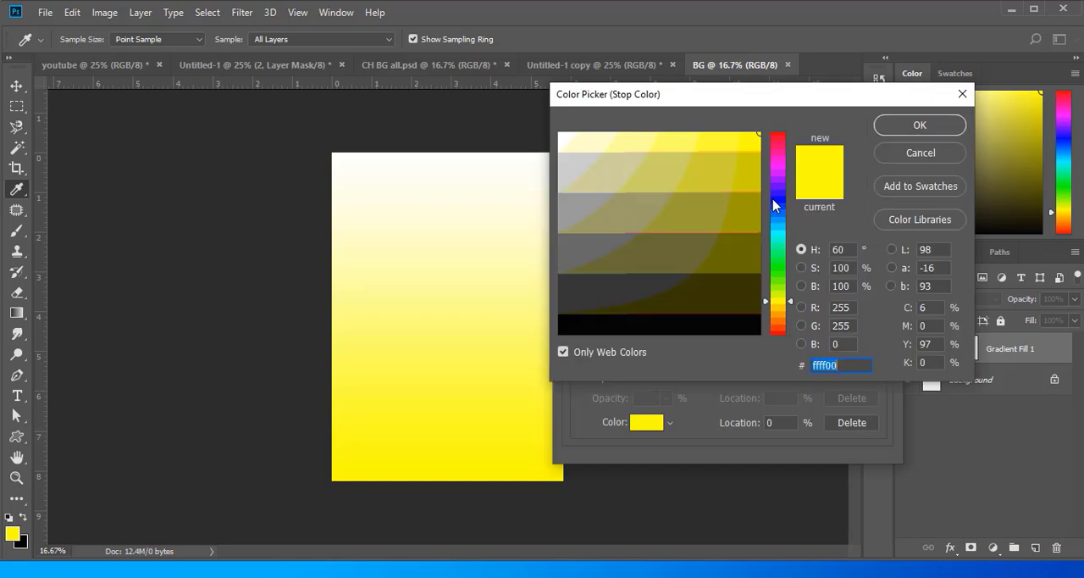
pyautogui.moveTo(775, 205); pyautogui.dragTo(784, 225)
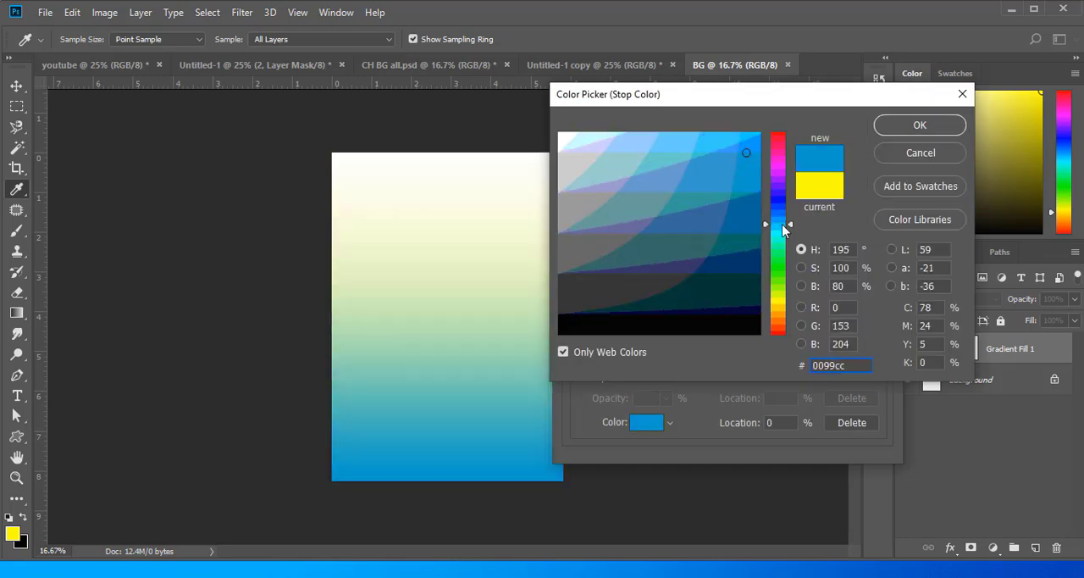
pyautogui.click(752, 257)
pyautogui.click(897, 127)
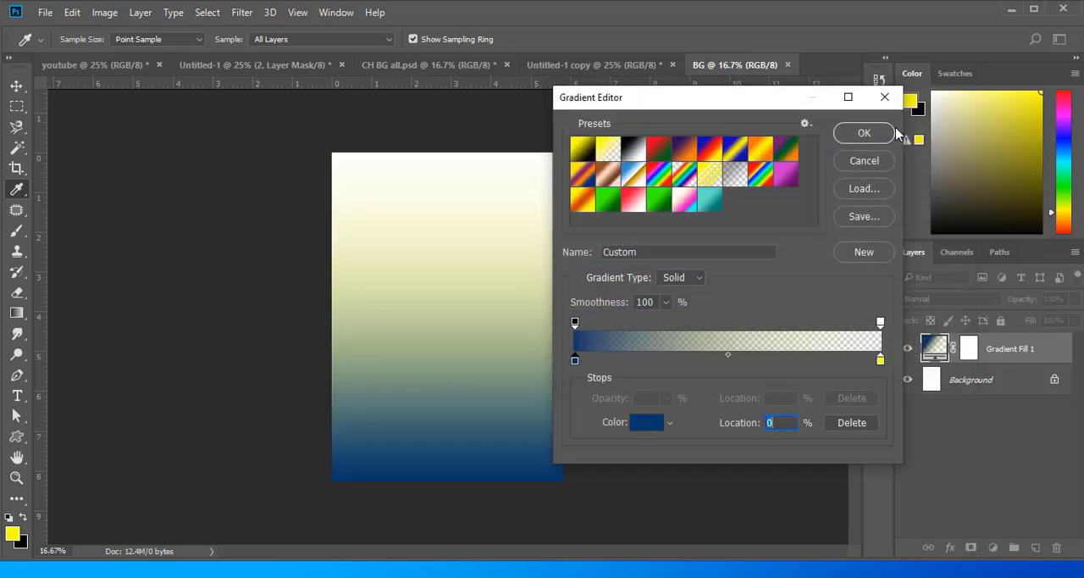
# - Make the gradient's end stop fully opaque white and its starting stop bright blue, with the colour midpoint at 39%
pyautogui.click(879, 363)
pyautogui.click(647, 421)
pyautogui.click(561, 135)
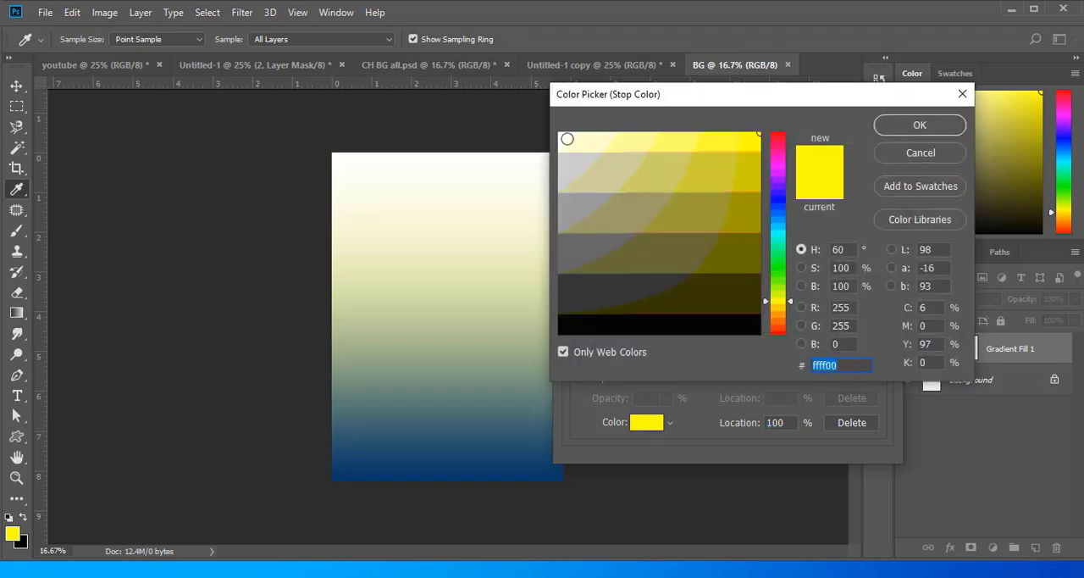
pyautogui.click(919, 125)
pyautogui.click(880, 322)
pyautogui.moveTo(666, 398); pyautogui.dragTo(826, 449)
pyautogui.moveTo(576, 359)
pyautogui.mouseDown()
pyautogui.moveTo(765, 360)
pyautogui.moveTo(602, 346)
pyautogui.moveTo(575, 360)
pyautogui.mouseUp()
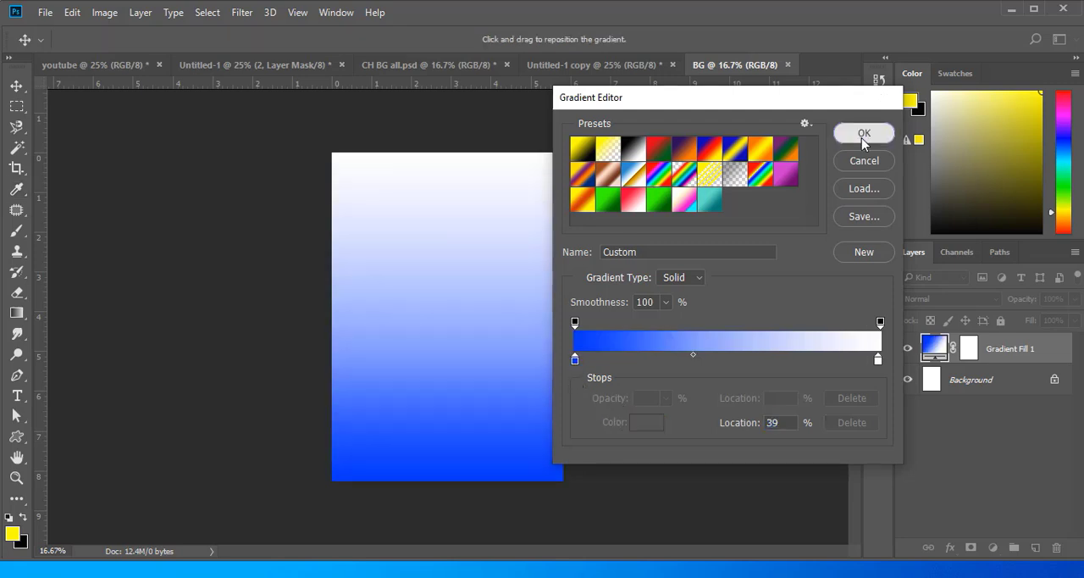
# - Apply the custom gradient and reverse it so blue is at the page's upper edge
pyautogui.click(864, 133)
pyautogui.click(675, 267)
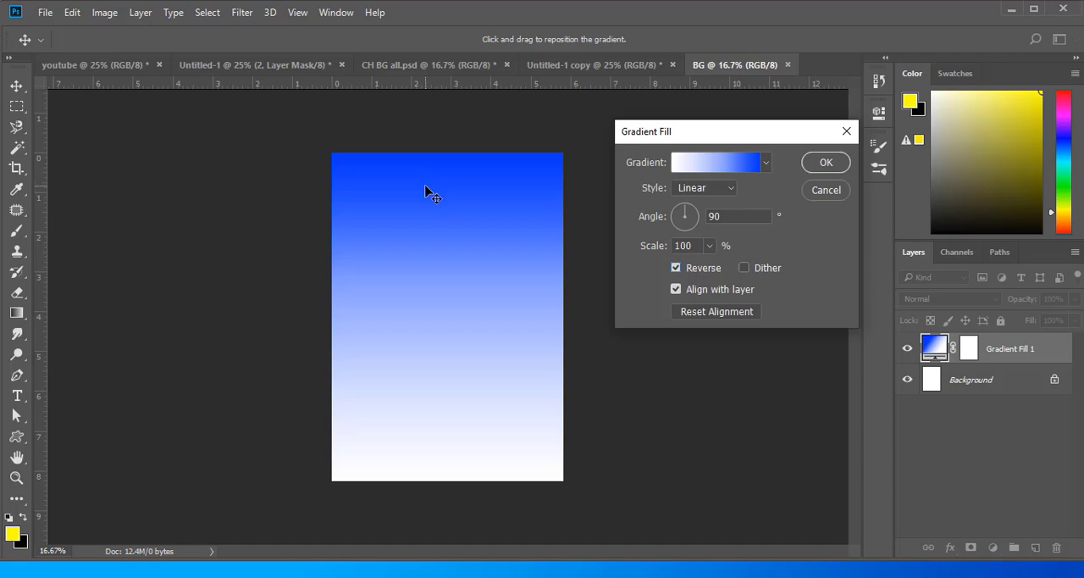
pyautogui.click(835, 164)
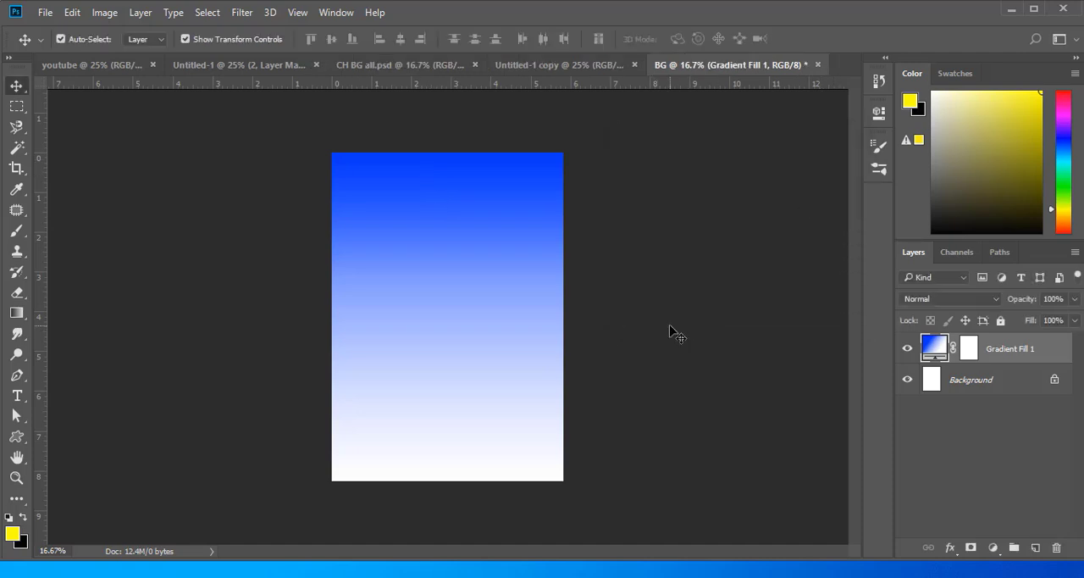
# - Place picture 1 from the tutorial folder into the BG document and add a layer mask to it
pyautogui.moveTo(365, 576)
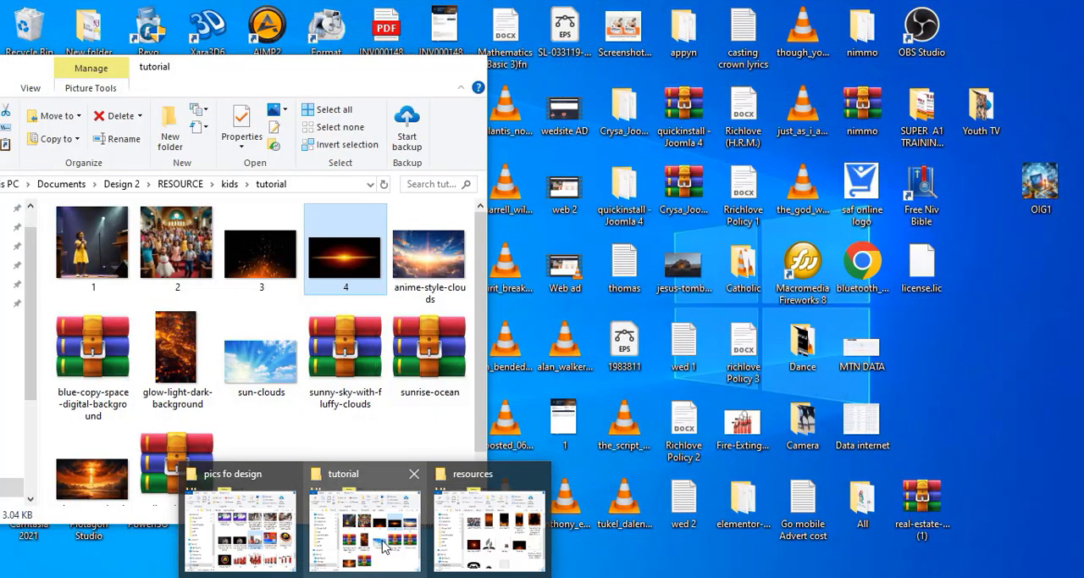
pyautogui.click(381, 546)
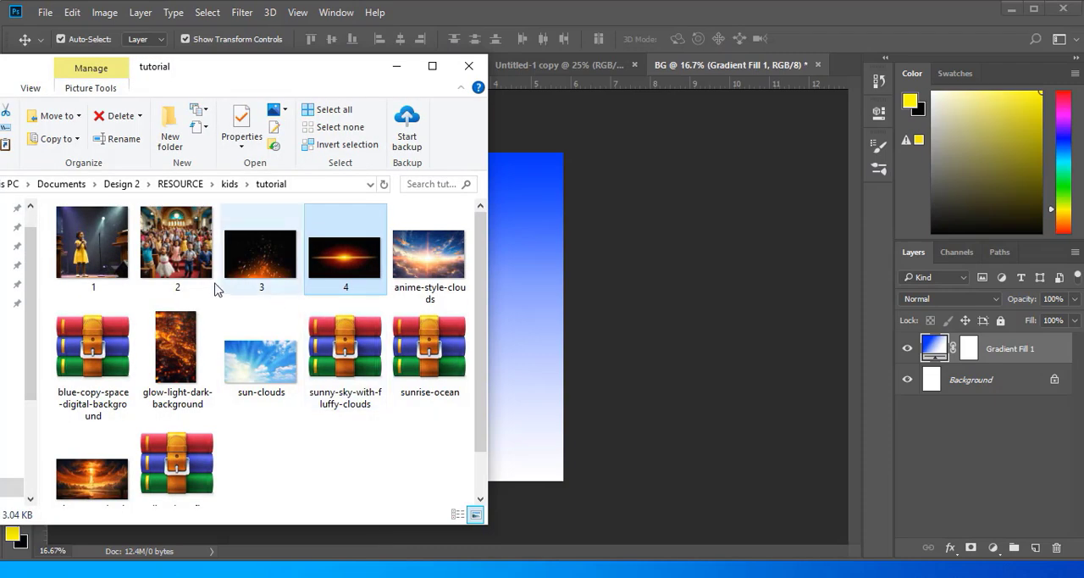
pyautogui.moveTo(93, 238); pyautogui.dragTo(554, 297)
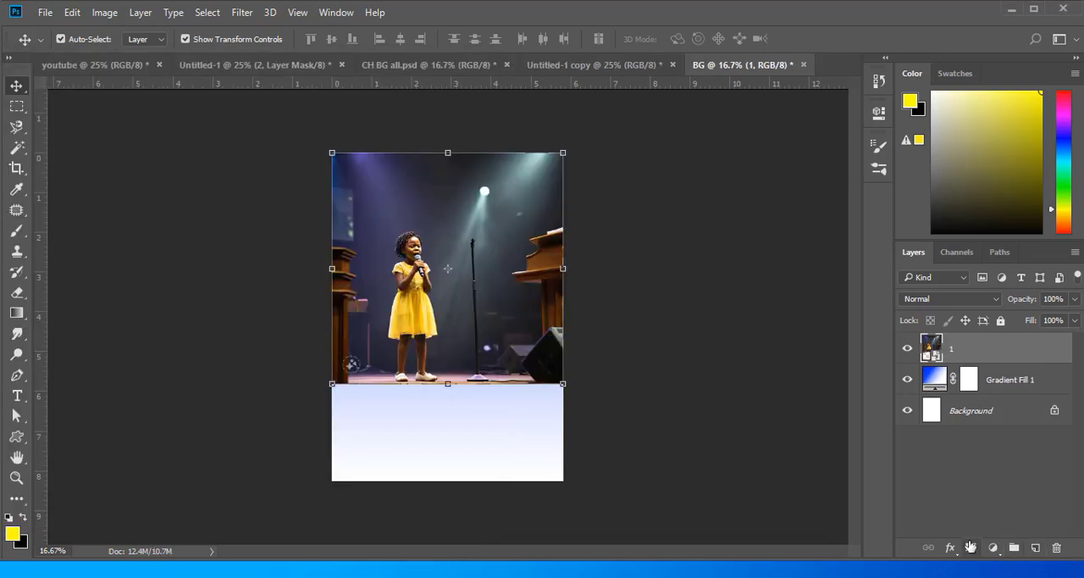
pyautogui.click(971, 547)
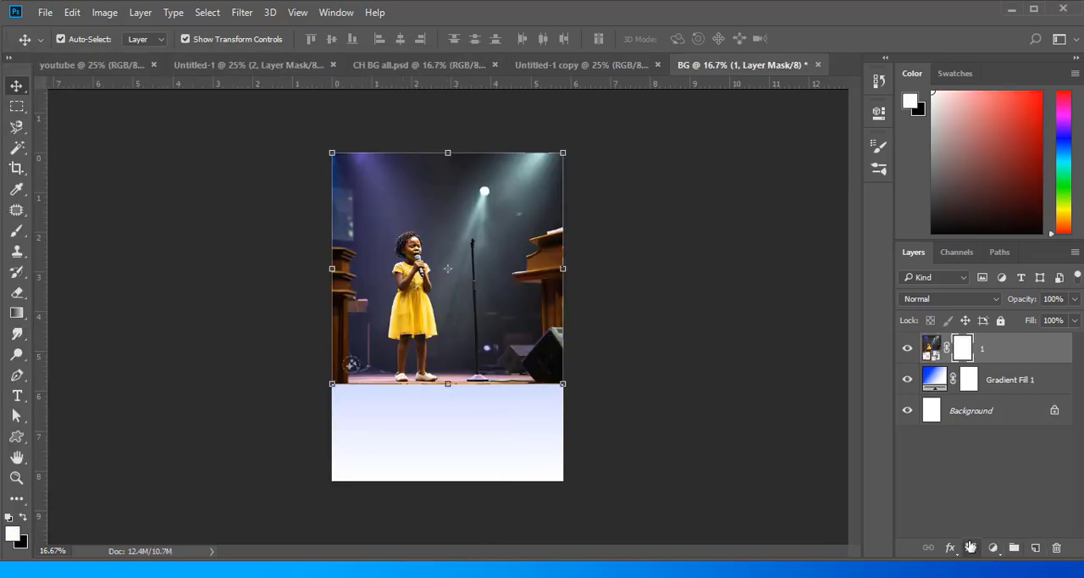
# - Paint black on the mask with a soft brush at 53% opacity to fade the girl, microphone stand and stage floor
pyautogui.click(25, 517)
pyautogui.click(16, 231)
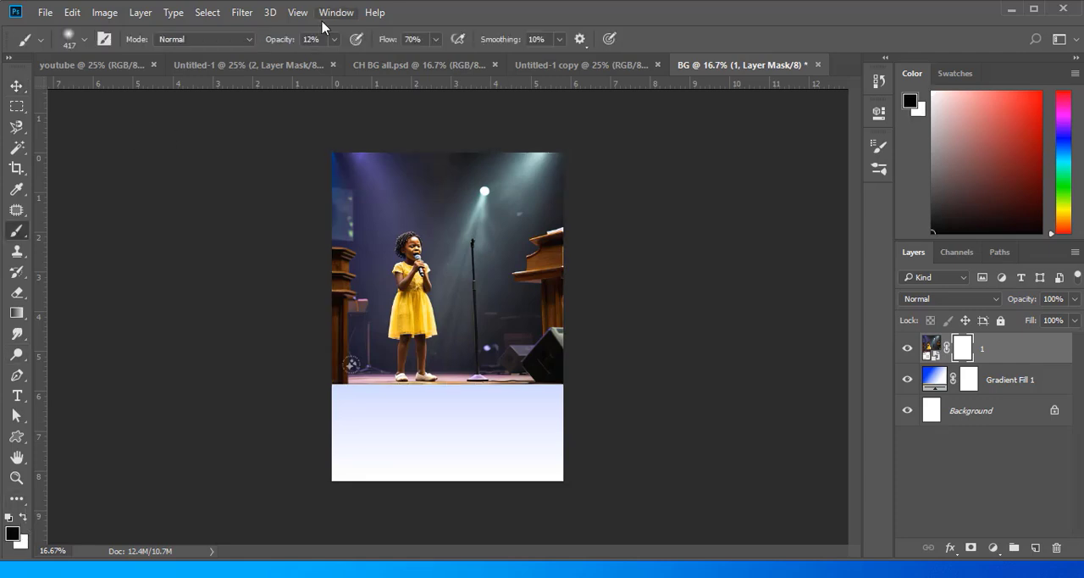
pyautogui.click(334, 39)
pyautogui.moveTo(334, 58); pyautogui.dragTo(363, 61)
pyautogui.moveTo(423, 285)
pyautogui.mouseDown()
pyautogui.moveTo(422, 342)
pyautogui.moveTo(410, 254)
pyautogui.moveTo(404, 311)
pyautogui.moveTo(408, 239)
pyautogui.moveTo(425, 330)
pyautogui.moveTo(404, 239)
pyautogui.moveTo(482, 361)
pyautogui.moveTo(409, 304)
pyautogui.moveTo(403, 245)
pyautogui.moveTo(412, 354)
pyautogui.moveTo(414, 271)
pyautogui.moveTo(415, 364)
pyautogui.moveTo(413, 278)
pyautogui.moveTo(456, 298)
pyautogui.moveTo(467, 262)
pyautogui.moveTo(482, 382)
pyautogui.moveTo(467, 288)
pyautogui.moveTo(419, 414)
pyautogui.moveTo(335, 394)
pyautogui.moveTo(380, 361)
pyautogui.moveTo(357, 372)
pyautogui.moveTo(347, 351)
pyautogui.moveTo(336, 375)
pyautogui.moveTo(439, 369)
pyautogui.moveTo(480, 347)
pyautogui.moveTo(493, 360)
pyautogui.moveTo(558, 357)
pyautogui.moveTo(521, 383)
pyautogui.moveTo(576, 338)
pyautogui.moveTo(535, 360)
pyautogui.mouseUp()
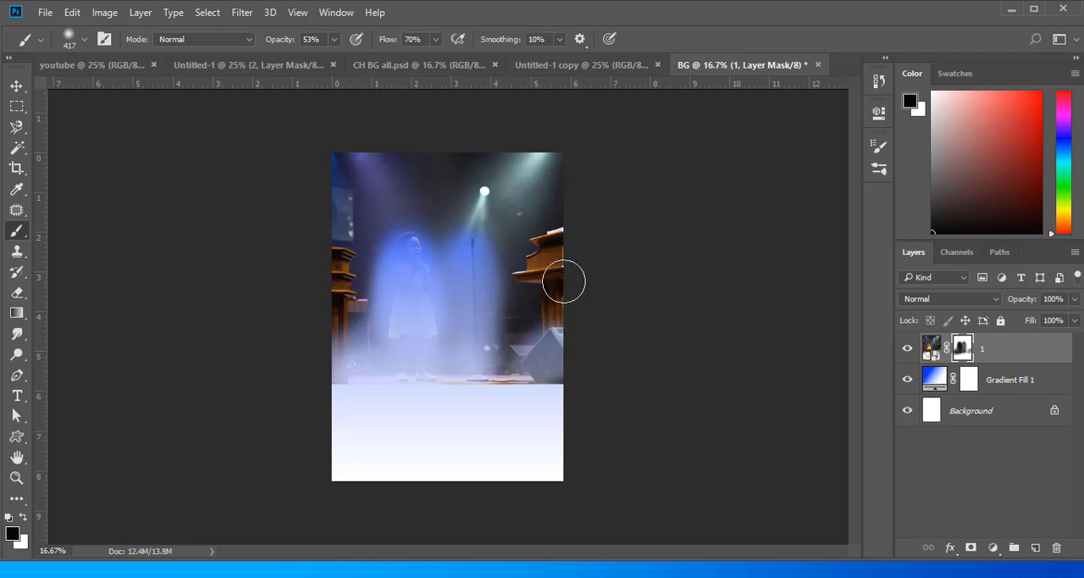
pyautogui.moveTo(518, 307); pyautogui.dragTo(544, 354)
pyautogui.moveTo(407, 252)
pyautogui.mouseDown()
pyautogui.moveTo(419, 311)
pyautogui.moveTo(394, 259)
pyautogui.moveTo(429, 359)
pyautogui.moveTo(542, 349)
pyautogui.mouseUp()
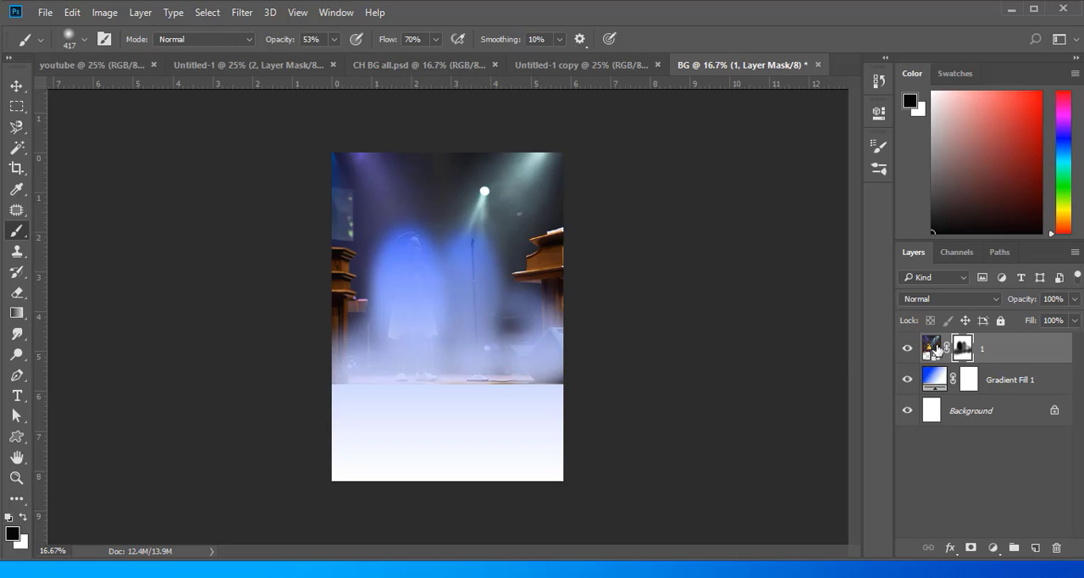
# - Set the blending mode of picture layer 1 to Screen, and select its mask again
pyautogui.click(937, 348)
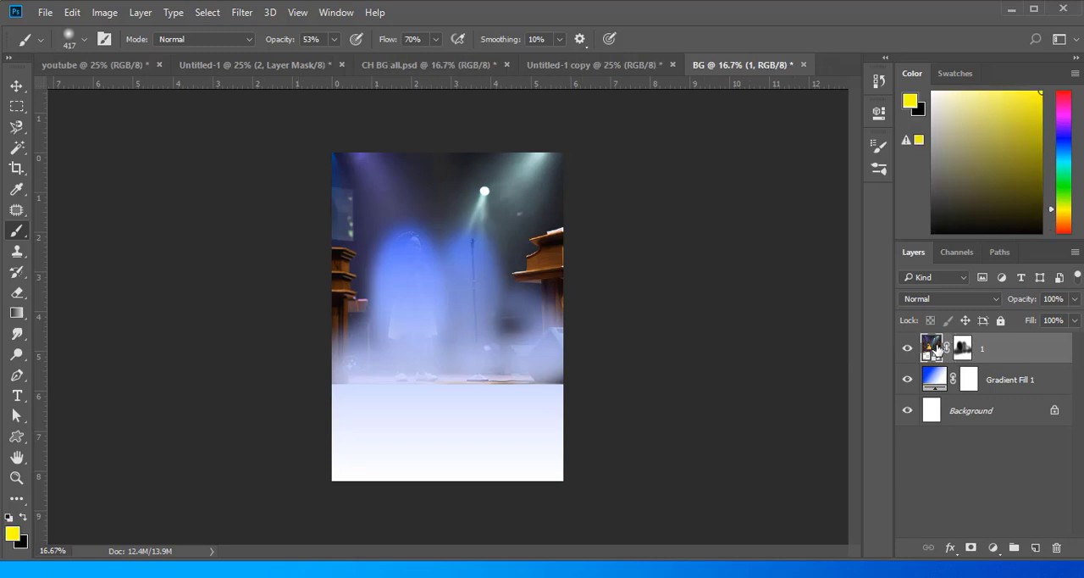
pyautogui.click(995, 299)
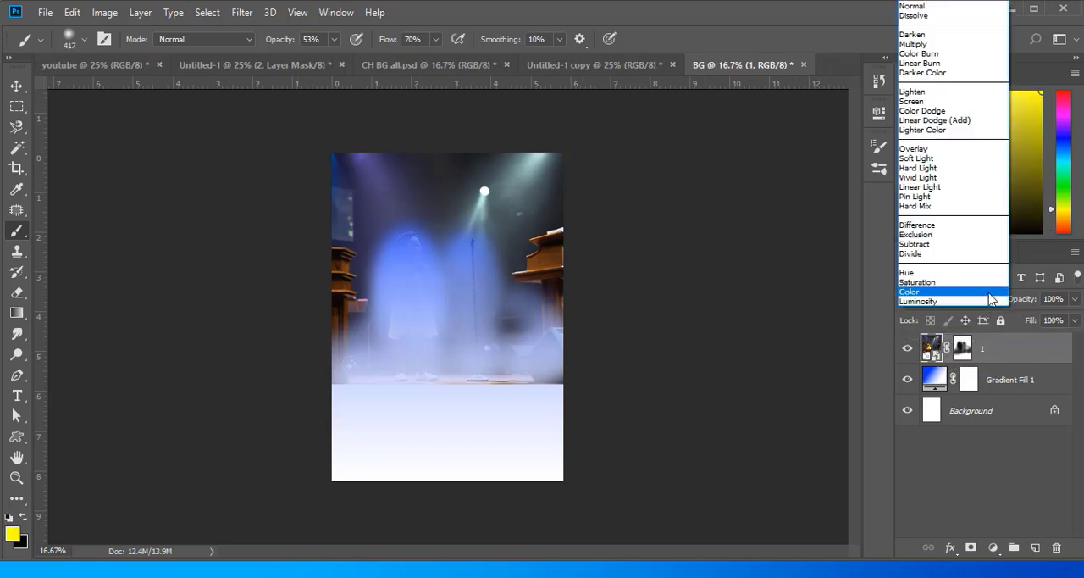
pyautogui.click(912, 101)
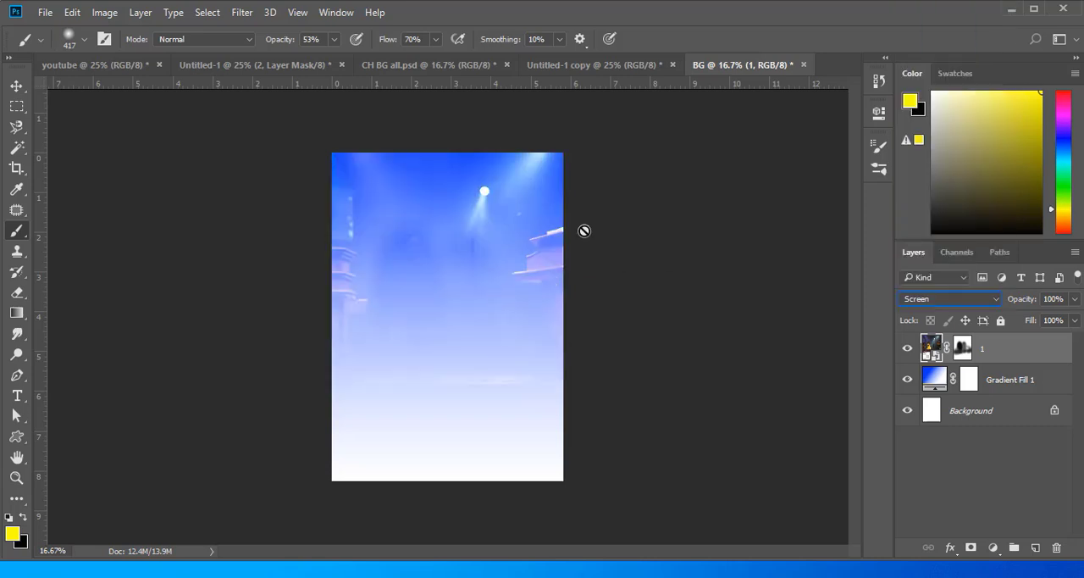
pyautogui.click(971, 350)
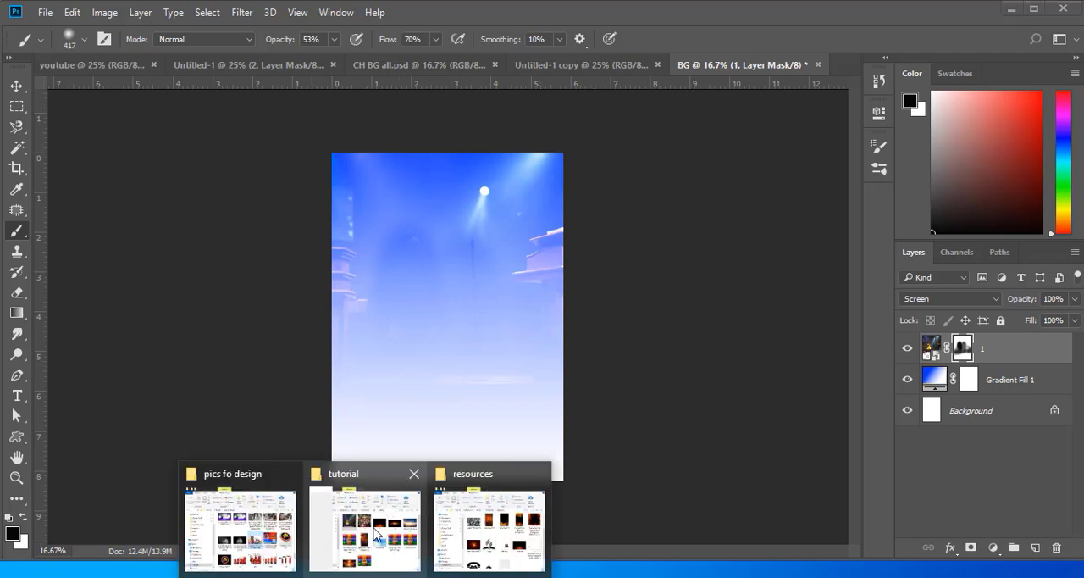
# - Place picture 2 from the tutorial folder across the upper part of the page and set its blending mode to Soft Light
pyautogui.click(376, 533)
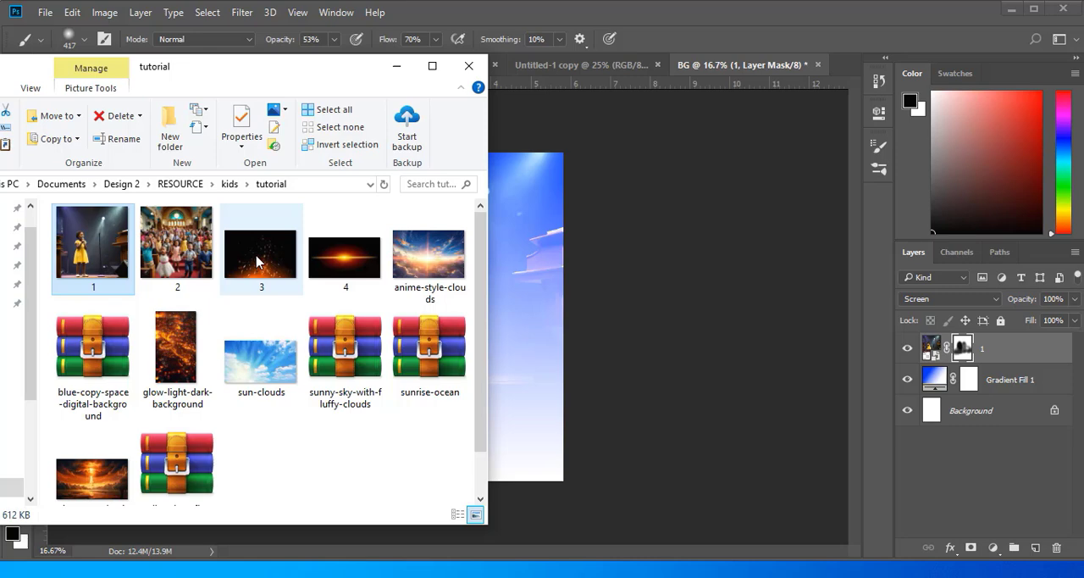
pyautogui.moveTo(176, 246); pyautogui.dragTo(529, 300)
pyautogui.moveTo(494, 241); pyautogui.dragTo(410, 203)
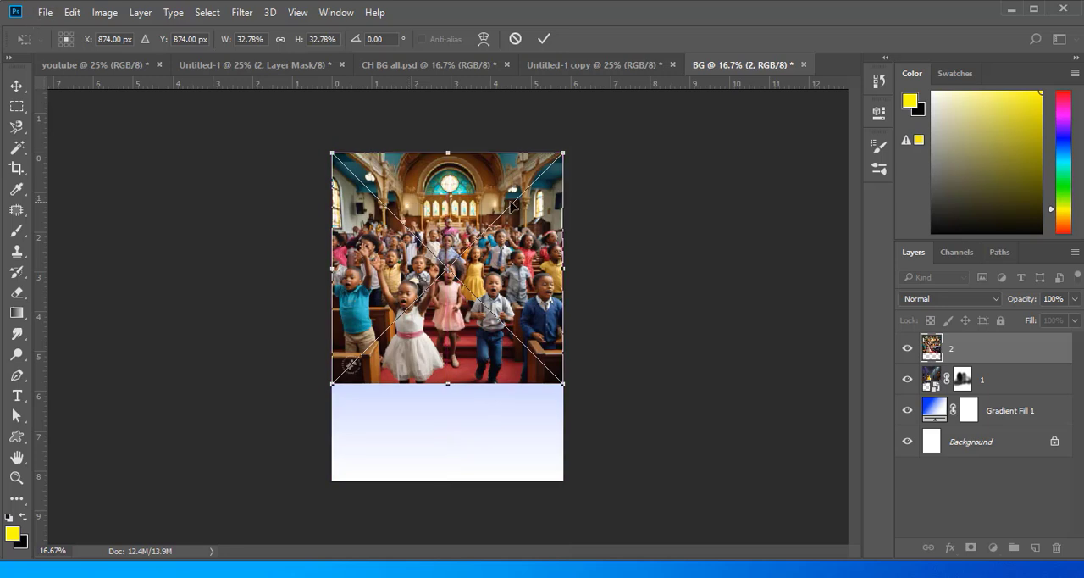
pyautogui.click(544, 38)
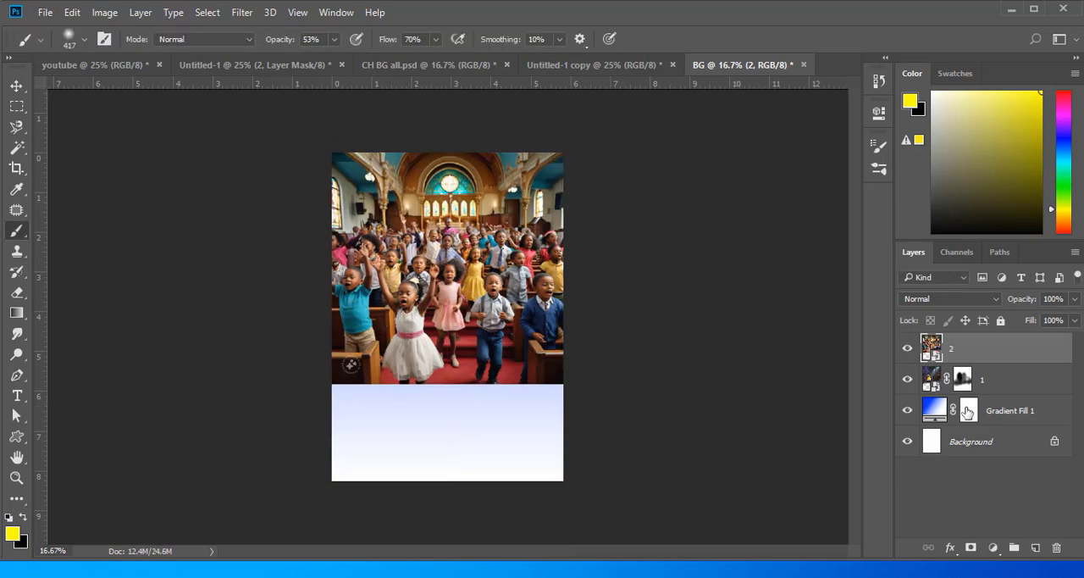
pyautogui.click(982, 301)
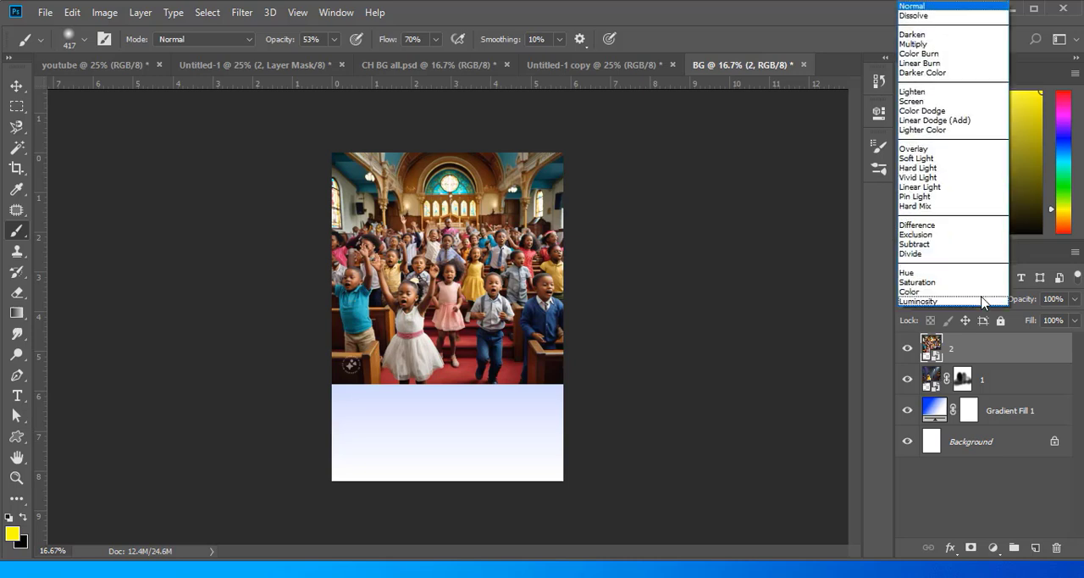
pyautogui.click(919, 159)
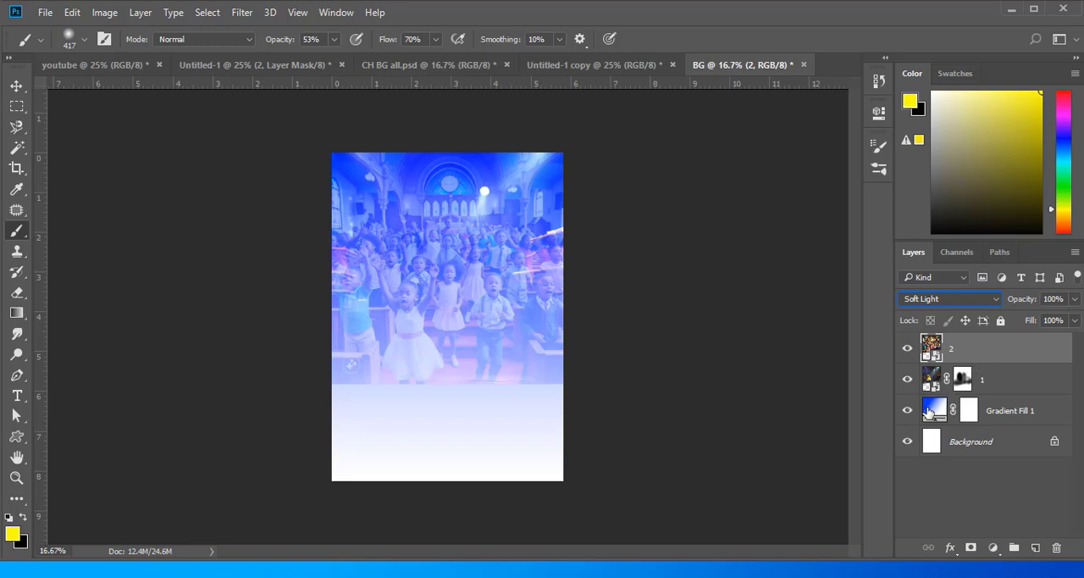
# - Add a layer mask to picture layer 2 and paint black along its lower edge to fade it into the gradient
pyautogui.click(972, 546)
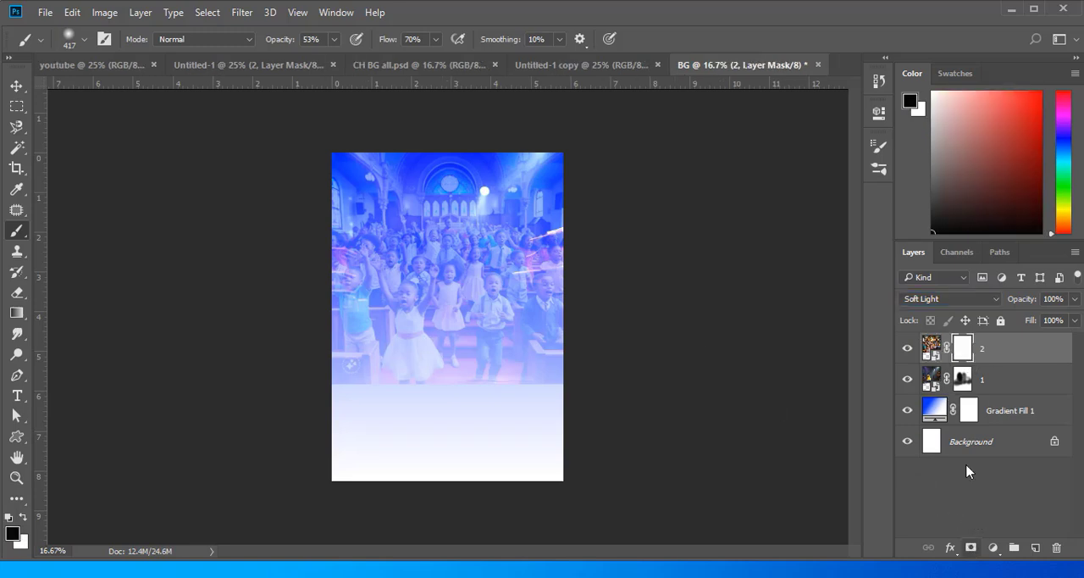
pyautogui.moveTo(345, 375); pyautogui.dragTo(592, 389)
pyautogui.moveTo(582, 386)
pyautogui.mouseDown()
pyautogui.moveTo(331, 392)
pyautogui.moveTo(687, 392)
pyautogui.moveTo(393, 404)
pyautogui.moveTo(560, 375)
pyautogui.moveTo(392, 375)
pyautogui.moveTo(293, 405)
pyautogui.moveTo(331, 381)
pyautogui.mouseUp()
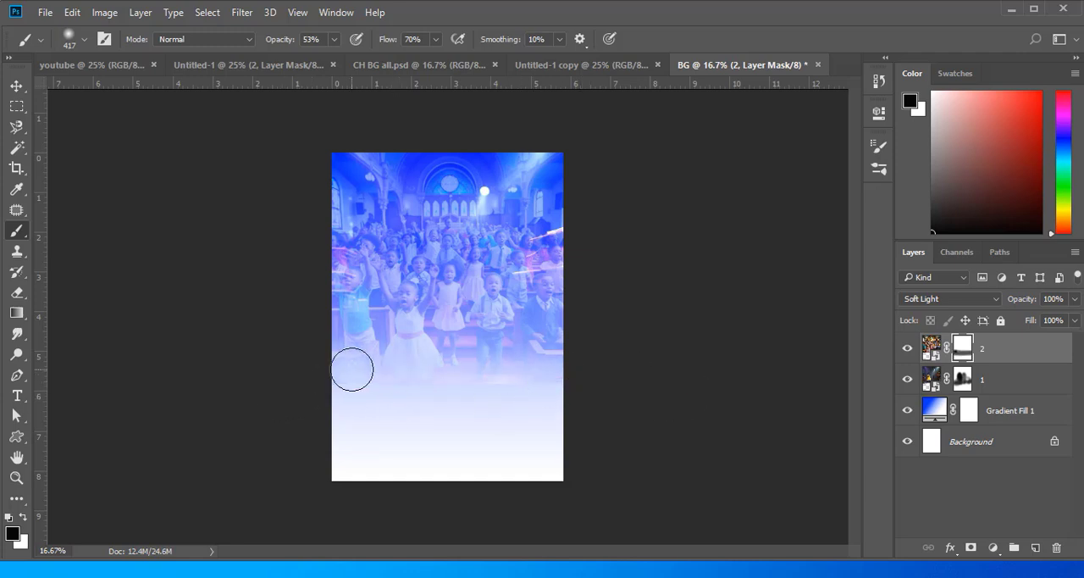
pyautogui.moveTo(351, 370)
pyautogui.mouseDown()
pyautogui.moveTo(586, 390)
pyautogui.moveTo(341, 390)
pyautogui.moveTo(621, 385)
pyautogui.moveTo(395, 395)
pyautogui.moveTo(618, 394)
pyautogui.moveTo(333, 387)
pyautogui.moveTo(570, 389)
pyautogui.moveTo(478, 366)
pyautogui.moveTo(388, 384)
pyautogui.moveTo(657, 405)
pyautogui.moveTo(453, 396)
pyautogui.mouseUp()
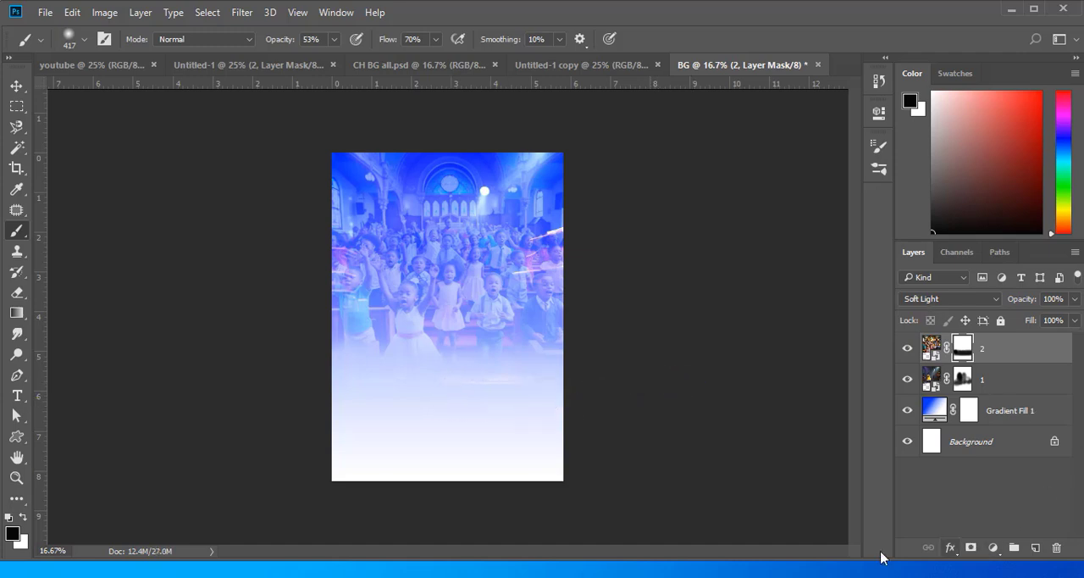
# - Place picture 3 from the tutorial folder, enlarge it slightly beyond the page width, and position it over the crowd
pyautogui.moveTo(389, 576)
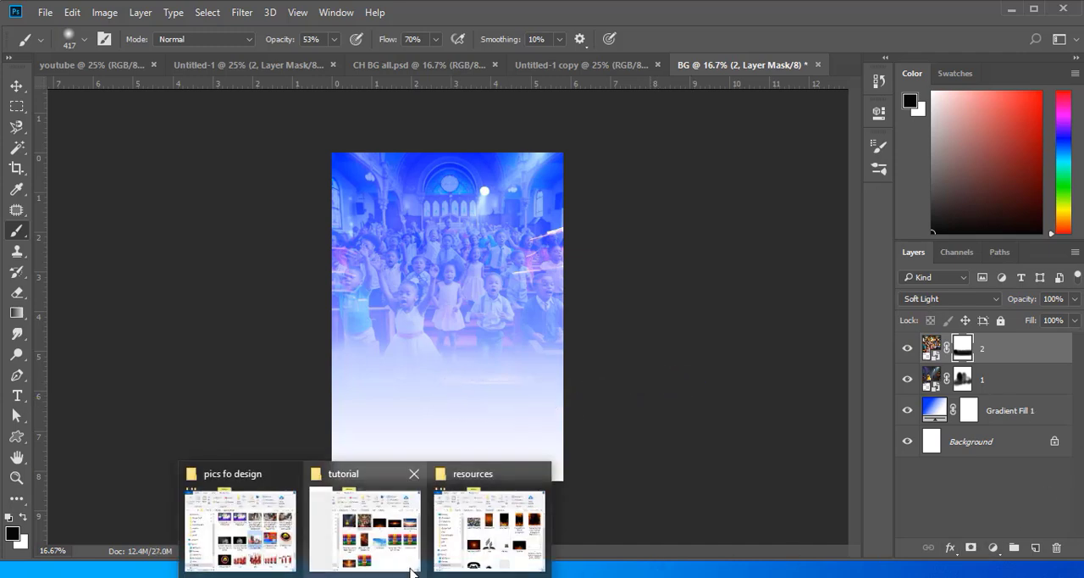
pyautogui.moveTo(500, 550)
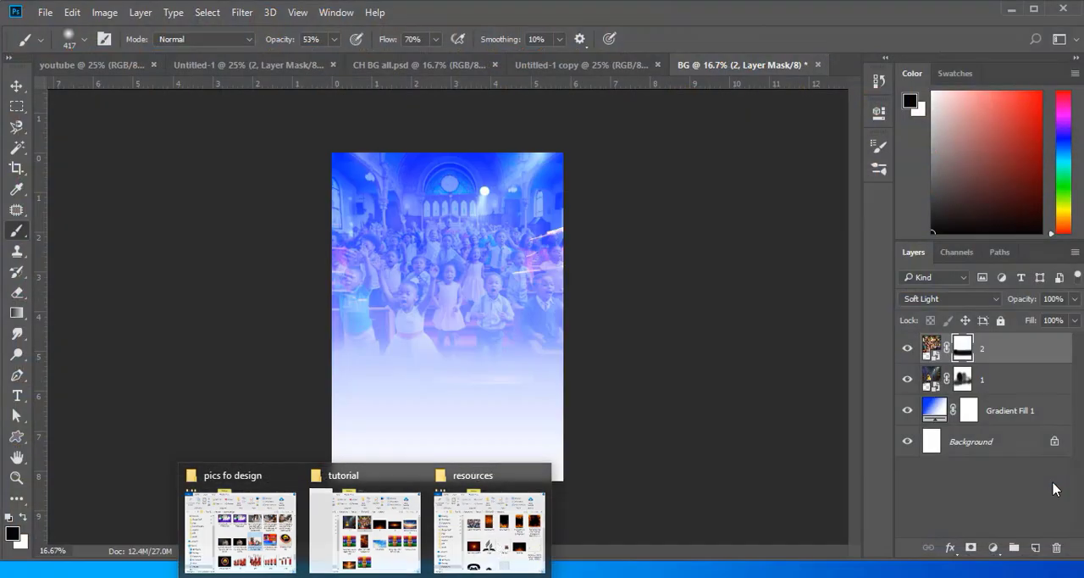
pyautogui.click(364, 525)
pyautogui.click(260, 254)
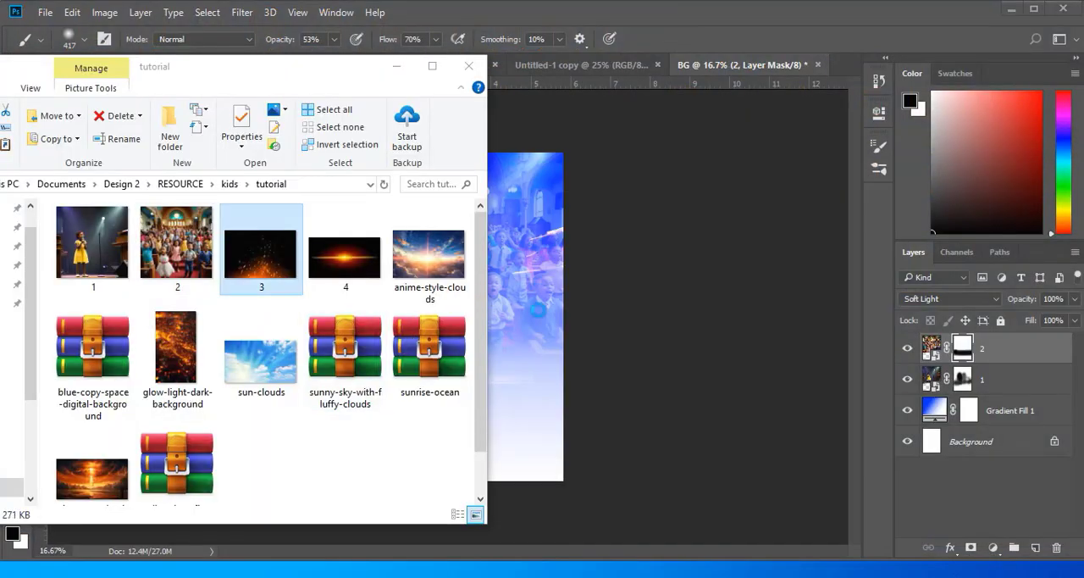
pyautogui.moveTo(542, 317); pyautogui.dragTo(469, 271)
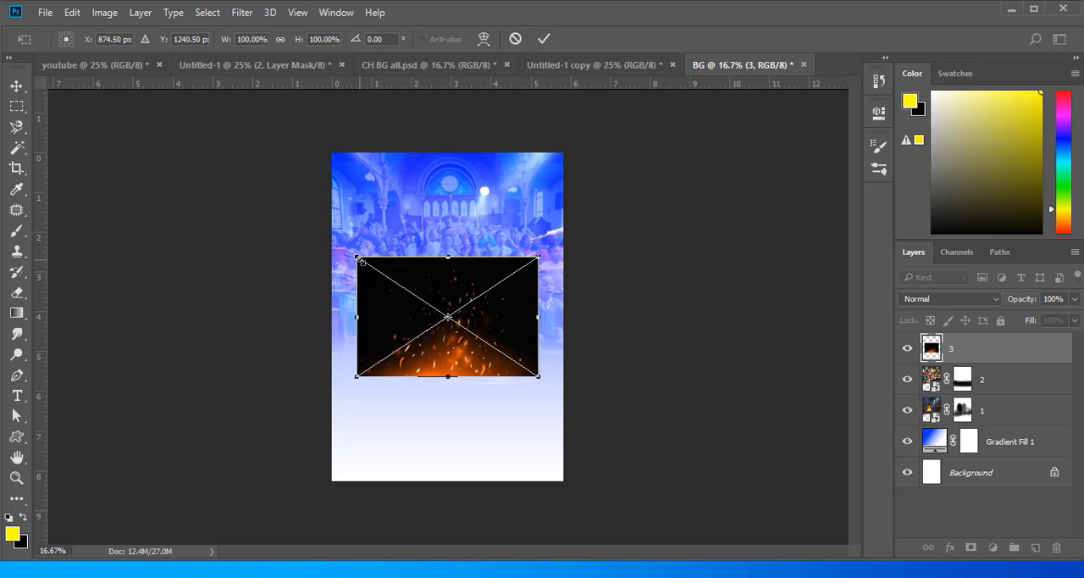
pyautogui.moveTo(359, 257); pyautogui.dragTo(324, 234)
pyautogui.moveTo(538, 235); pyautogui.dragTo(585, 207)
pyautogui.moveTo(462, 245); pyautogui.dragTo(454, 242)
pyautogui.press('Return')
# - Set the blending mode of picture layer 3 to Soft Light
pyautogui.press('b')
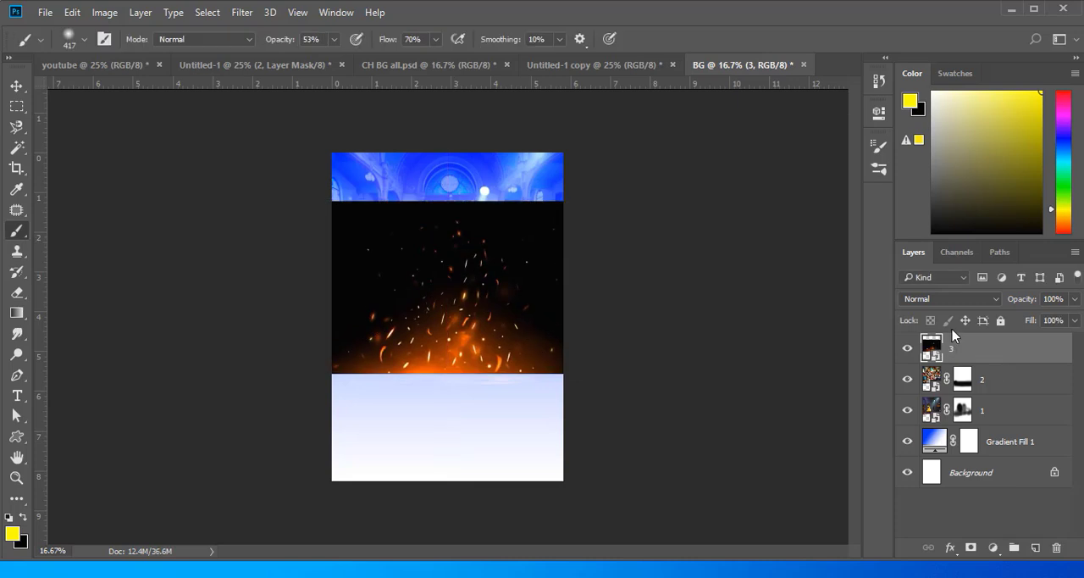
pyautogui.click(992, 301)
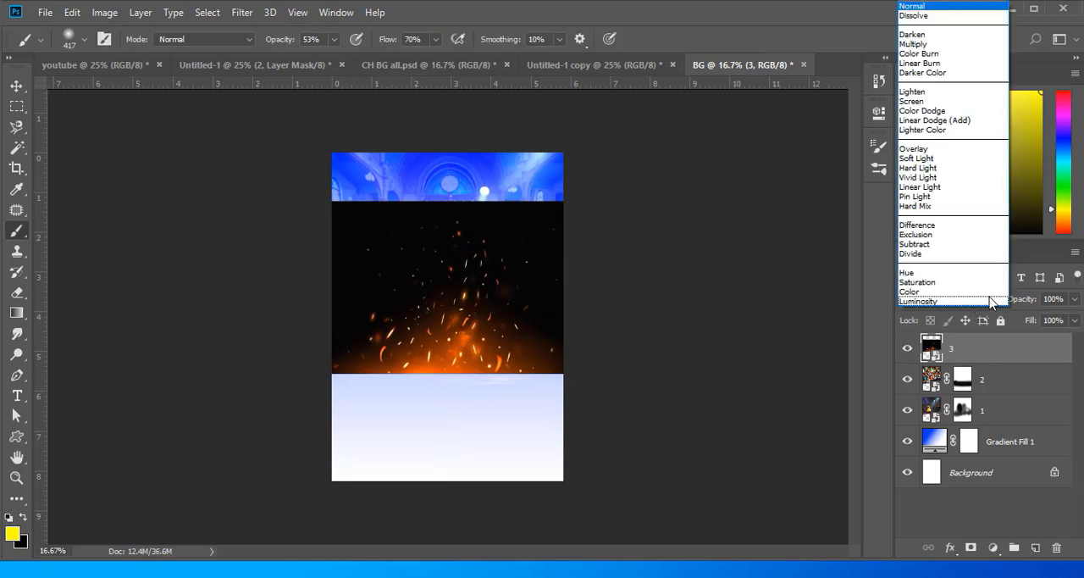
pyautogui.click(919, 158)
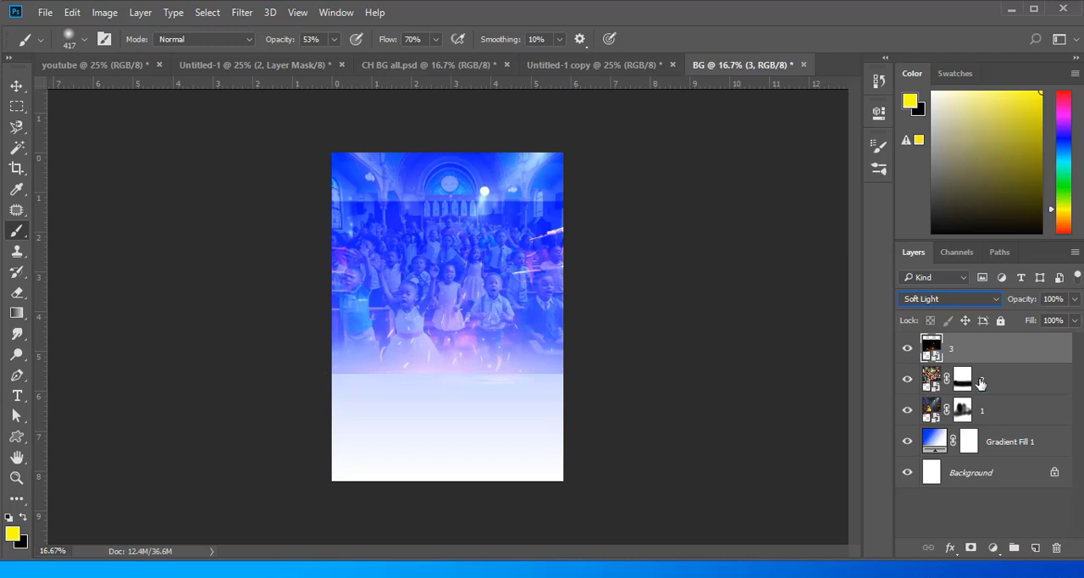
# - Add a layer mask to picture layer 3 and paint black along its upper, side and lower edges to hide them
pyautogui.click(970, 546)
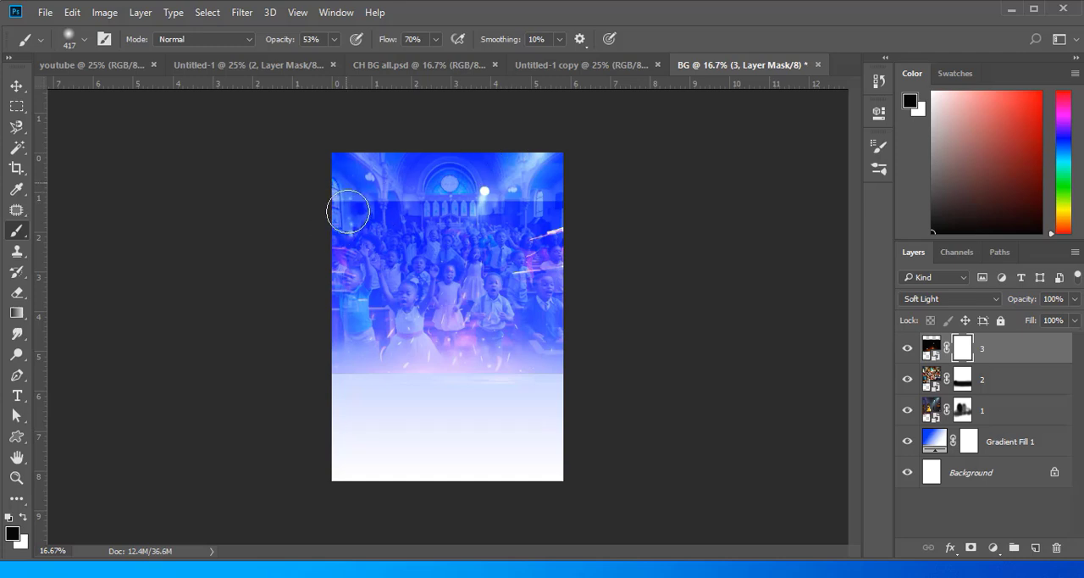
pyautogui.moveTo(344, 212)
pyautogui.mouseDown()
pyautogui.moveTo(587, 196)
pyautogui.moveTo(328, 199)
pyautogui.moveTo(641, 204)
pyautogui.mouseUp()
pyautogui.moveTo(562, 199)
pyautogui.mouseDown()
pyautogui.moveTo(565, 274)
pyautogui.moveTo(539, 342)
pyautogui.moveTo(539, 387)
pyautogui.moveTo(548, 189)
pyautogui.moveTo(563, 331)
pyautogui.mouseUp()
pyautogui.moveTo(353, 395)
pyautogui.mouseDown()
pyautogui.moveTo(347, 240)
pyautogui.moveTo(454, 228)
pyautogui.moveTo(371, 226)
pyautogui.moveTo(333, 318)
pyautogui.moveTo(350, 203)
pyautogui.mouseUp()
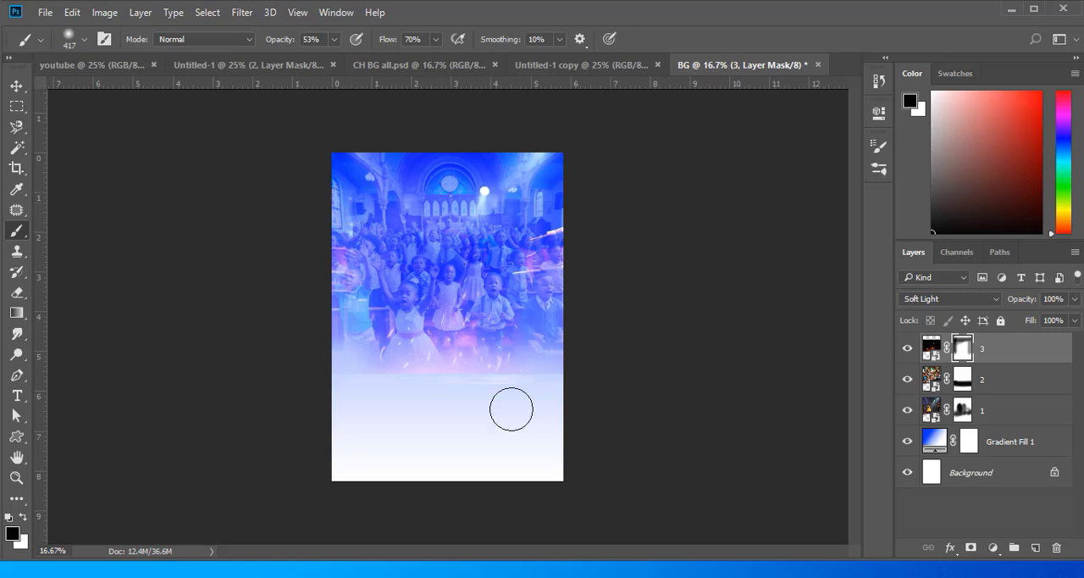
pyautogui.moveTo(560, 383)
pyautogui.mouseDown()
pyautogui.moveTo(578, 370)
pyautogui.moveTo(348, 382)
pyautogui.moveTo(542, 380)
pyautogui.moveTo(448, 392)
pyautogui.moveTo(660, 382)
pyautogui.mouseUp()
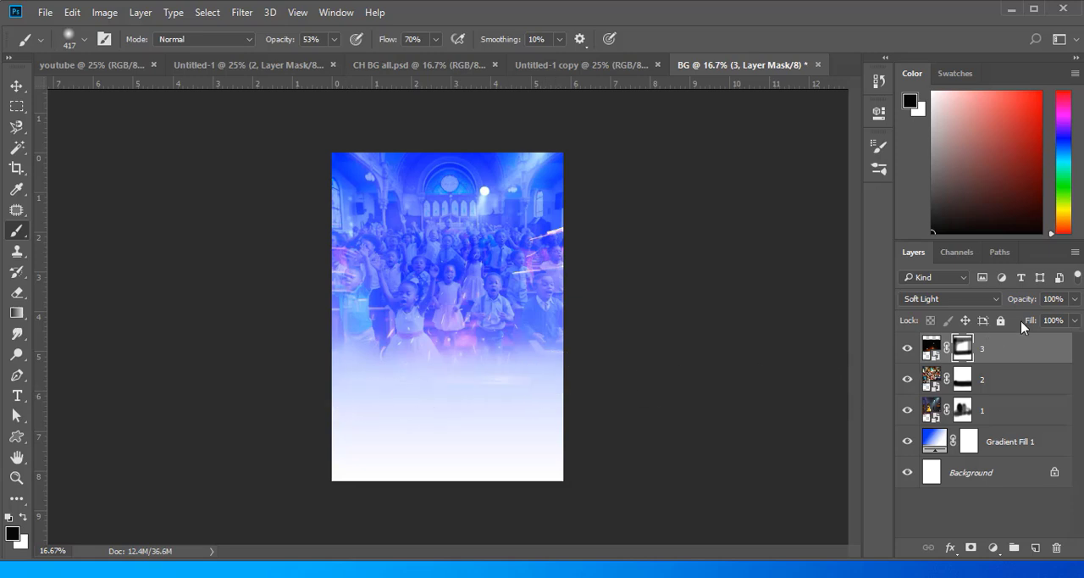
pyautogui.click(931, 348)
pyautogui.click(990, 298)
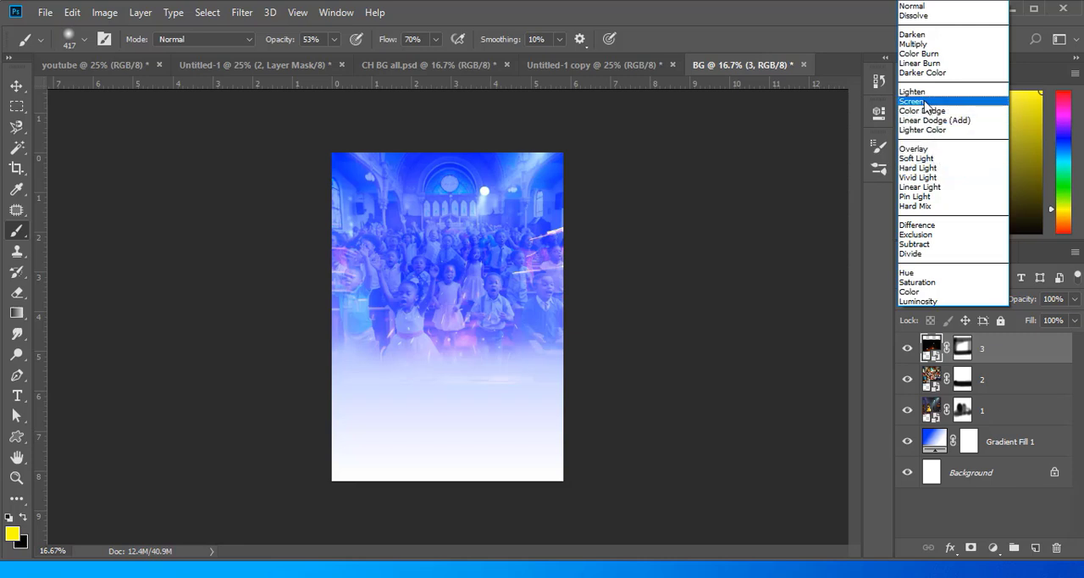
pyautogui.click(699, 236)
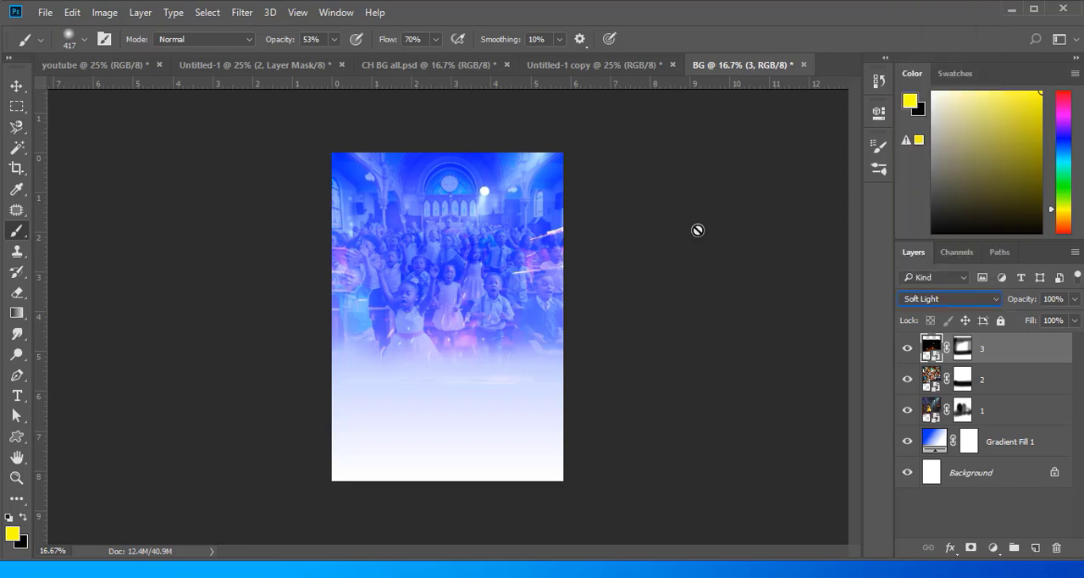
# - Deselect the picture layer and compare the background with the finished flyer in the youtube document
pyautogui.click(16, 86)
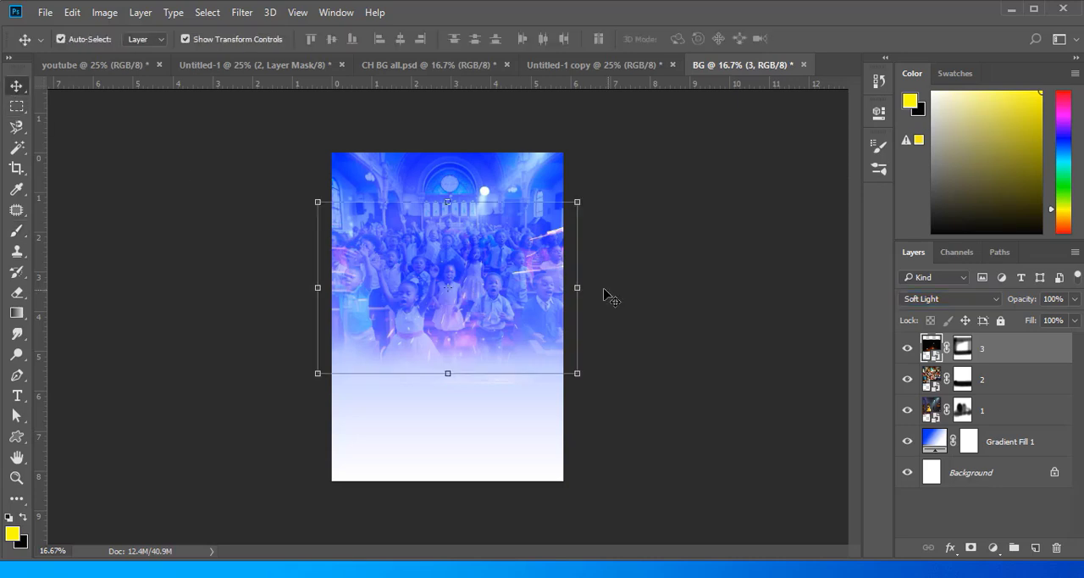
pyautogui.click(702, 284)
pyautogui.click(81, 68)
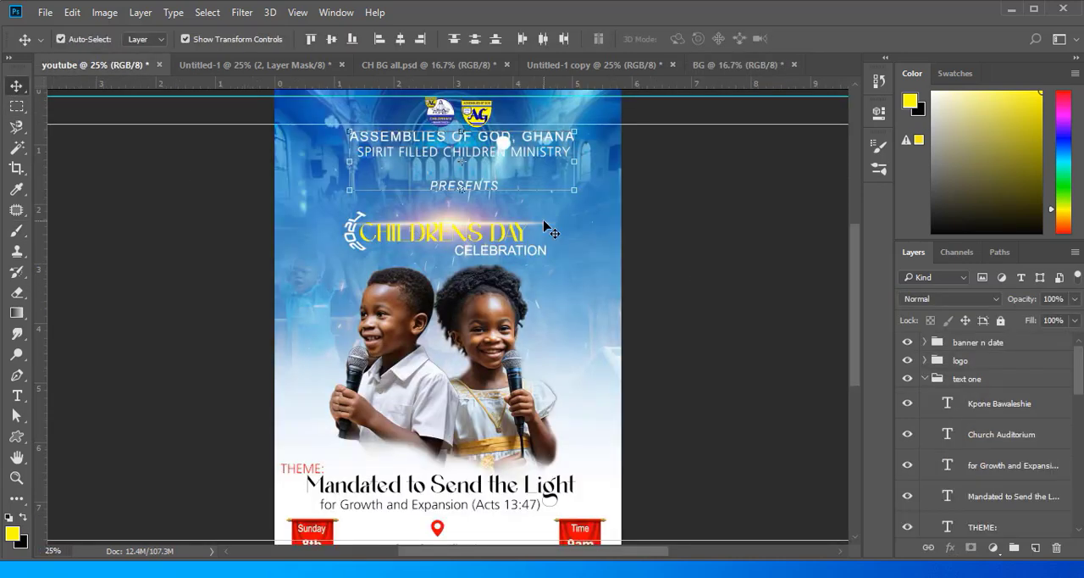
pyautogui.click(750, 66)
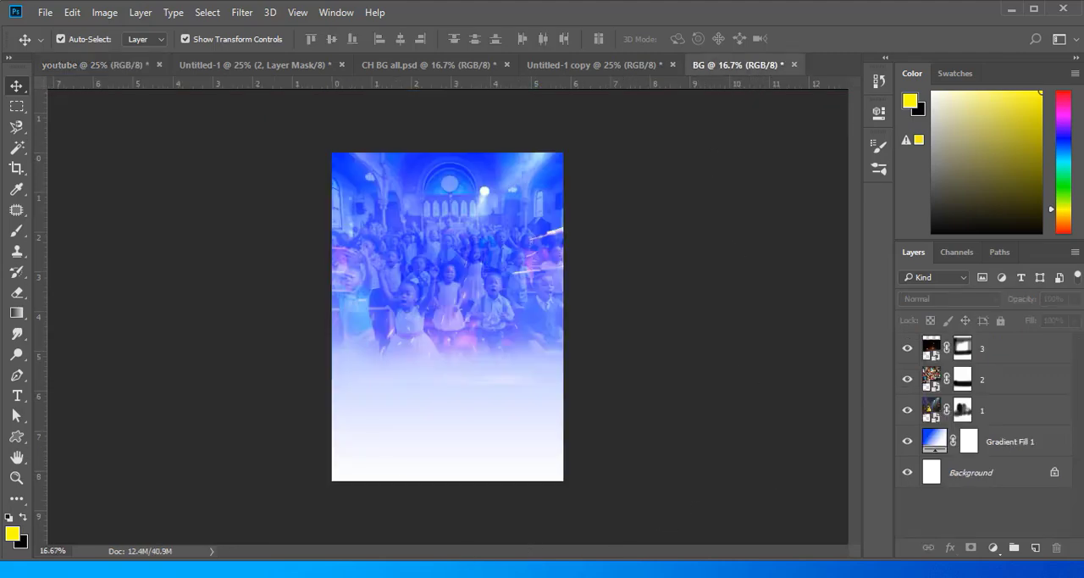
# - Place picture 4, the light flare, from the tutorial folder over the upper middle of the page
pyautogui.click(388, 564)
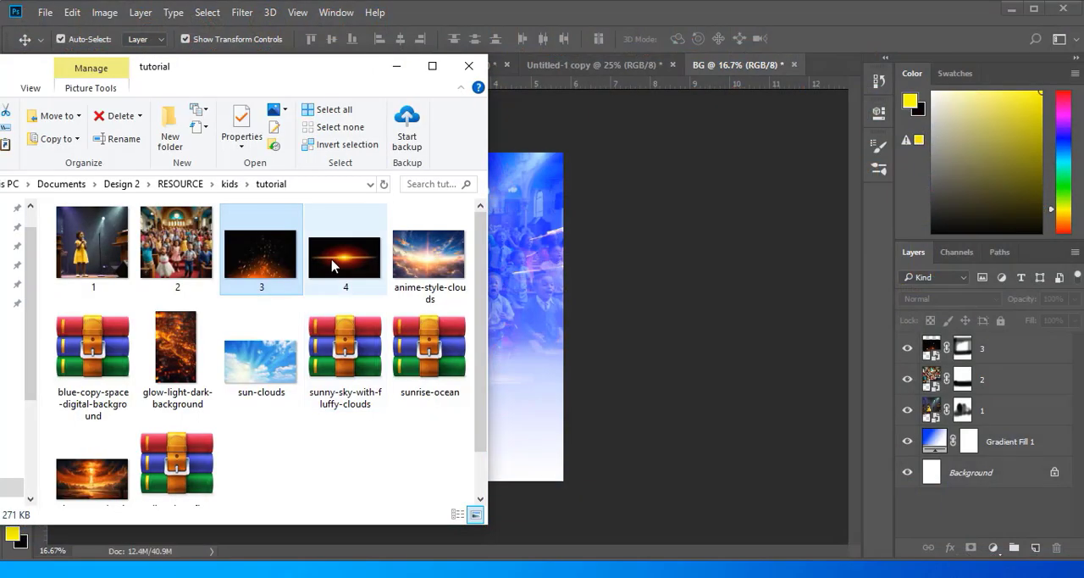
pyautogui.moveTo(345, 254); pyautogui.dragTo(436, 224)
pyautogui.click(543, 38)
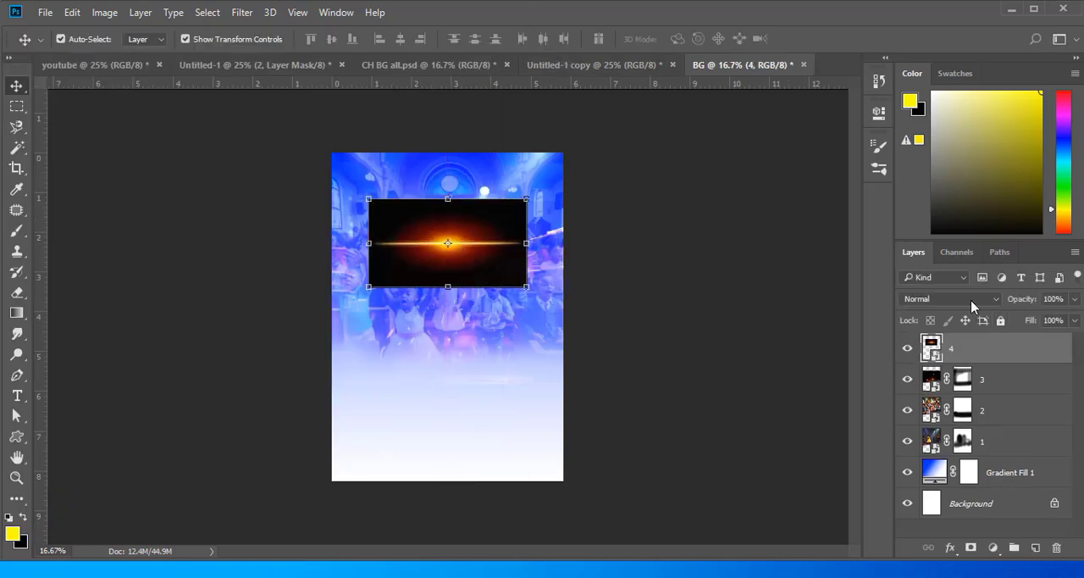
# - Set the blending mode of picture layer 4 to Screen and fade its edges with black brush strokes on a new layer mask
pyautogui.click(971, 300)
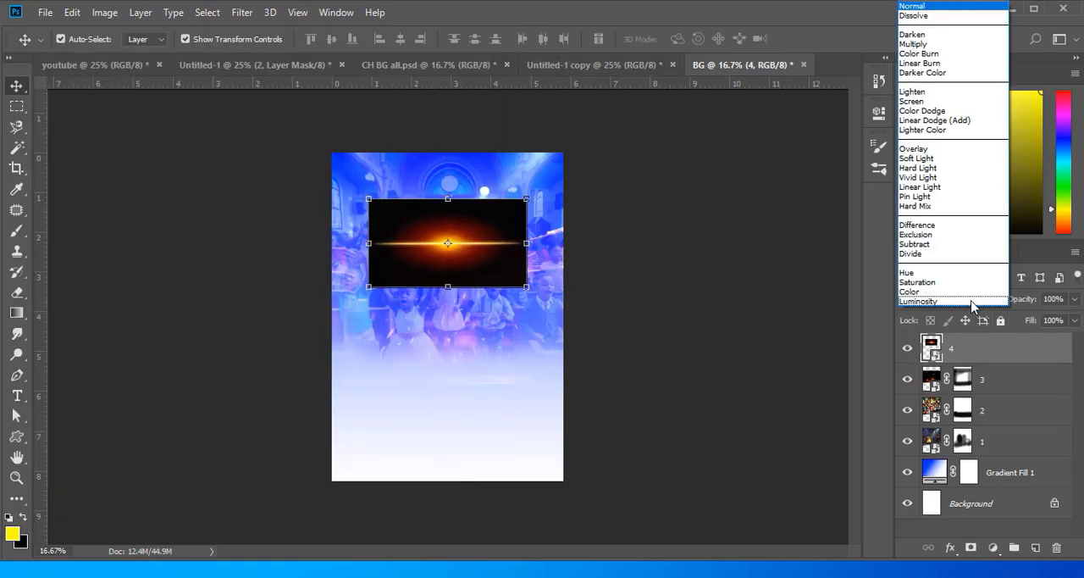
pyautogui.click(912, 101)
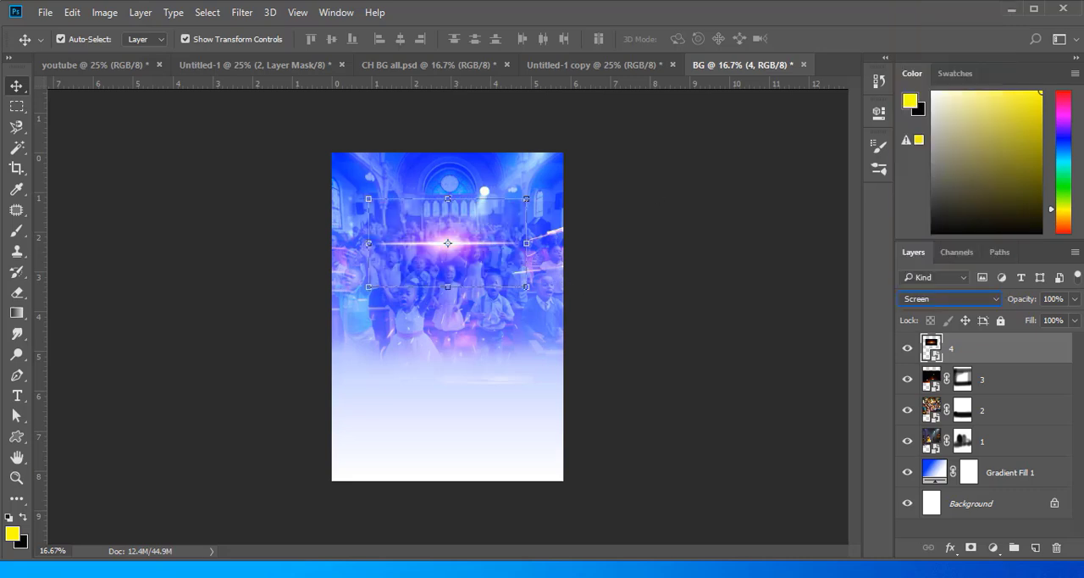
pyautogui.click(951, 547)
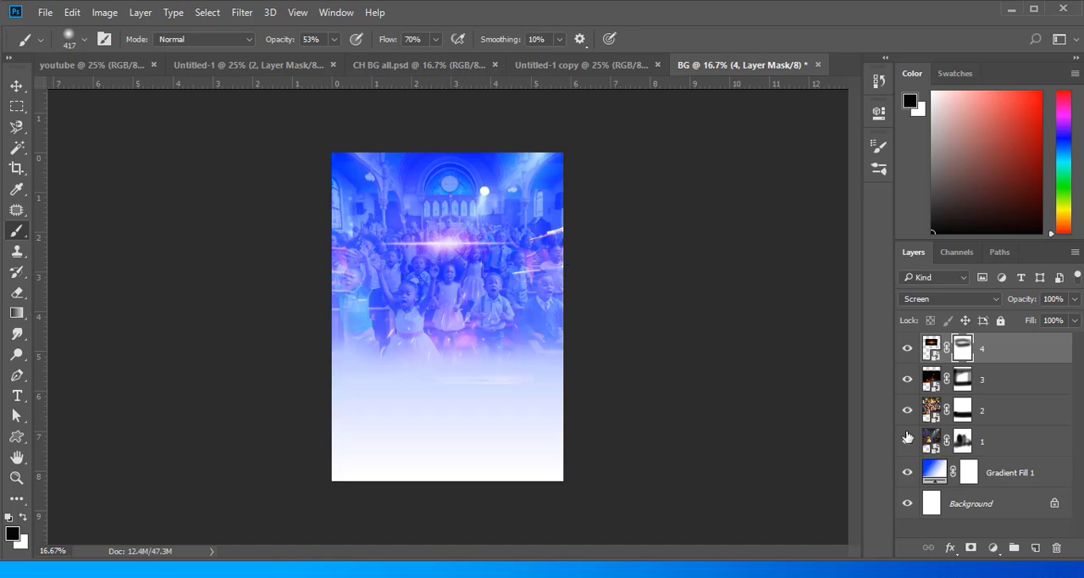
# - Paint black on the mask of picture layer 1 to remove the bright stage structures at both sides of the page
pyautogui.click(934, 441)
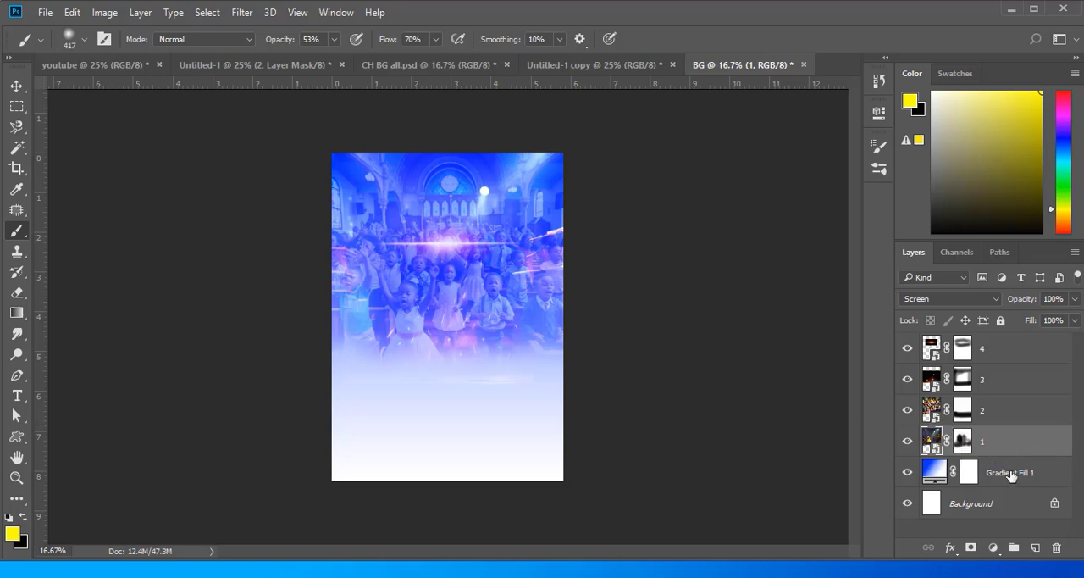
pyautogui.click(964, 440)
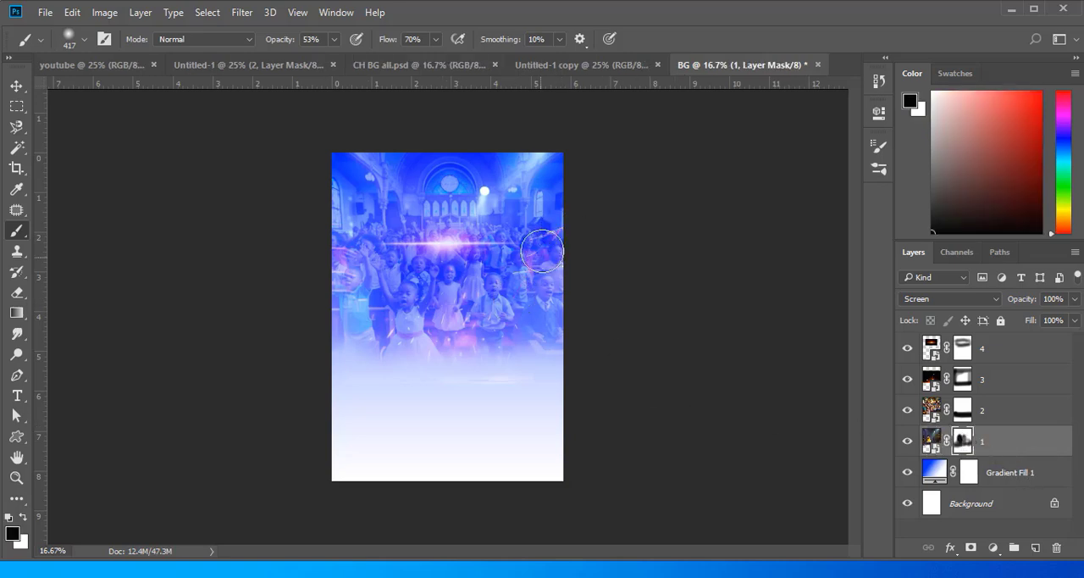
pyautogui.moveTo(547, 254)
pyautogui.mouseDown()
pyautogui.moveTo(568, 209)
pyautogui.moveTo(514, 300)
pyautogui.moveTo(521, 323)
pyautogui.moveTo(554, 252)
pyautogui.mouseUp()
pyautogui.moveTo(372, 278)
pyautogui.mouseDown()
pyautogui.moveTo(343, 247)
pyautogui.moveTo(338, 335)
pyautogui.moveTo(359, 233)
pyautogui.mouseUp()
# - Hide and show picture layers 2 and 3 to check what each contributes to the background
pyautogui.click(907, 413)
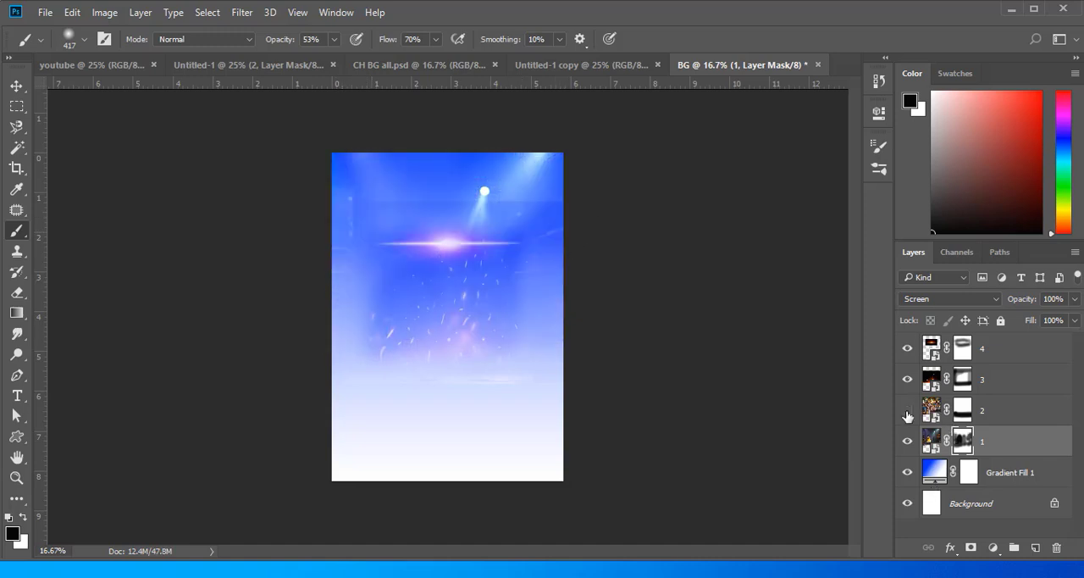
pyautogui.click(909, 380)
pyautogui.click(909, 380)
pyautogui.click(907, 410)
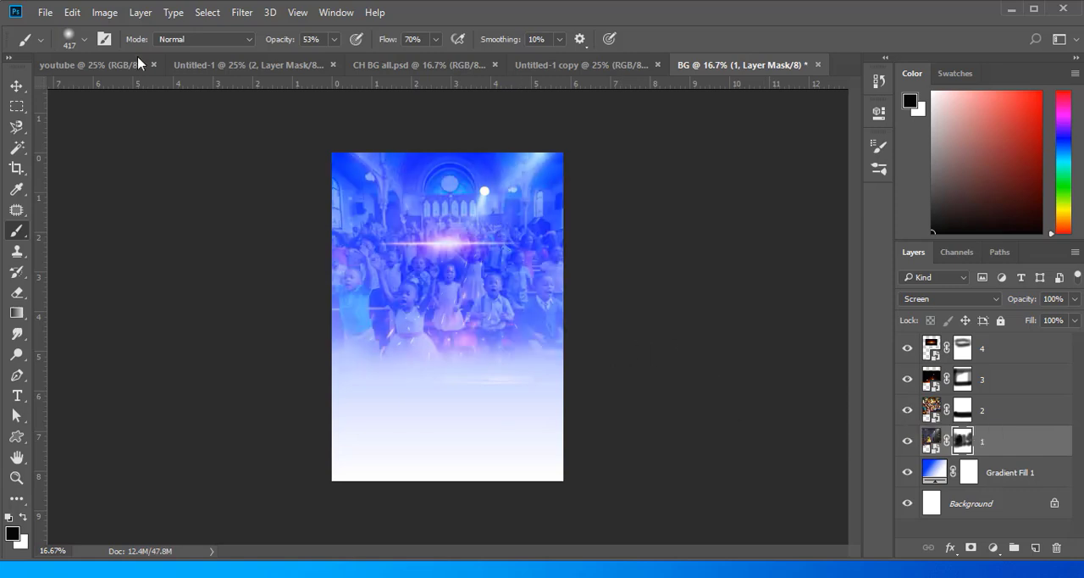
# - Review the finished flyer in the youtube document down to its lower edge and return to the BG document
pyautogui.click(102, 65)
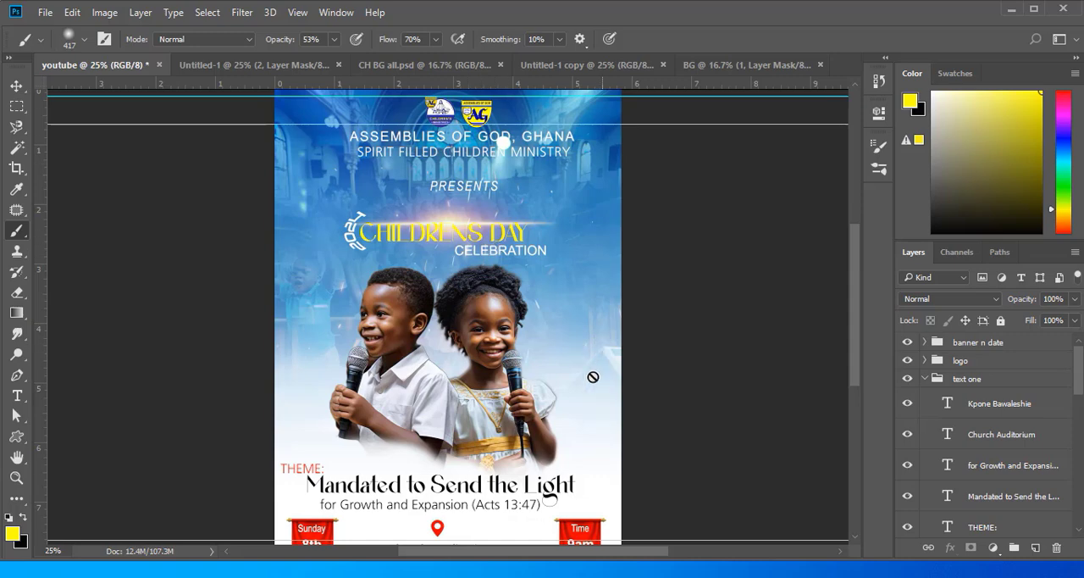
pyautogui.scroll(-2, 549, 380)
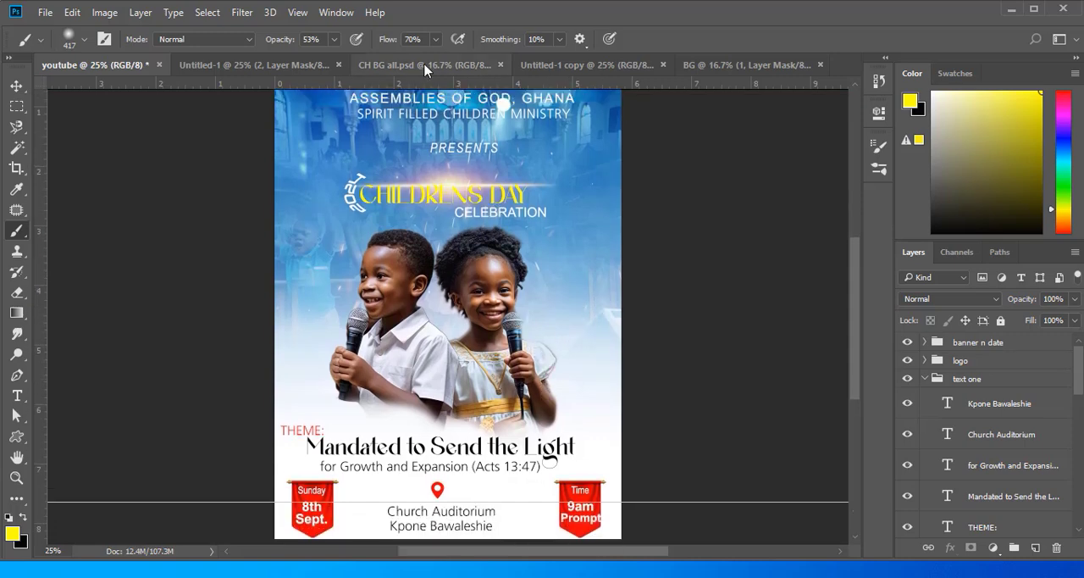
pyautogui.click(755, 67)
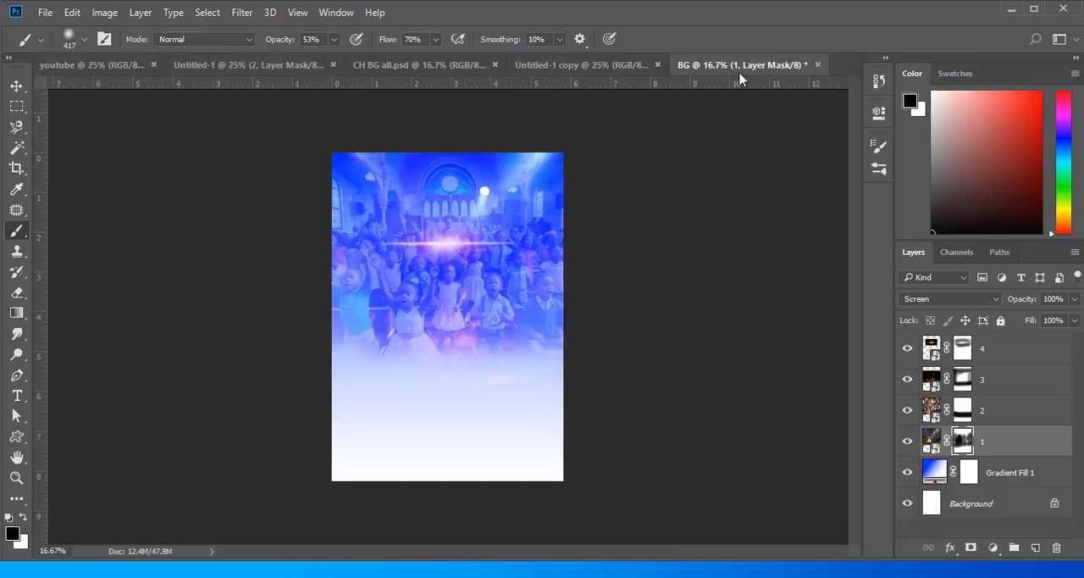
# - Duplicate the BG document with all its layers as BG copy
pyautogui.click(105, 13)
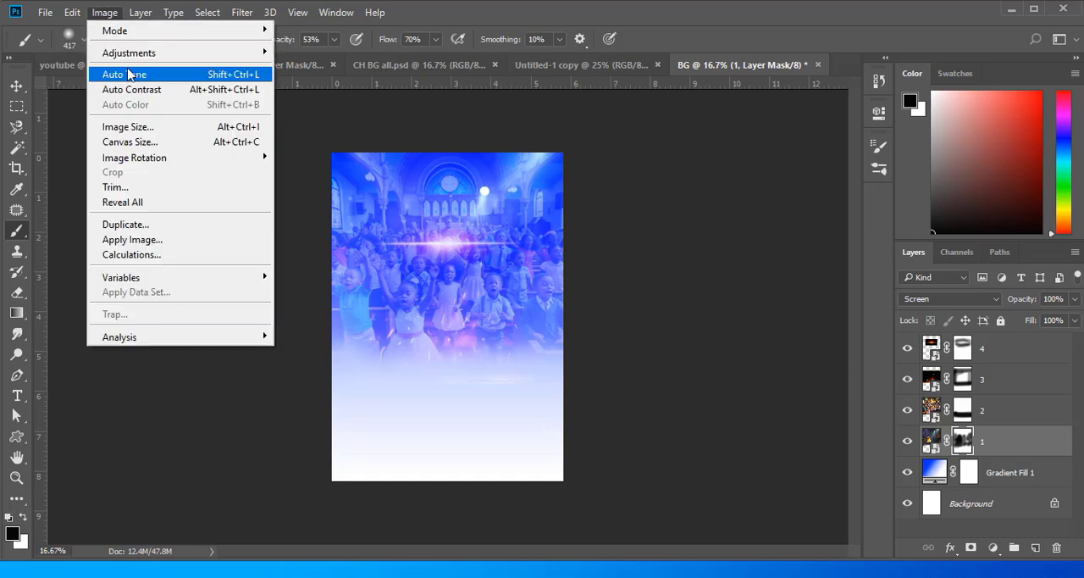
pyautogui.click(140, 224)
pyautogui.click(675, 199)
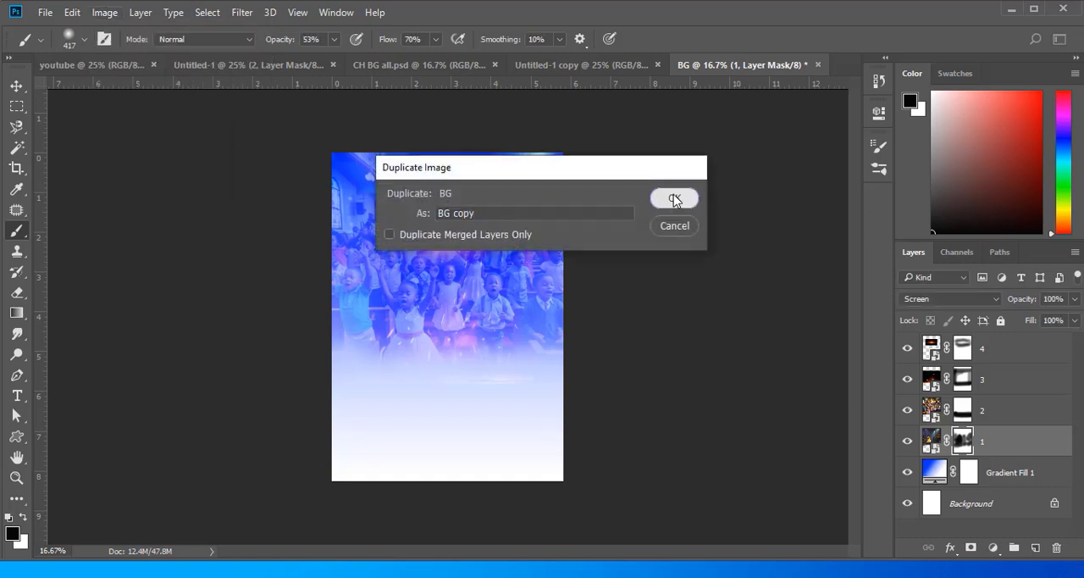
# - Delete picture layers 4 to 1 and the gradient fill layer, keeping only the white Background layer
pyautogui.click(17, 86)
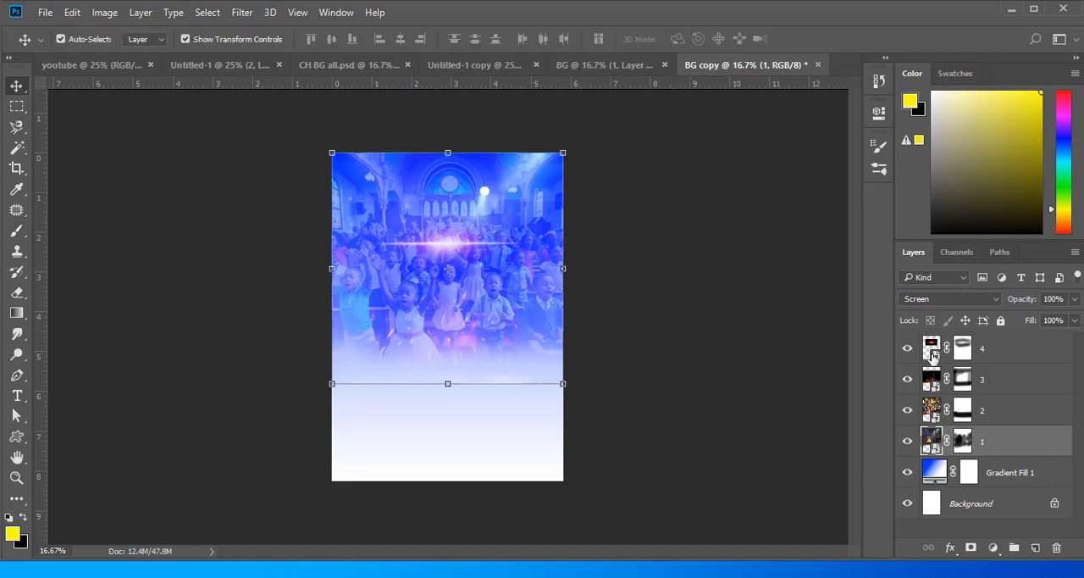
pyautogui.click(997, 354)
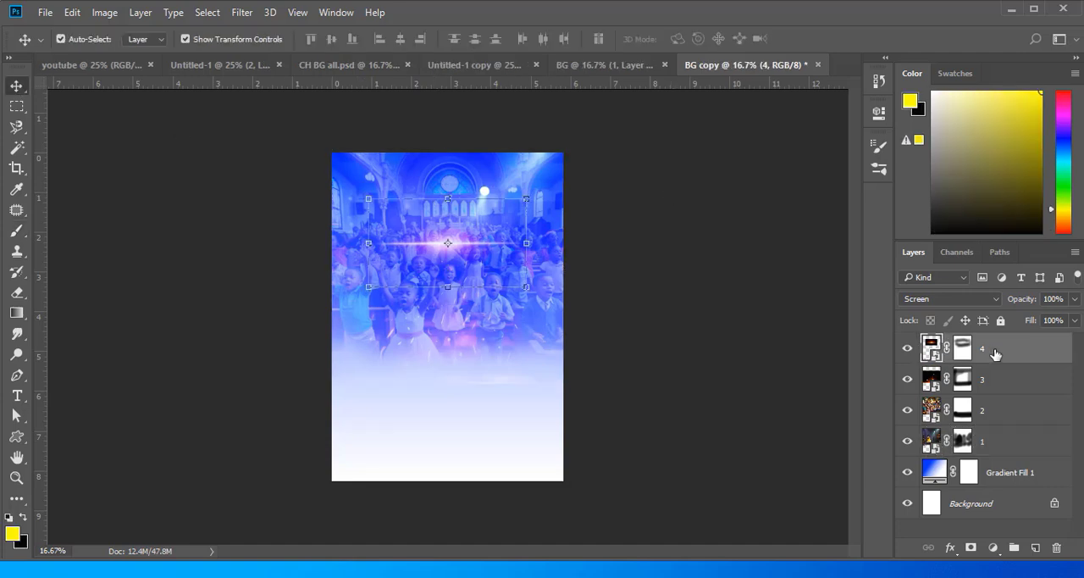
pyautogui.keyDown('shift'); pyautogui.click(994, 472); pyautogui.keyUp('shift')
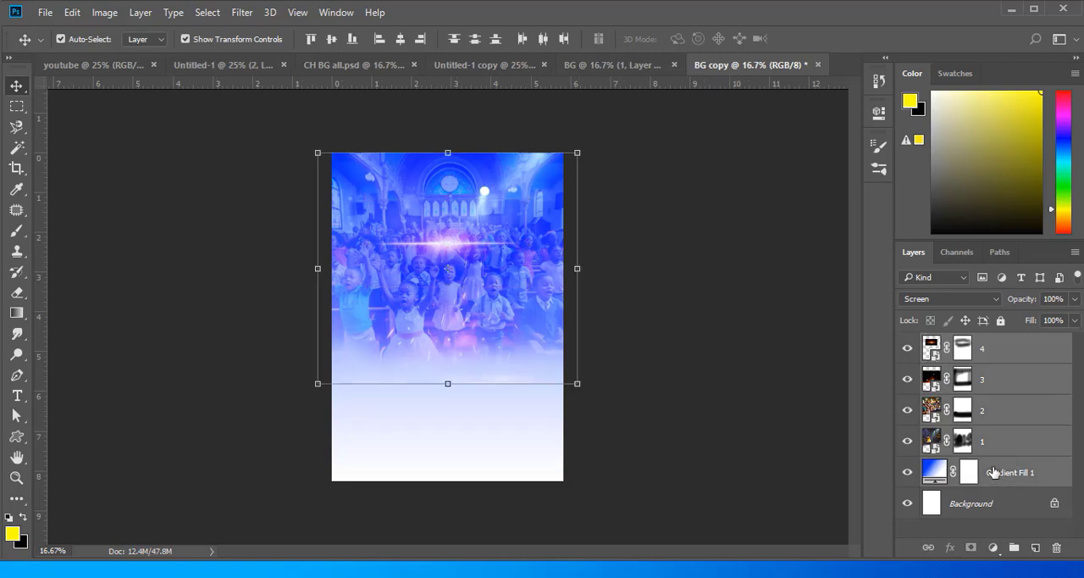
pyautogui.press('Delete')
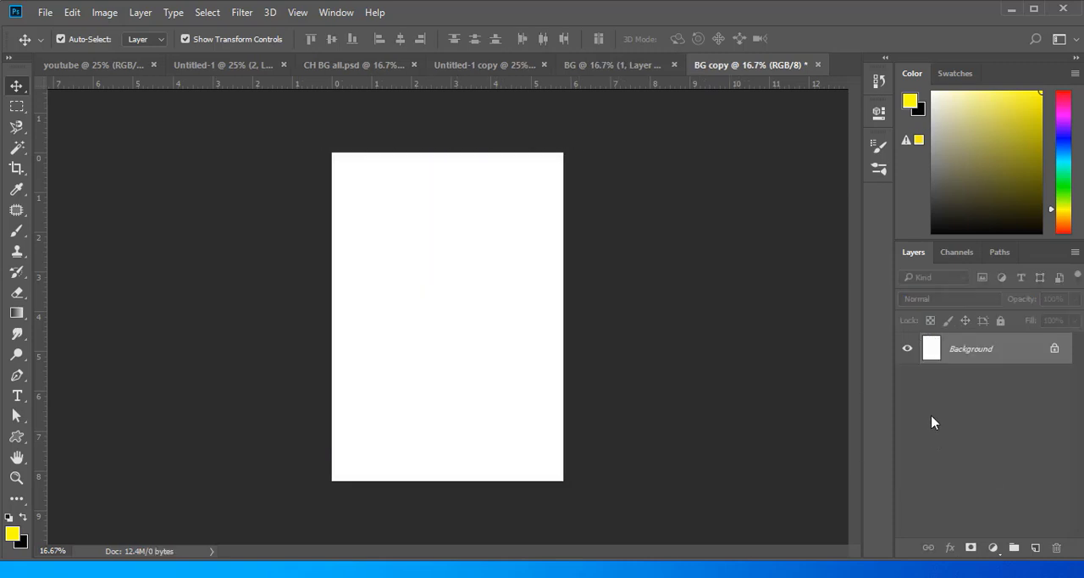
# - Add a gradient fill layer over the Background and set its first colour stop to cyan 00ffff
pyautogui.click(994, 548)
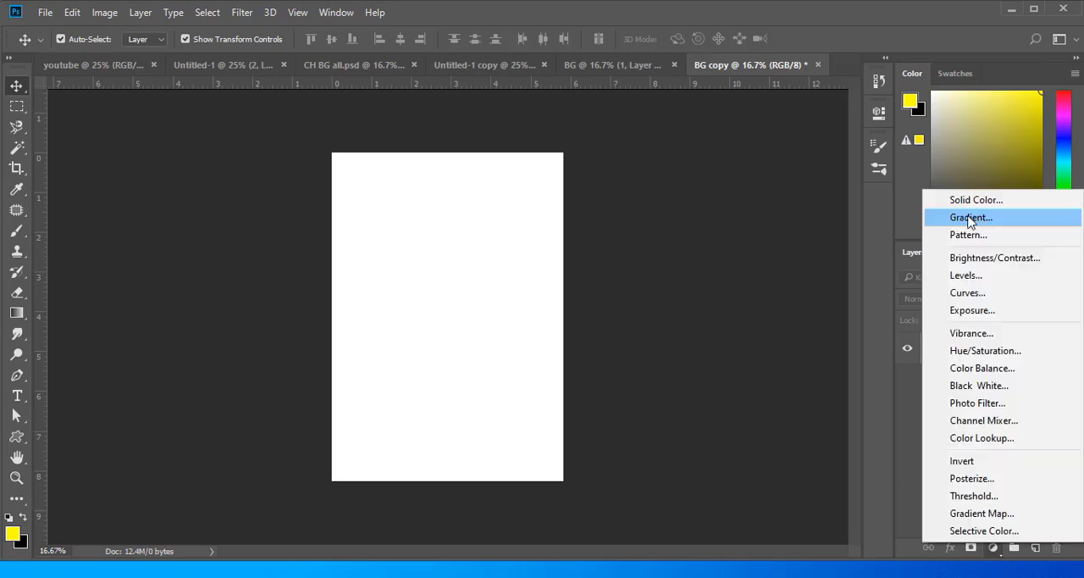
pyautogui.click(969, 218)
pyautogui.click(716, 160)
pyautogui.click(575, 360)
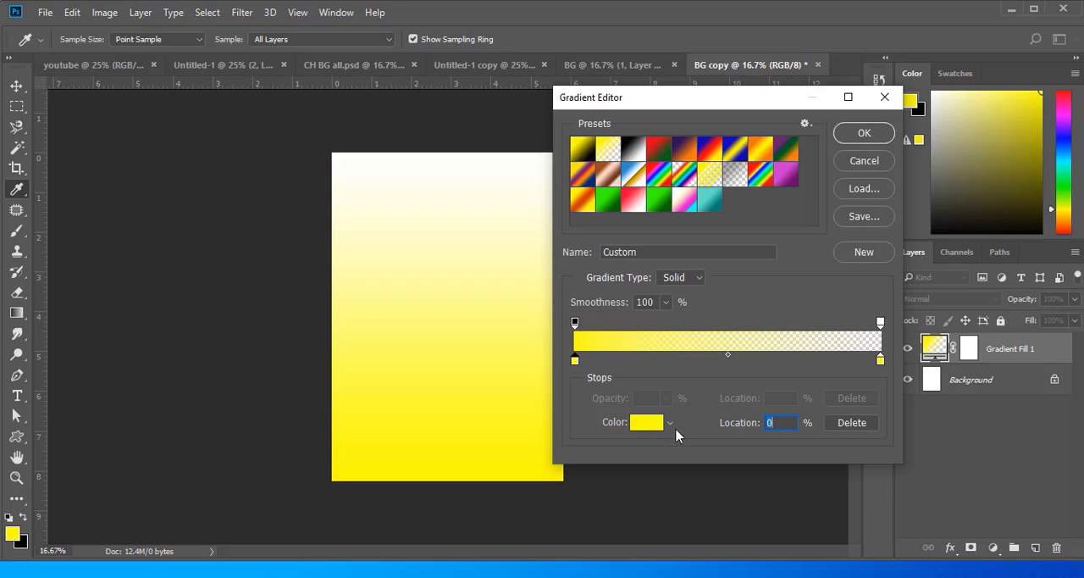
pyautogui.click(640, 422)
pyautogui.click(656, 143)
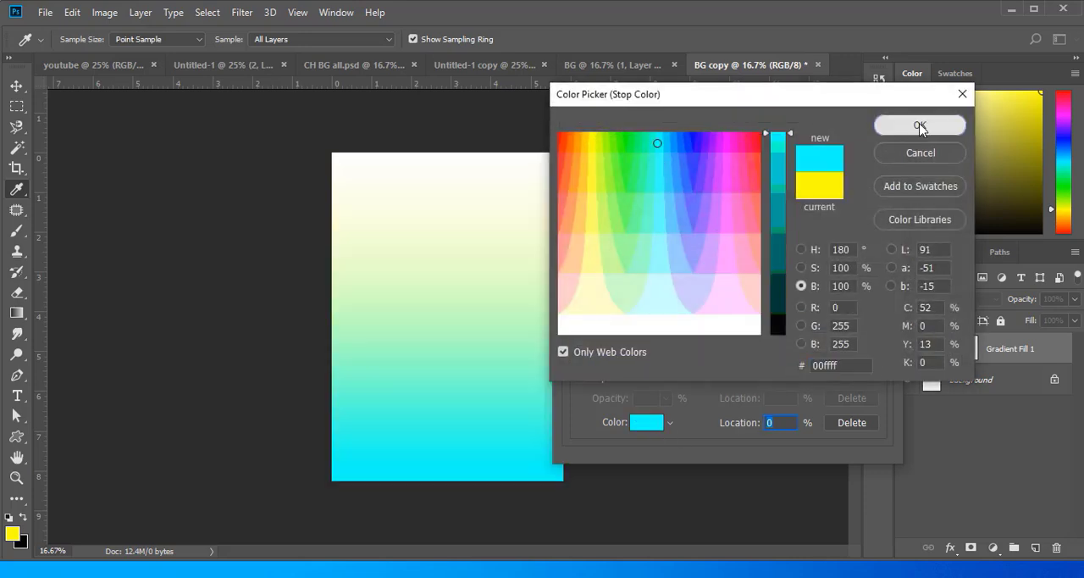
pyautogui.click(920, 126)
# - Set the gradient's colour stop at 100% to white and accept the gradient fill
pyautogui.click(880, 360)
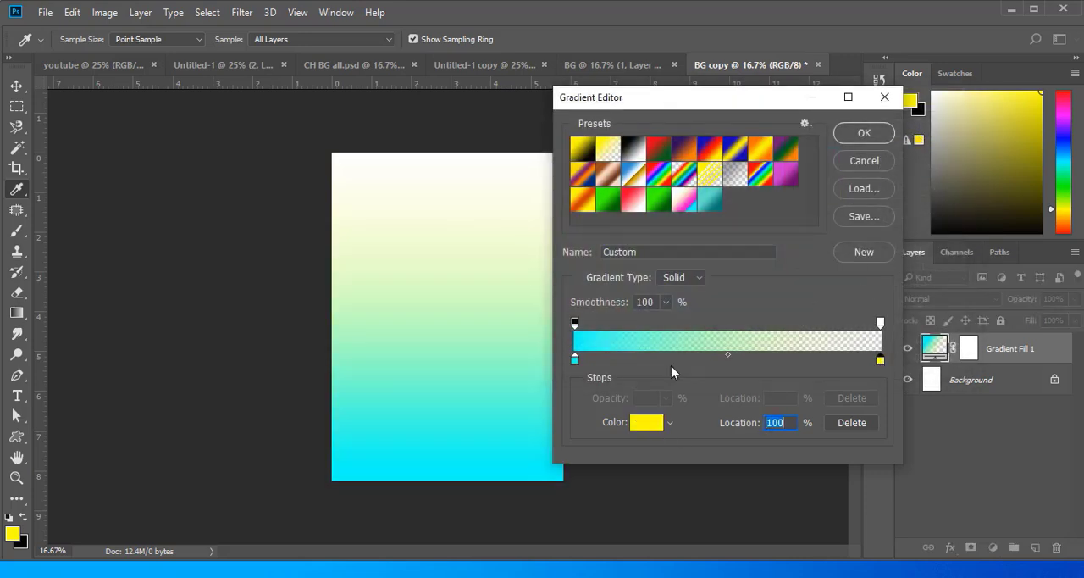
pyautogui.click(744, 338)
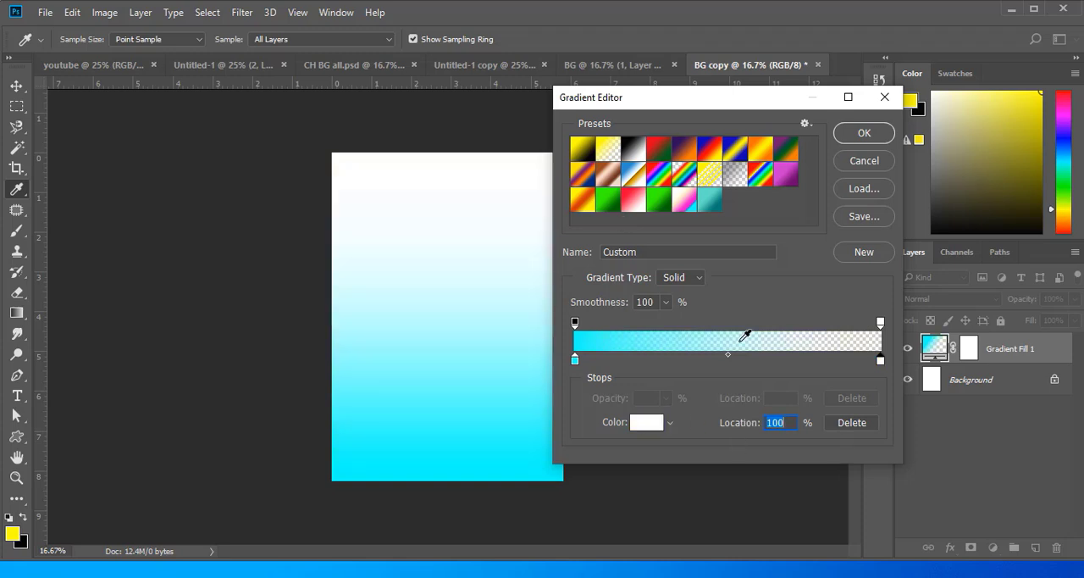
pyautogui.click(864, 135)
pyautogui.click(828, 161)
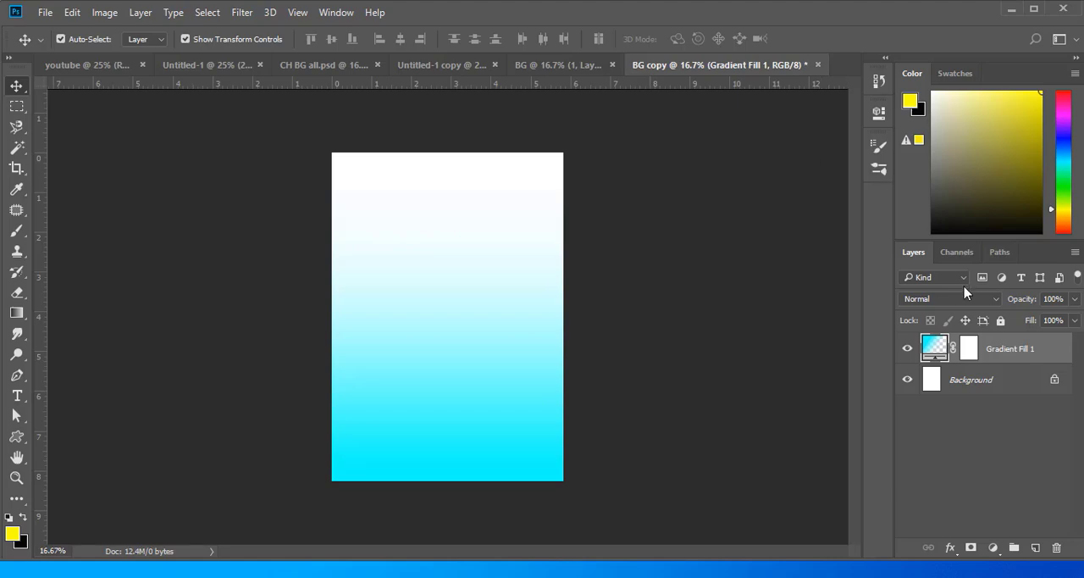
# - Place the apocalyptic explosion picture from the tutorial folder across the upper part of the page, above the gradient
pyautogui.moveTo(365, 569)
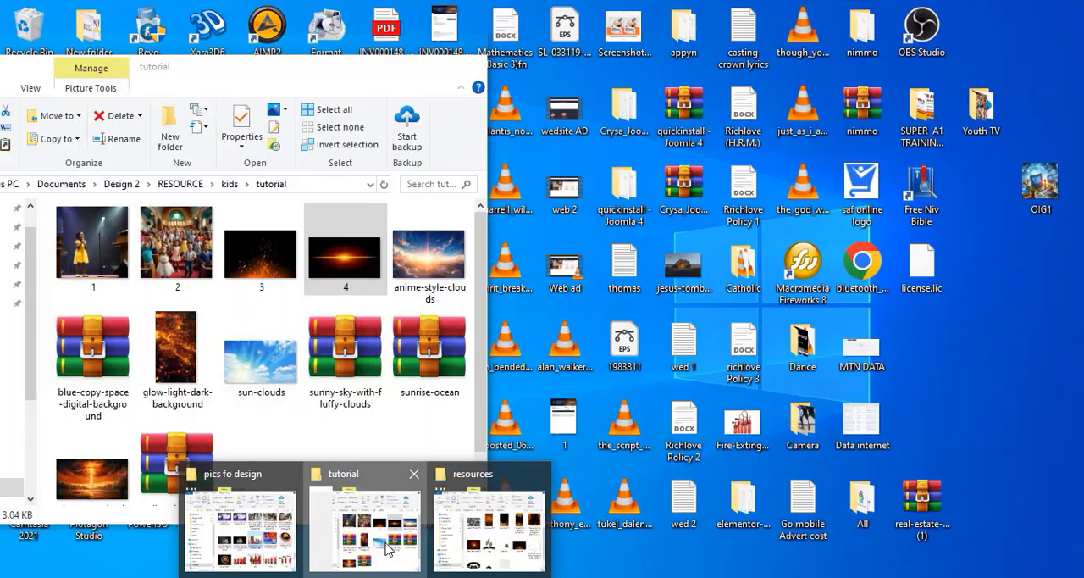
pyautogui.click(373, 513)
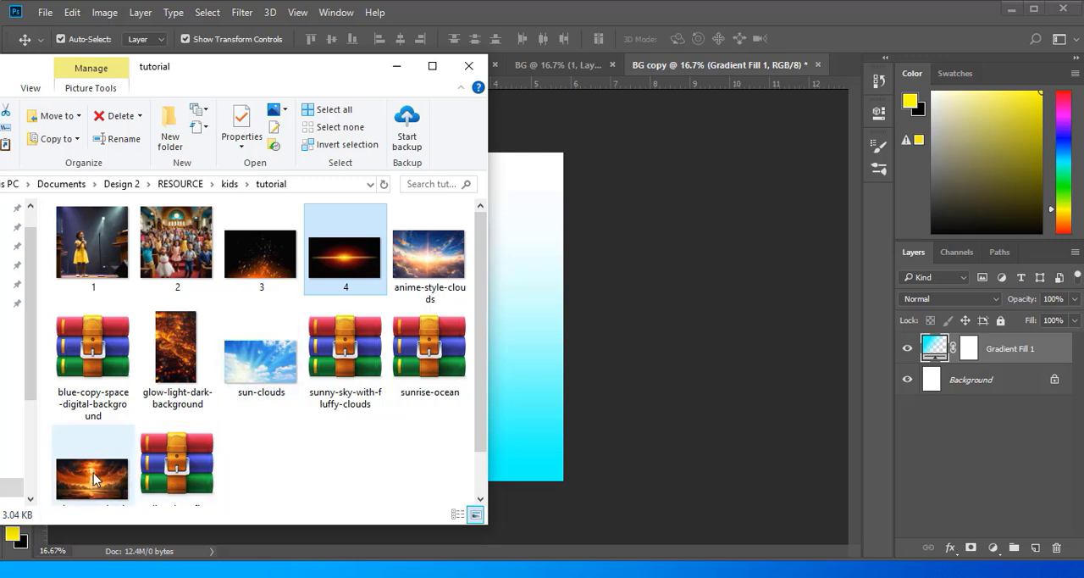
pyautogui.moveTo(93, 473); pyautogui.dragTo(279, 311)
pyautogui.moveTo(356, 222); pyautogui.dragTo(384, 222)
pyautogui.press('Return')
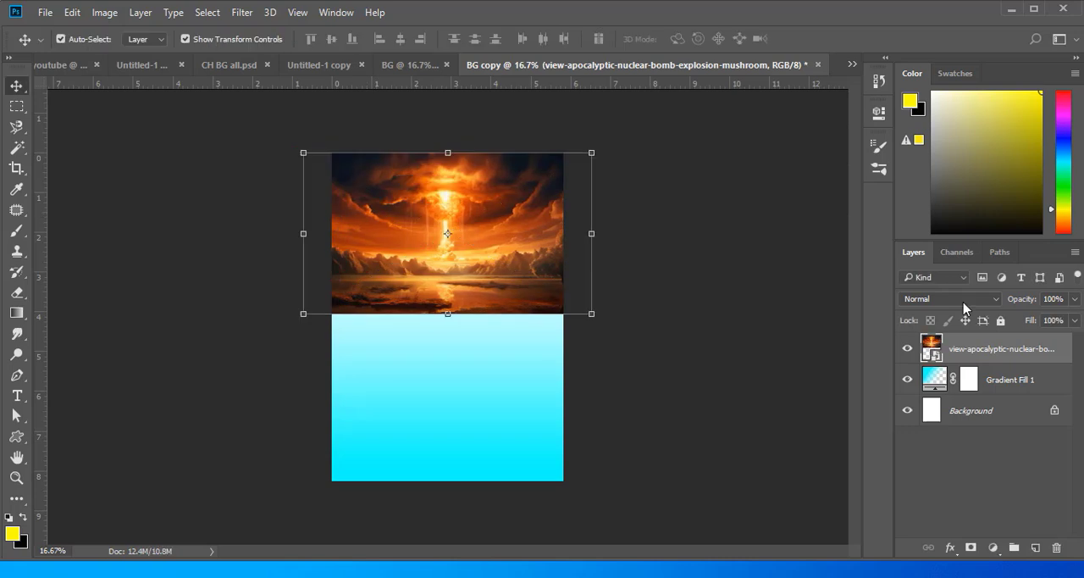
# - Set the blending mode of the apocalyptic explosion picture layer to Screen
pyautogui.click(949, 298)
pyautogui.click(923, 102)
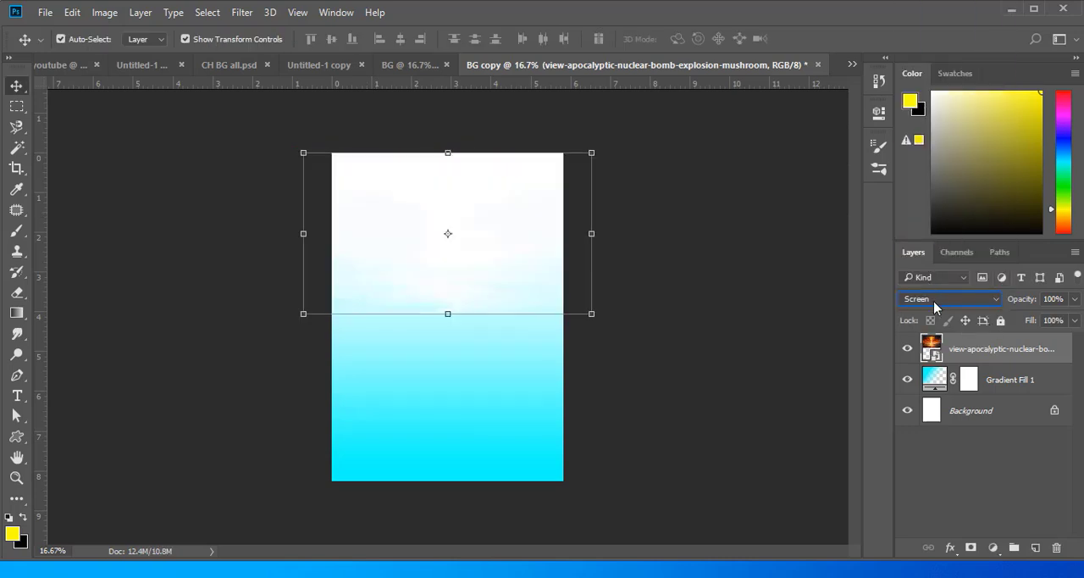
pyautogui.click(936, 306)
pyautogui.click(723, 297)
# - Reverse the gradient fill so its coloured end is at the page's upper edge, and change its cyan to blue
pyautogui.click(934, 387)
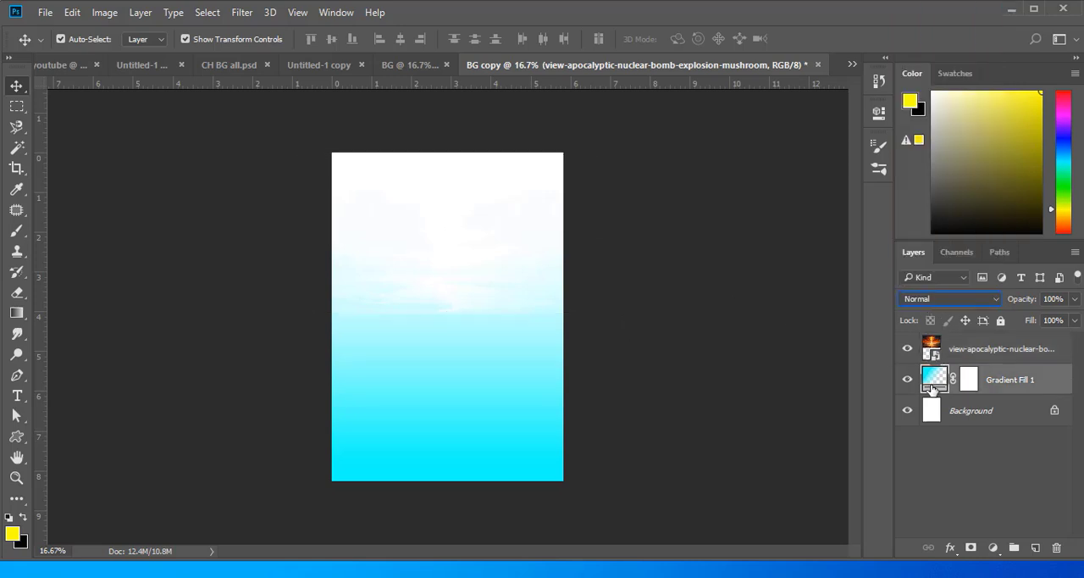
pyautogui.doubleClick(935, 381)
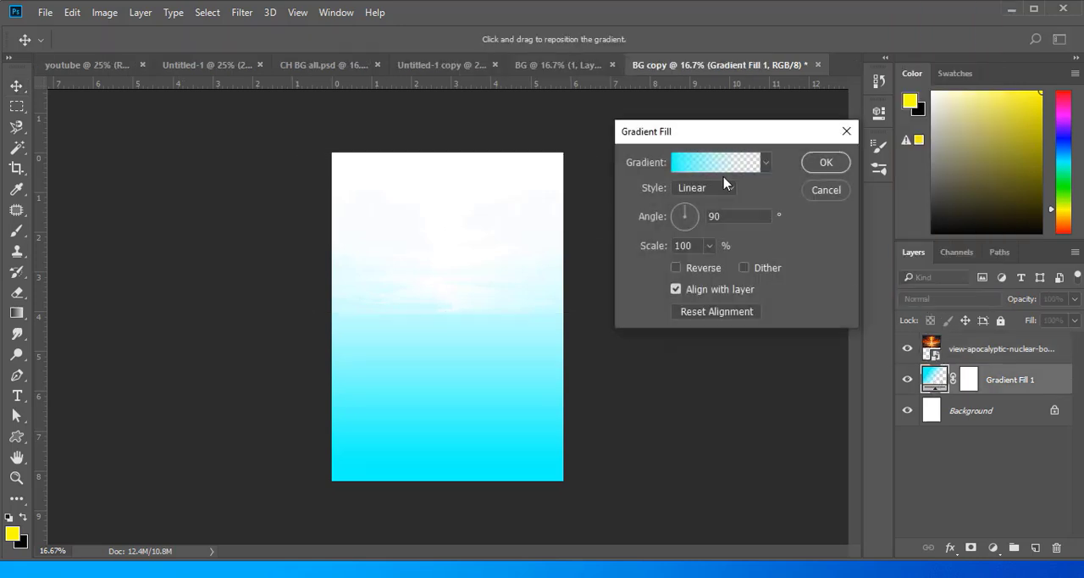
pyautogui.click(676, 269)
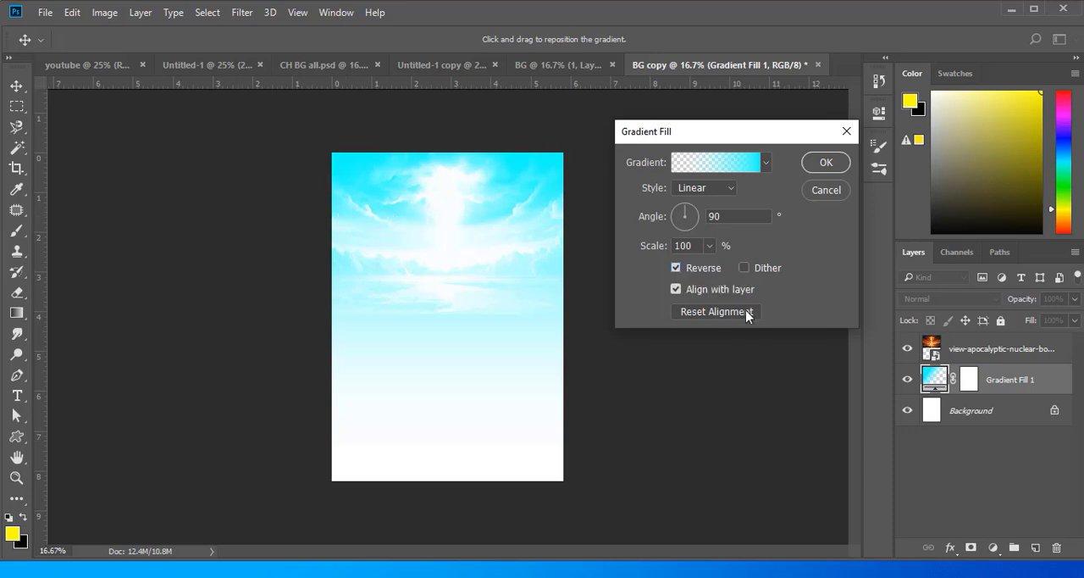
pyautogui.press('Escape')
# - Add a white layer mask to the apocalyptic explosion picture layer
pyautogui.moveTo(365, 569)
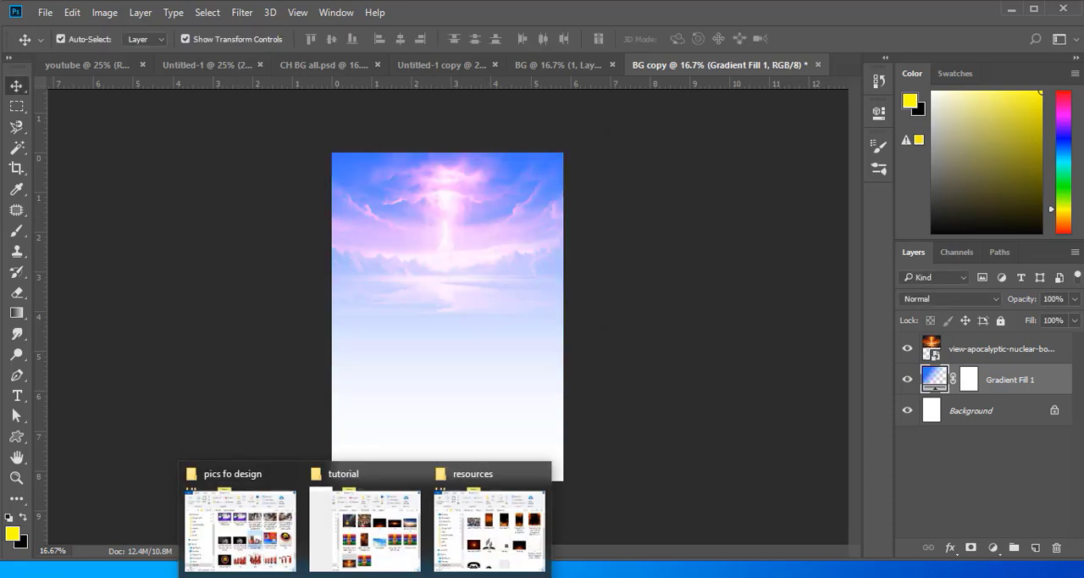
pyautogui.click(972, 353)
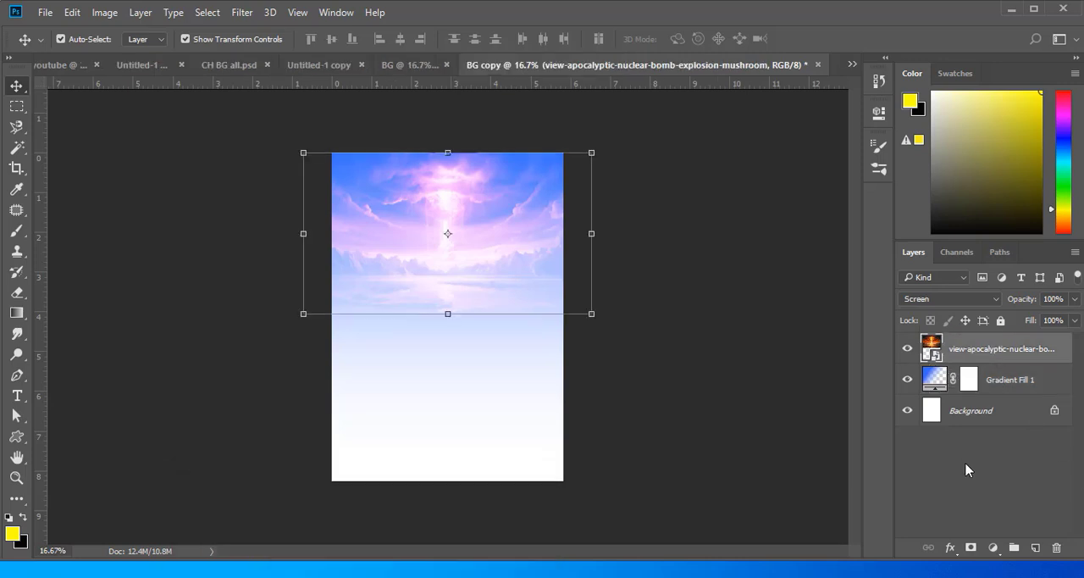
pyautogui.click(972, 546)
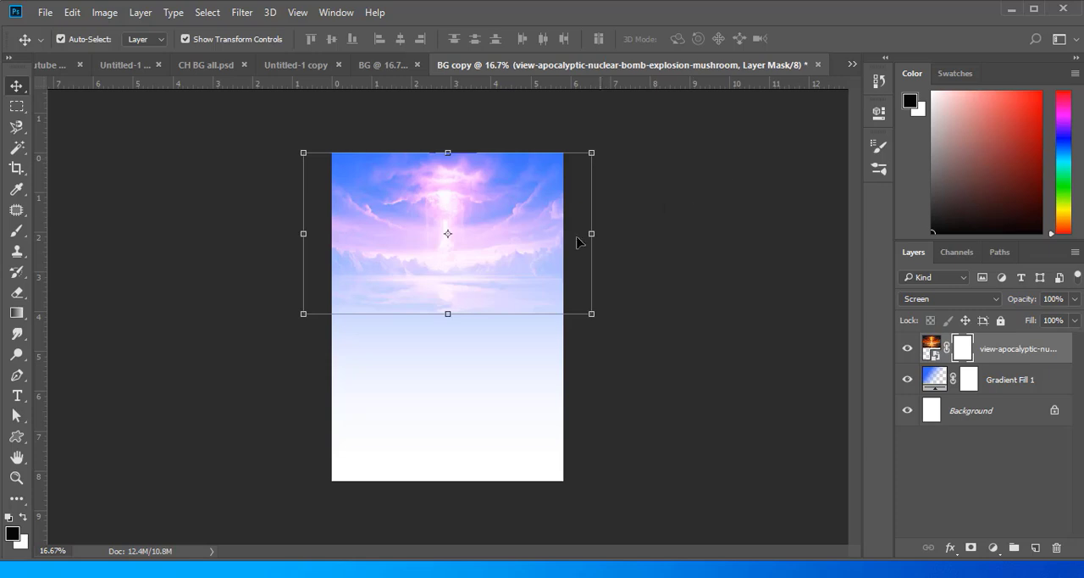
# - Place the anime-style-clouds picture from the tutorial folder across the upper part of the page
pyautogui.moveTo(368, 572)
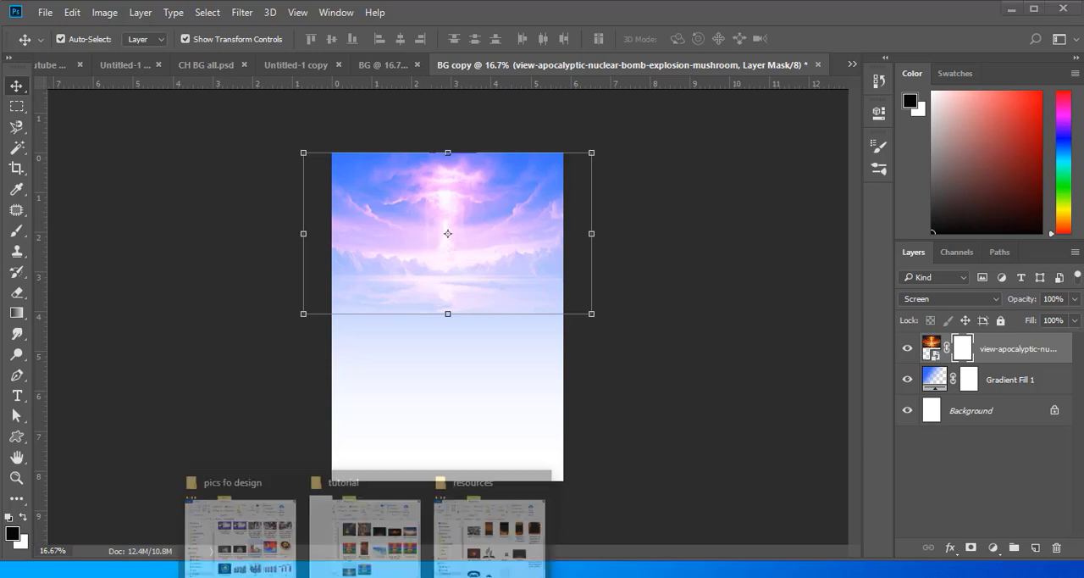
pyautogui.click(358, 518)
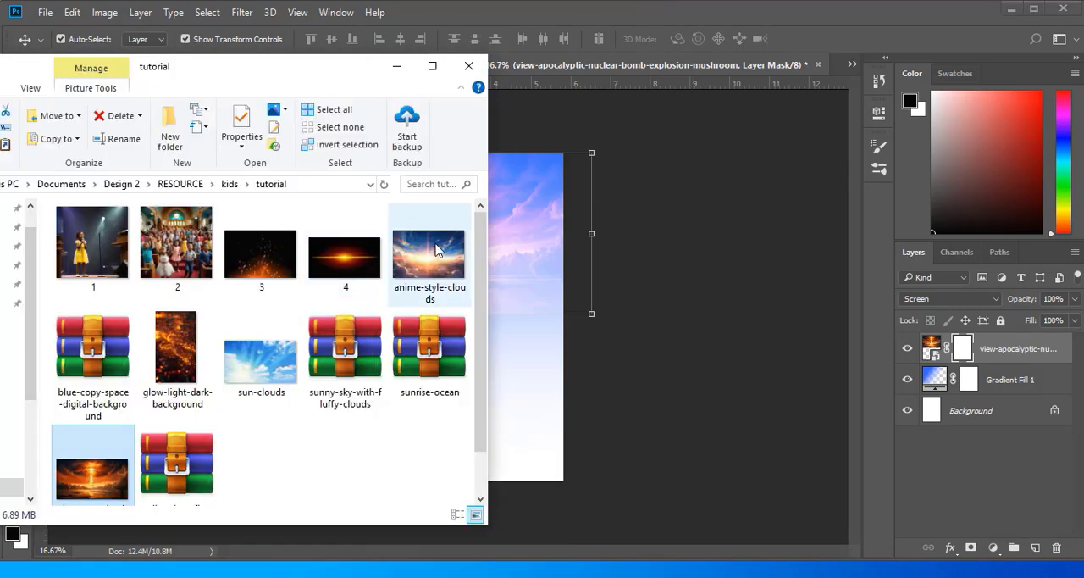
pyautogui.moveTo(429, 254); pyautogui.dragTo(526, 266)
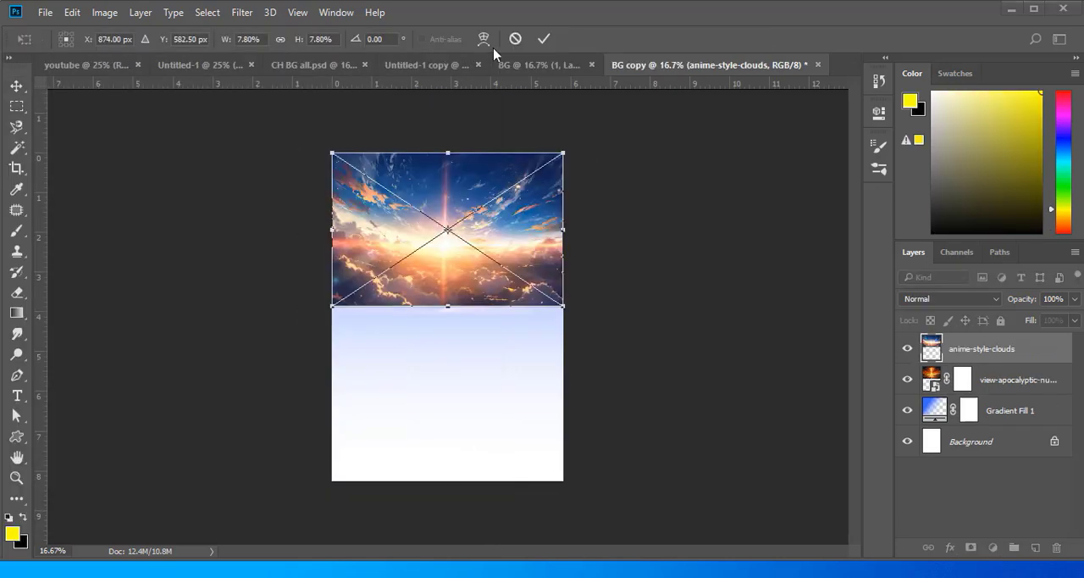
# - Compare the Soft Light and Screen blending modes on the anime-style-clouds layer, keep Soft Light and commit the placement
pyautogui.click(991, 298)
pyautogui.click(925, 166)
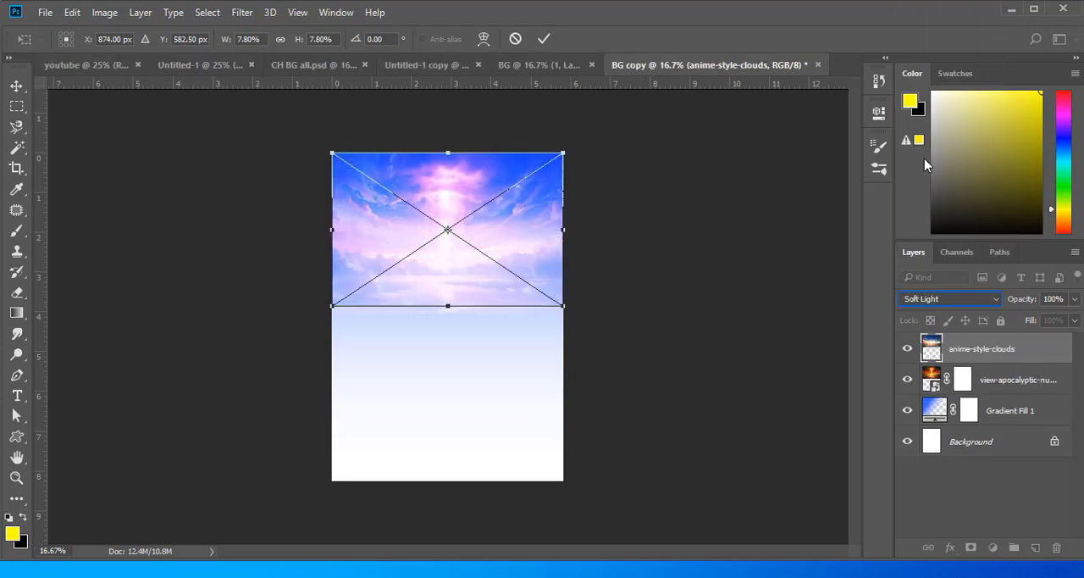
pyautogui.click(997, 298)
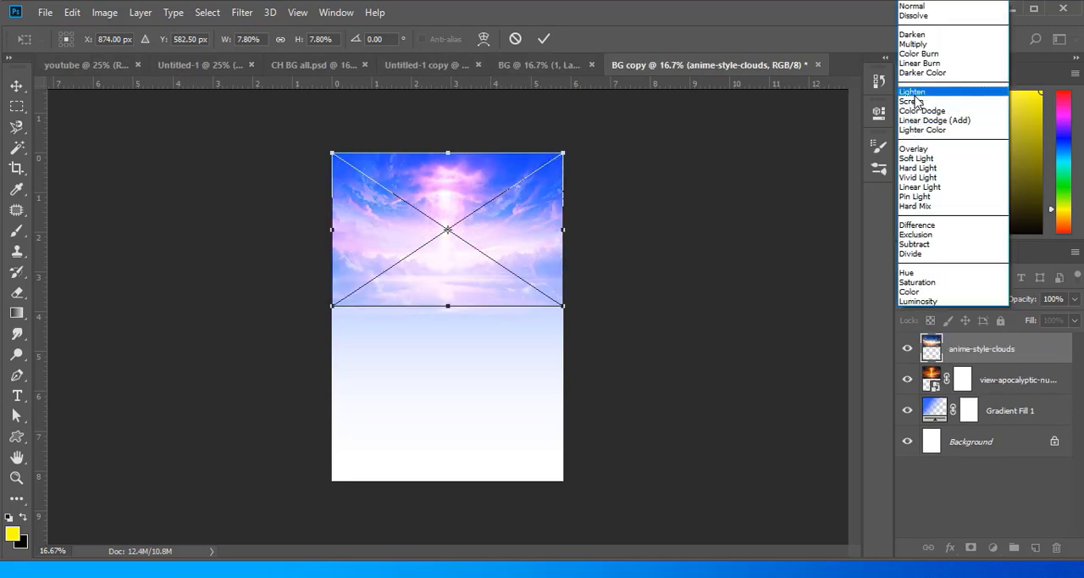
pyautogui.click(915, 101)
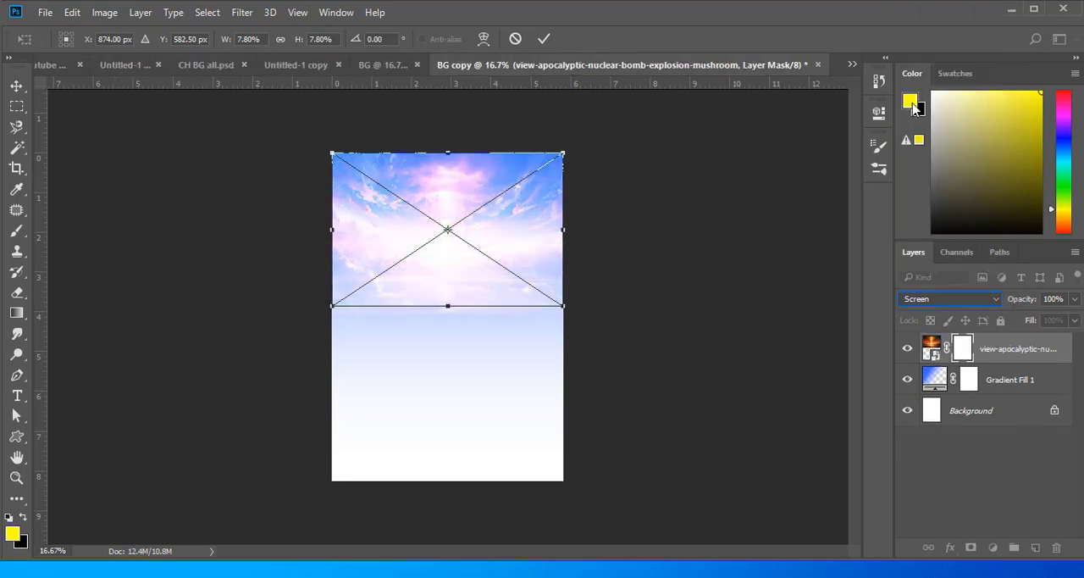
pyautogui.click(973, 301)
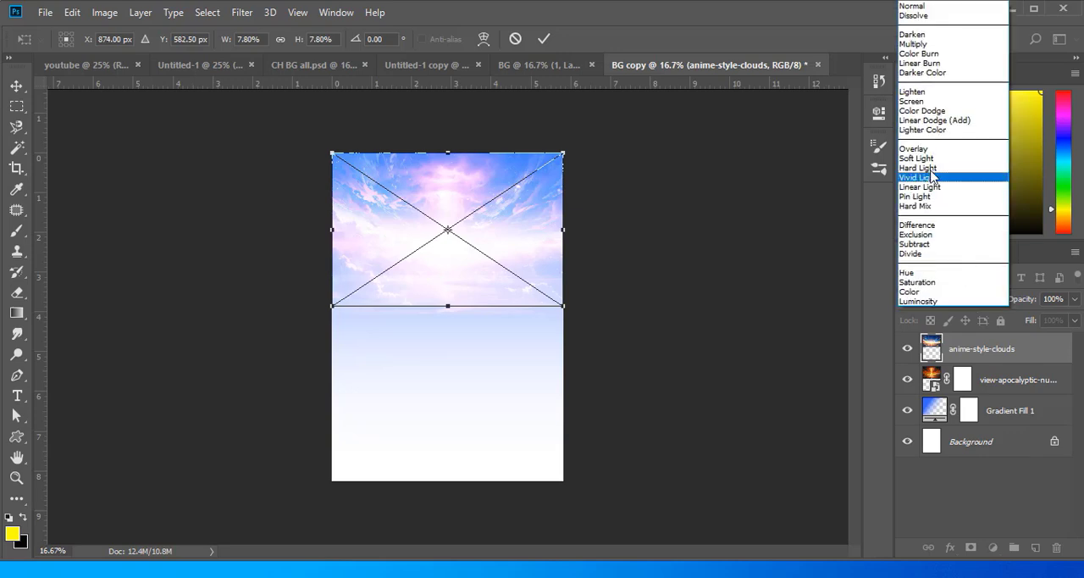
pyautogui.click(928, 159)
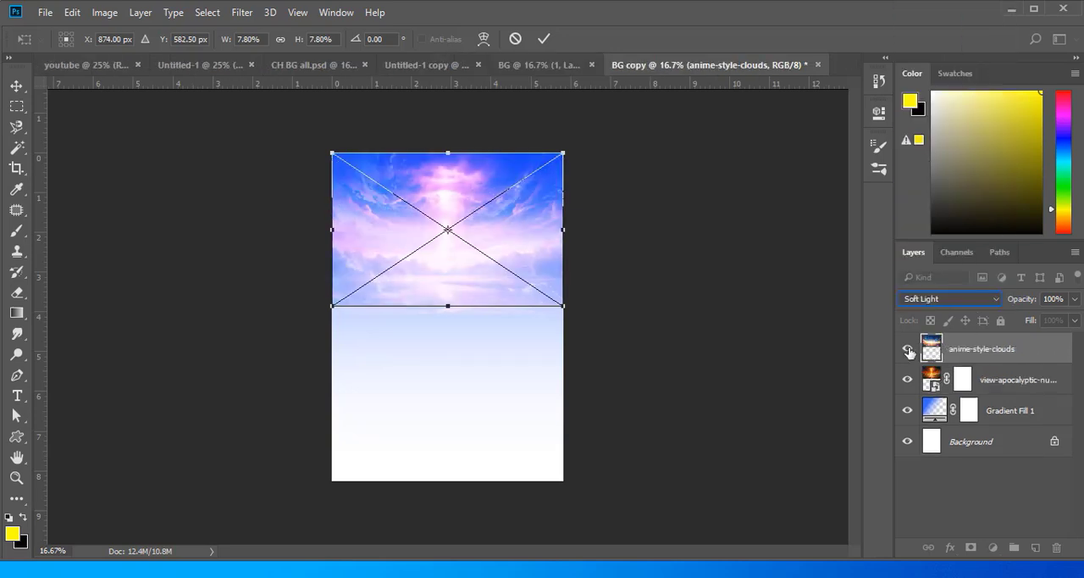
pyautogui.press('Return')
# - Add a layer mask to the anime-style-clouds layer and paint black along the picture's lower edge to fade it into the gradient
pyautogui.click(752, 236)
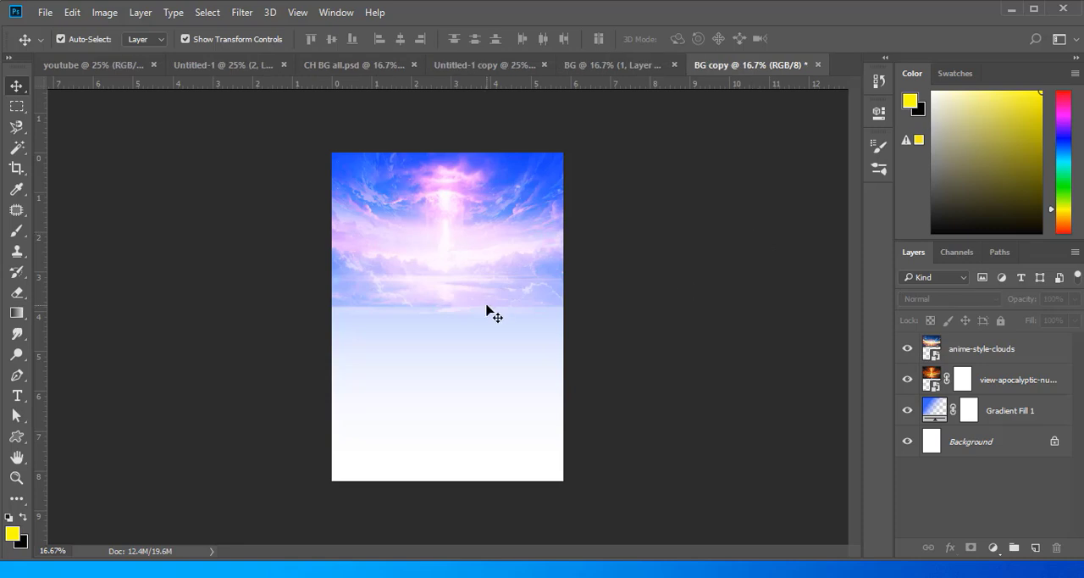
pyautogui.click(517, 304)
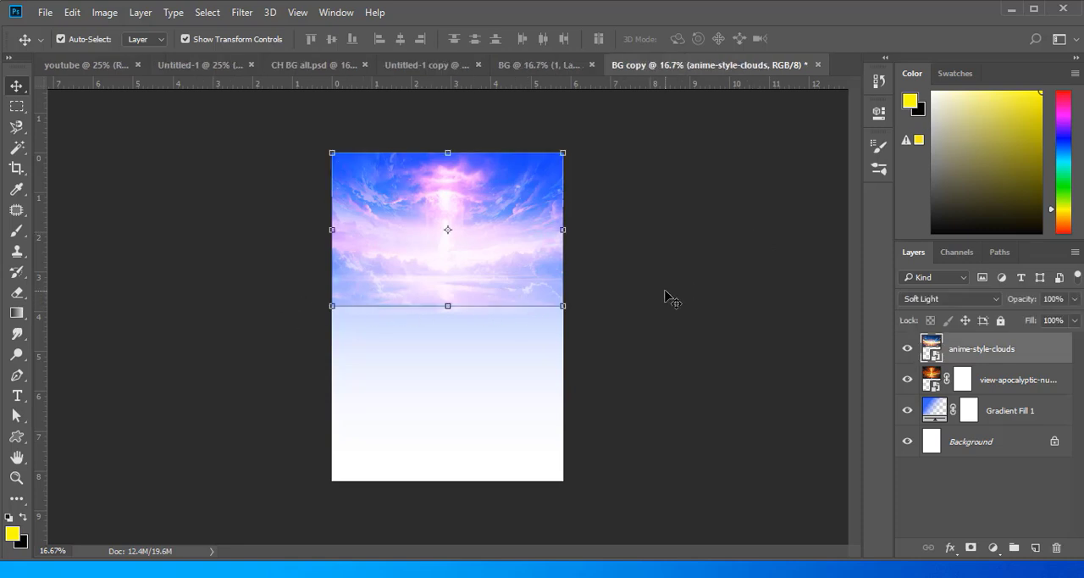
pyautogui.click(666, 292)
pyautogui.click(933, 347)
pyautogui.click(971, 547)
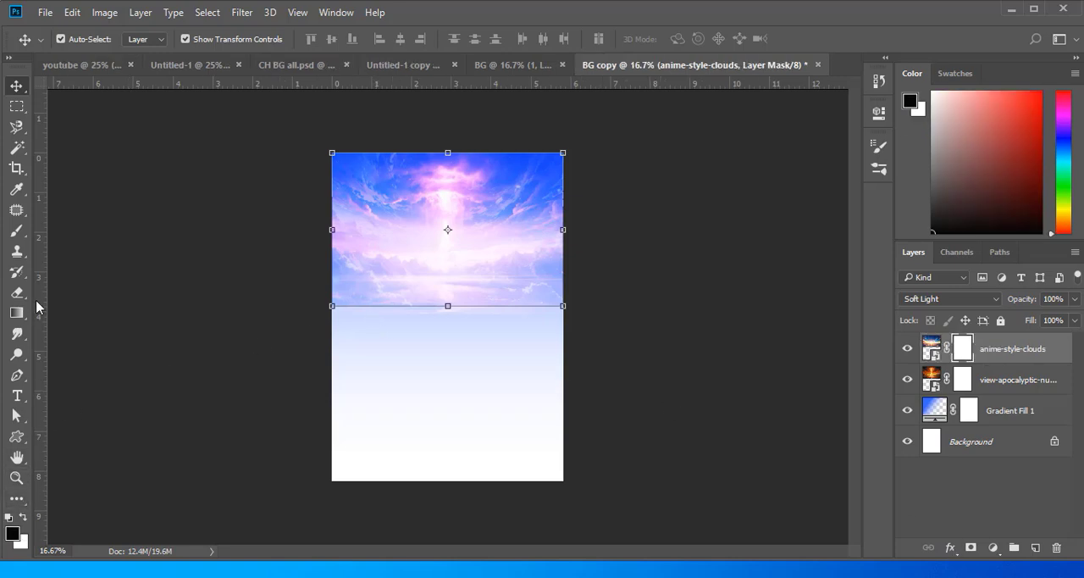
pyautogui.click(17, 231)
pyautogui.moveTo(326, 318)
pyautogui.mouseDown()
pyautogui.moveTo(607, 310)
pyautogui.moveTo(269, 318)
pyautogui.moveTo(490, 314)
pyautogui.moveTo(320, 290)
pyautogui.moveTo(573, 289)
pyautogui.moveTo(343, 318)
pyautogui.moveTo(543, 319)
pyautogui.moveTo(340, 325)
pyautogui.mouseUp()
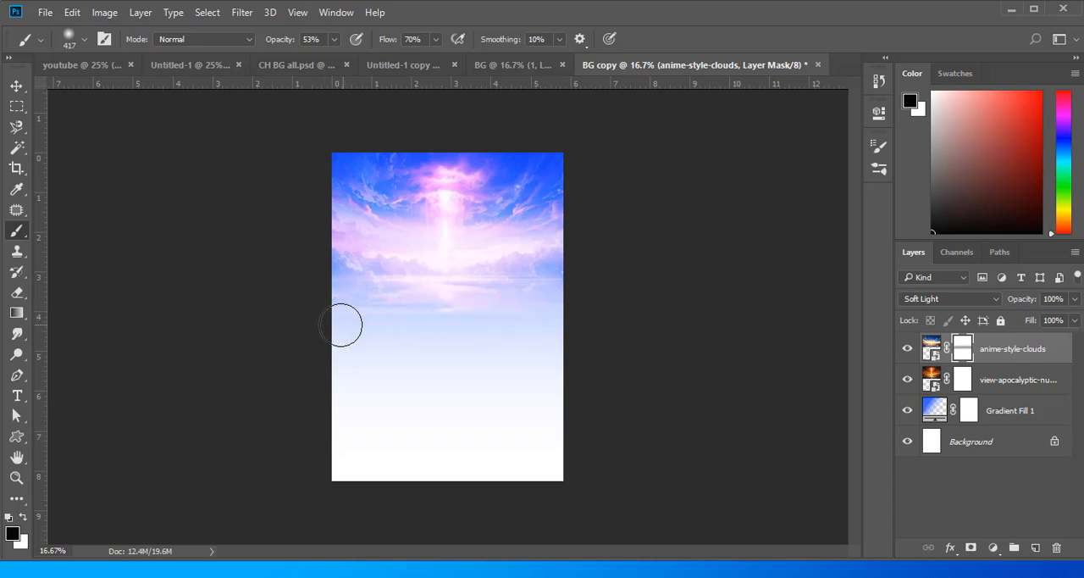
pyautogui.moveTo(364, 572)
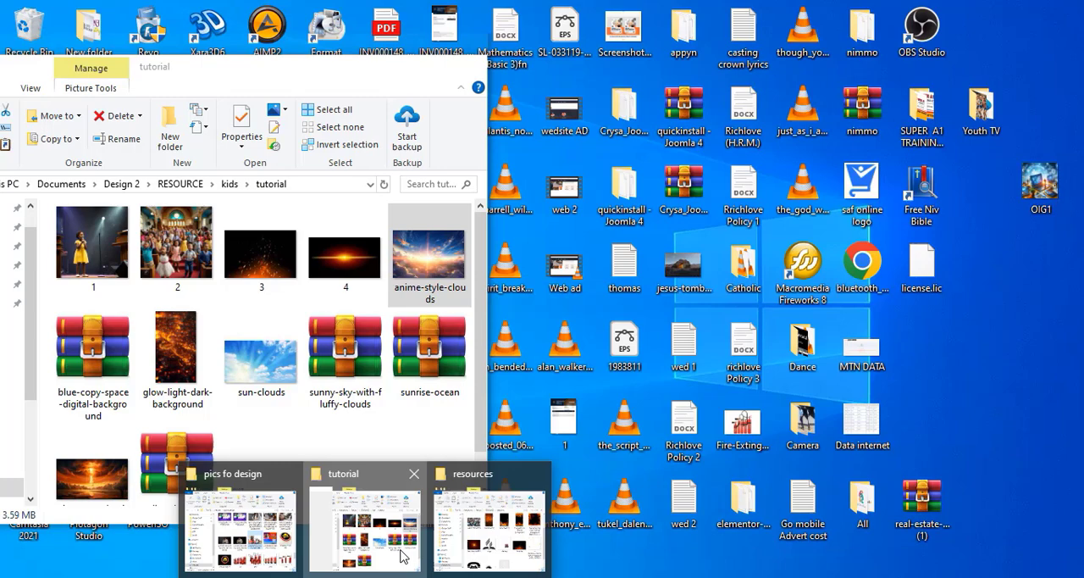
# - Place the prayer-blog-may21-main_800 picture from the tutorial folder across the upper part of the page and commit it
pyautogui.click(400, 546)
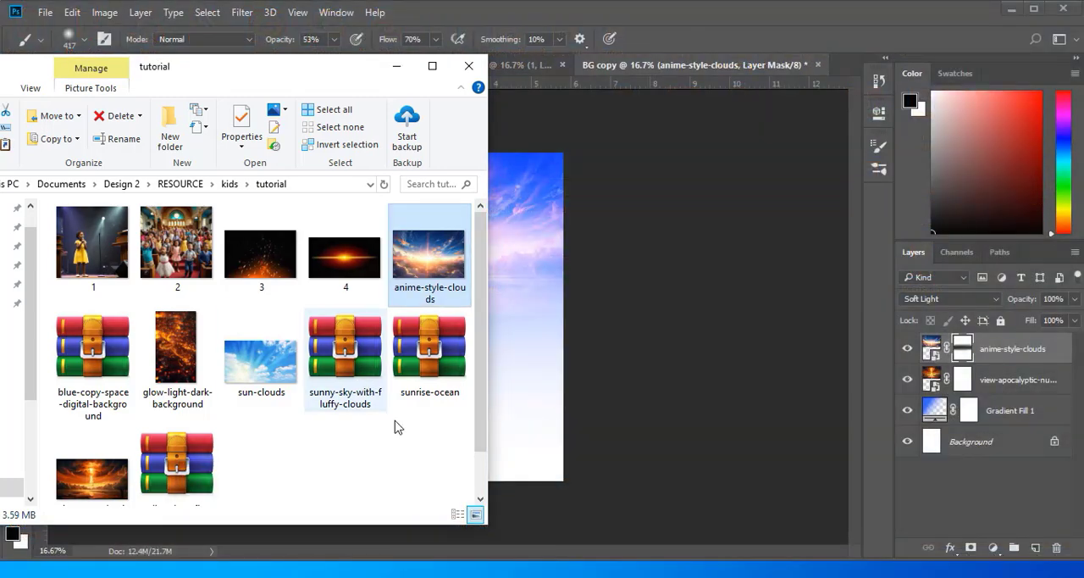
pyautogui.moveTo(364, 572)
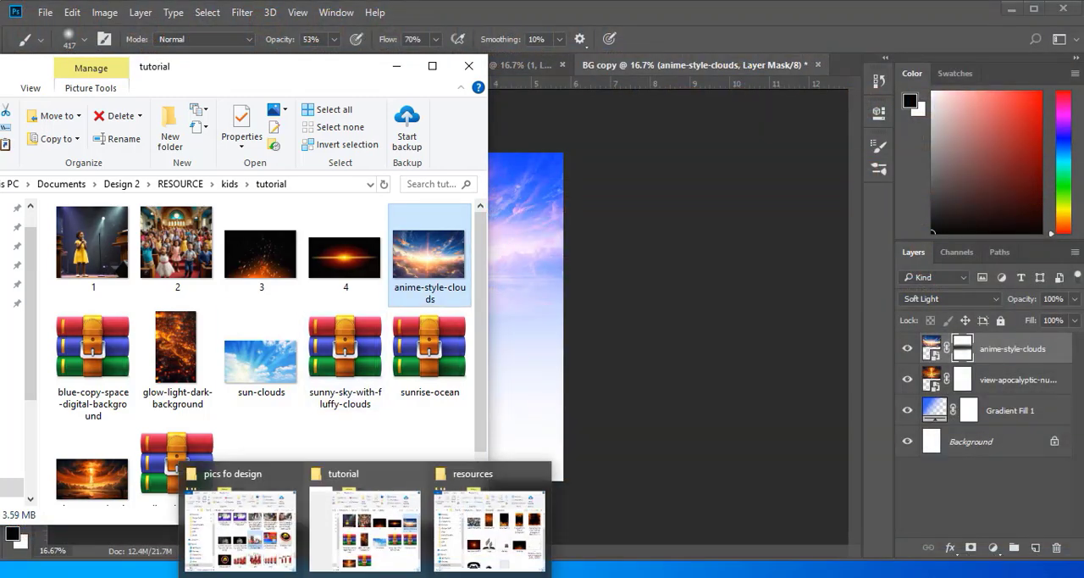
pyautogui.click(446, 327)
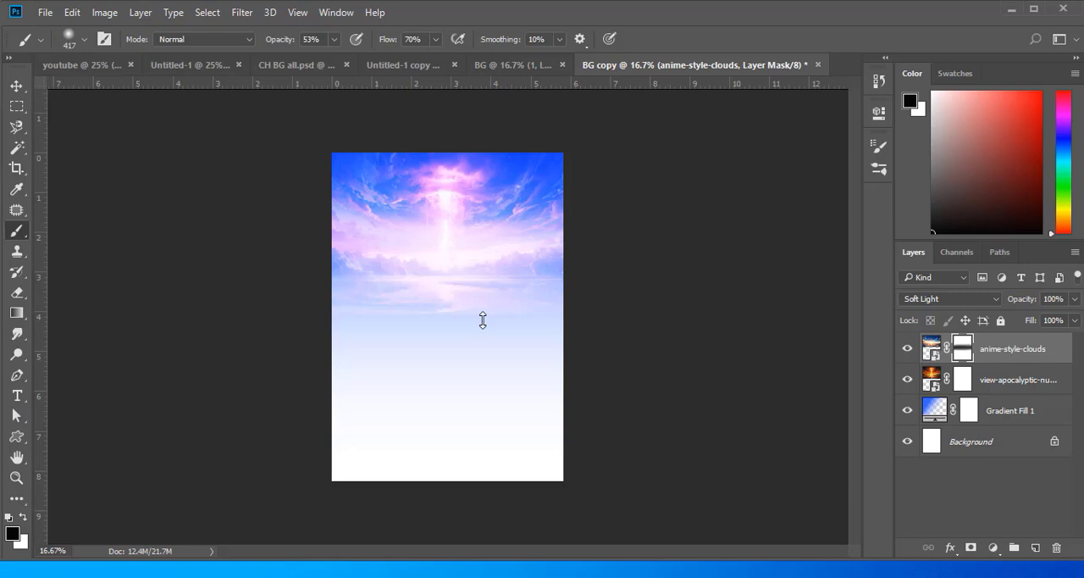
pyautogui.click(544, 39)
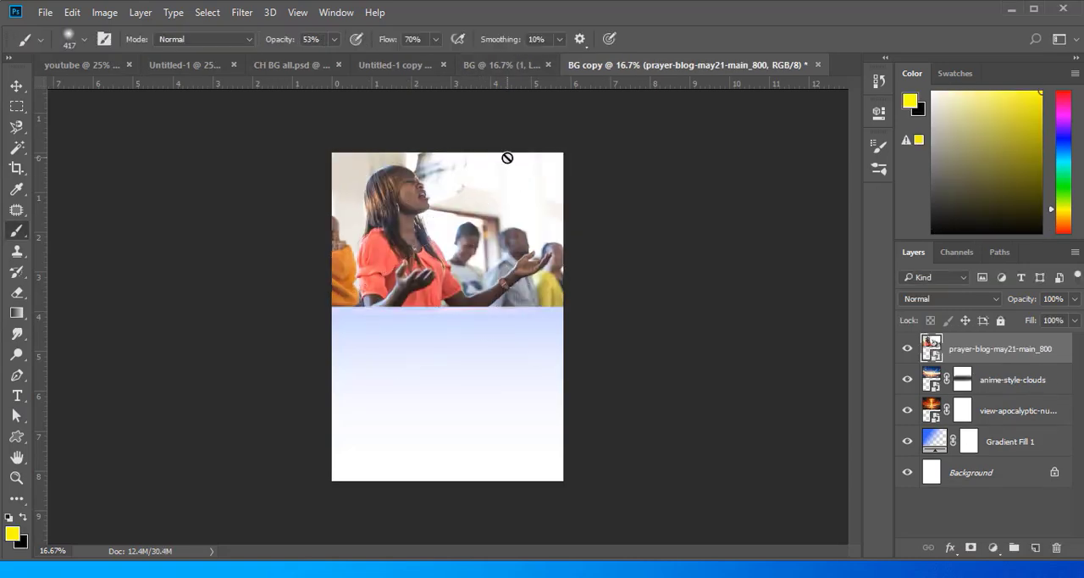
# - Rasterize the prayer picture, delete its pale backdrop on both sides of the woman with the Magic Wand and erase the remnant above her head
pyautogui.rightClick(1023, 352)
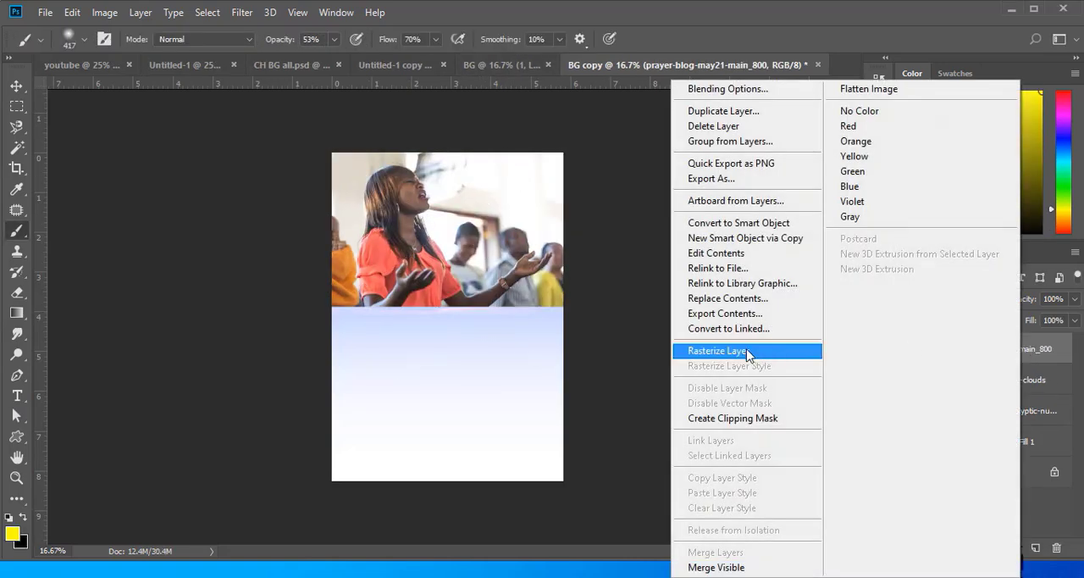
pyautogui.click(718, 350)
pyautogui.click(17, 147)
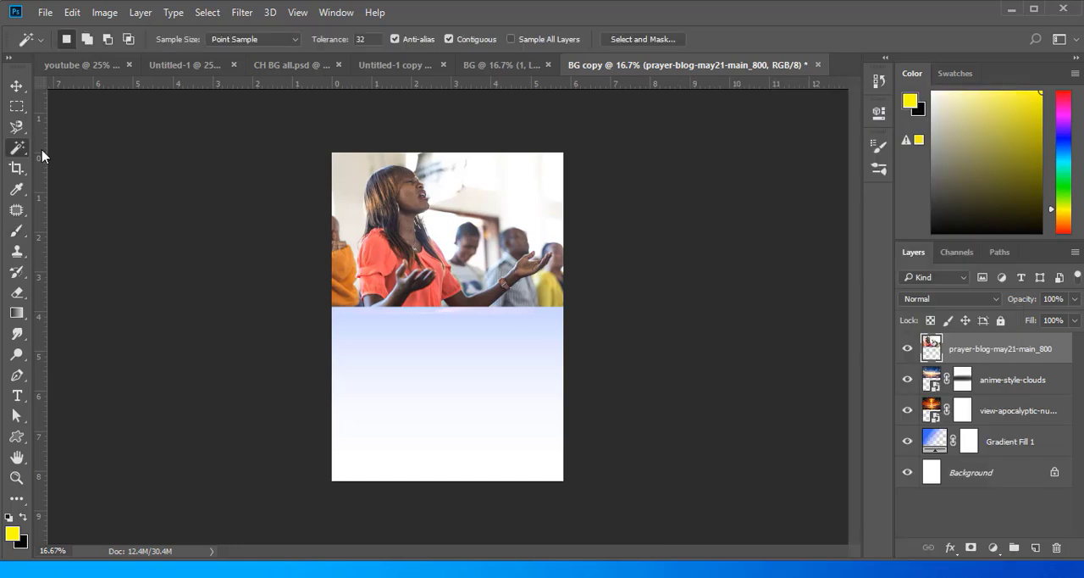
pyautogui.click(496, 175)
pyautogui.press('Delete')
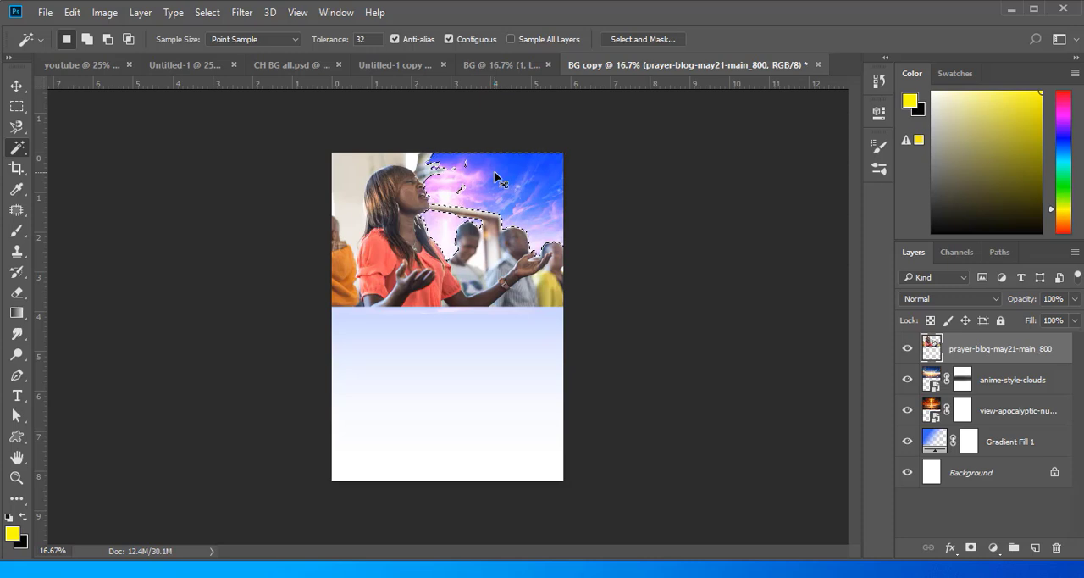
pyautogui.click(364, 180)
pyautogui.press('Delete')
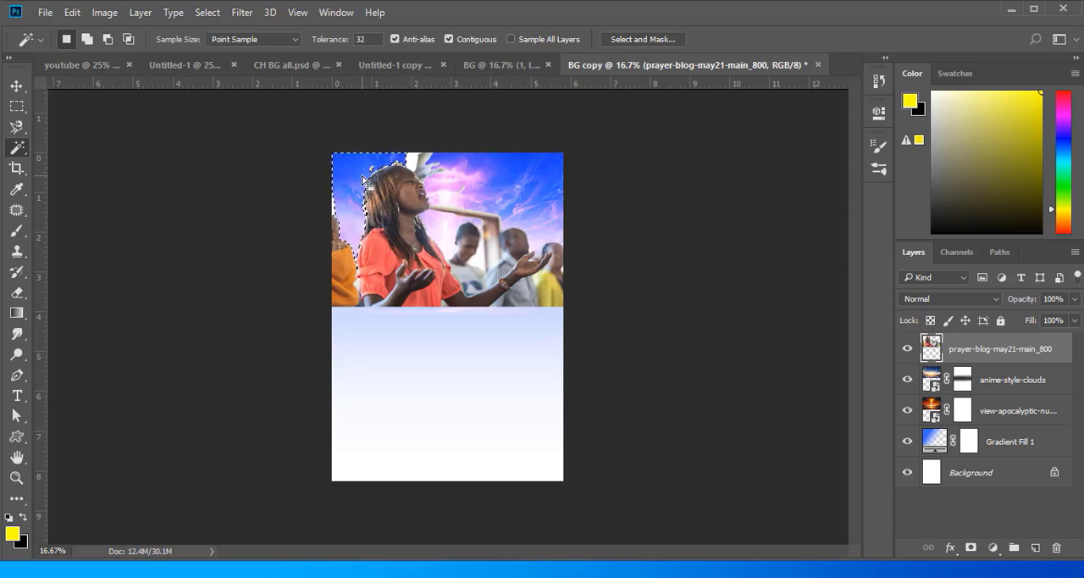
pyautogui.hotkey('ctrl', 'd')
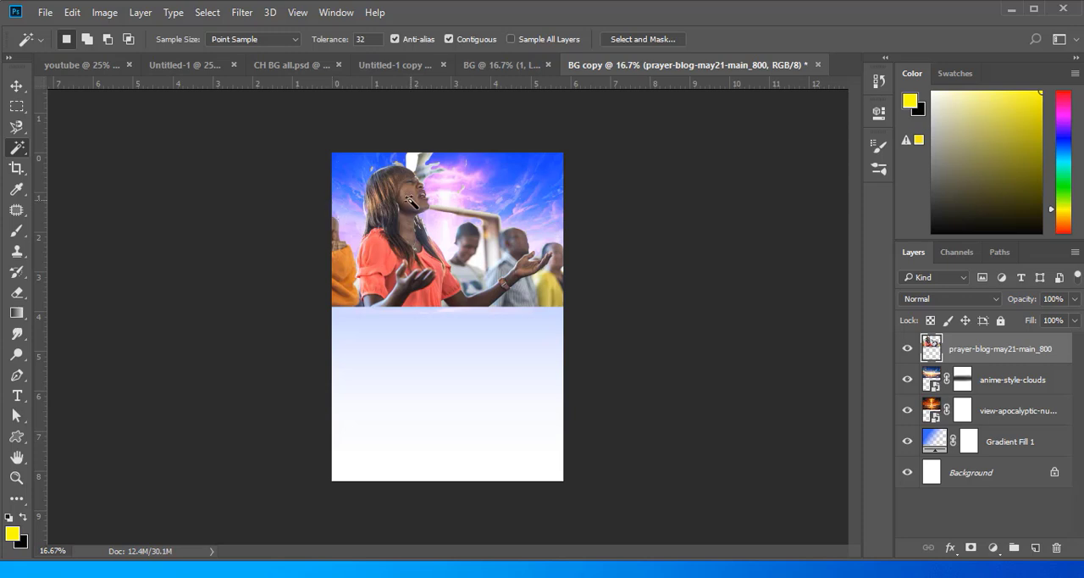
pyautogui.click(17, 292)
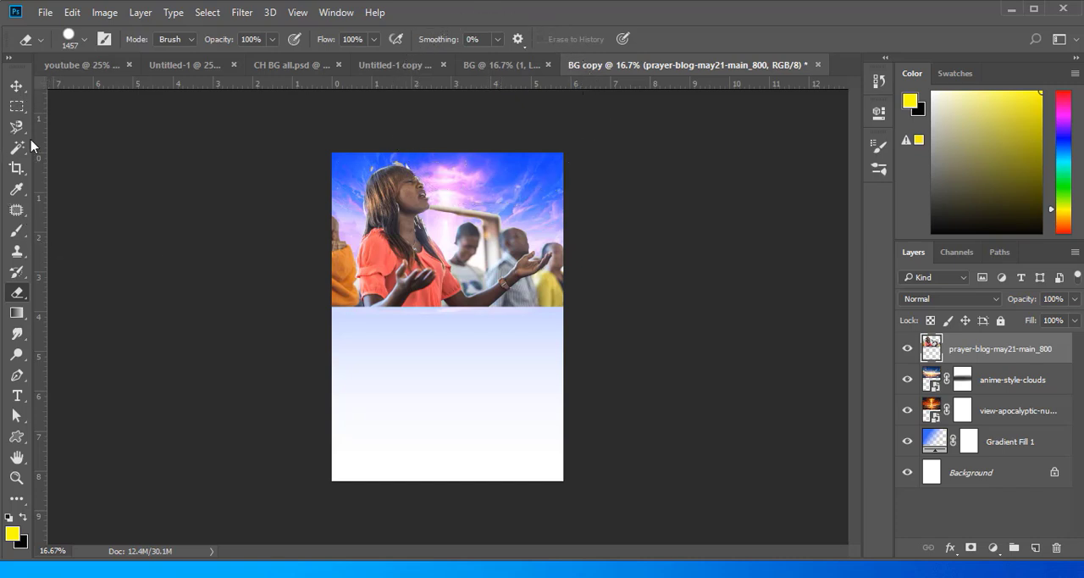
# - Try Linear Dodge (Add) on the prayer picture layer, switch it to Soft Light and move the picture slightly down the page
pyautogui.click(17, 86)
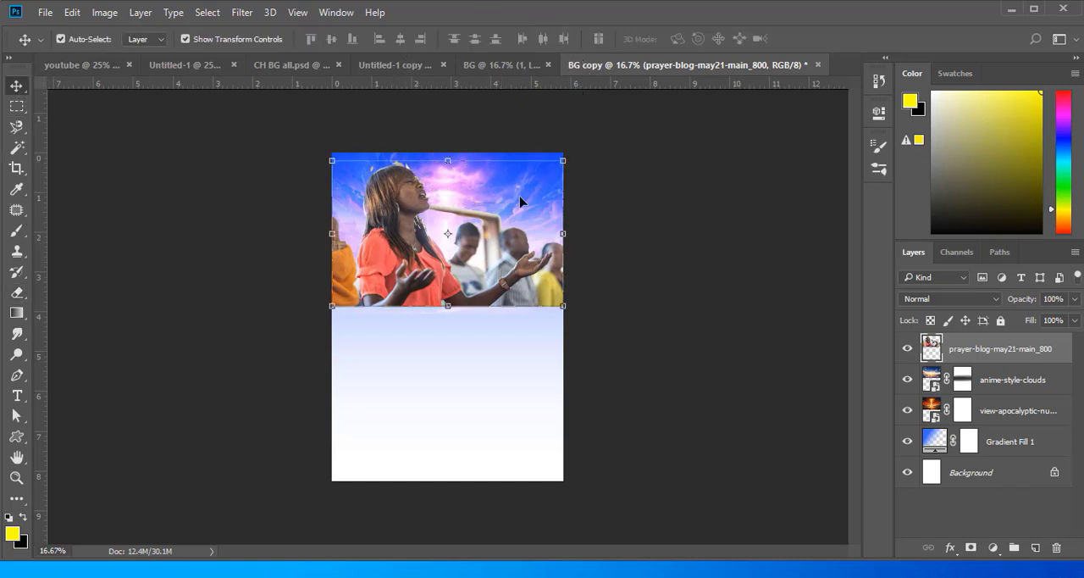
pyautogui.click(994, 299)
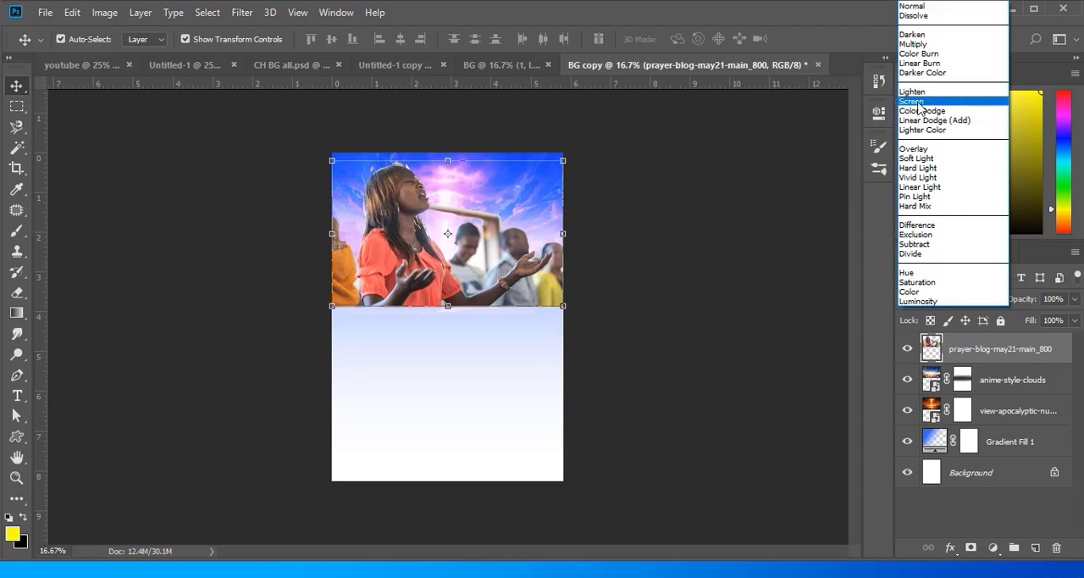
pyautogui.click(932, 121)
pyautogui.click(949, 299)
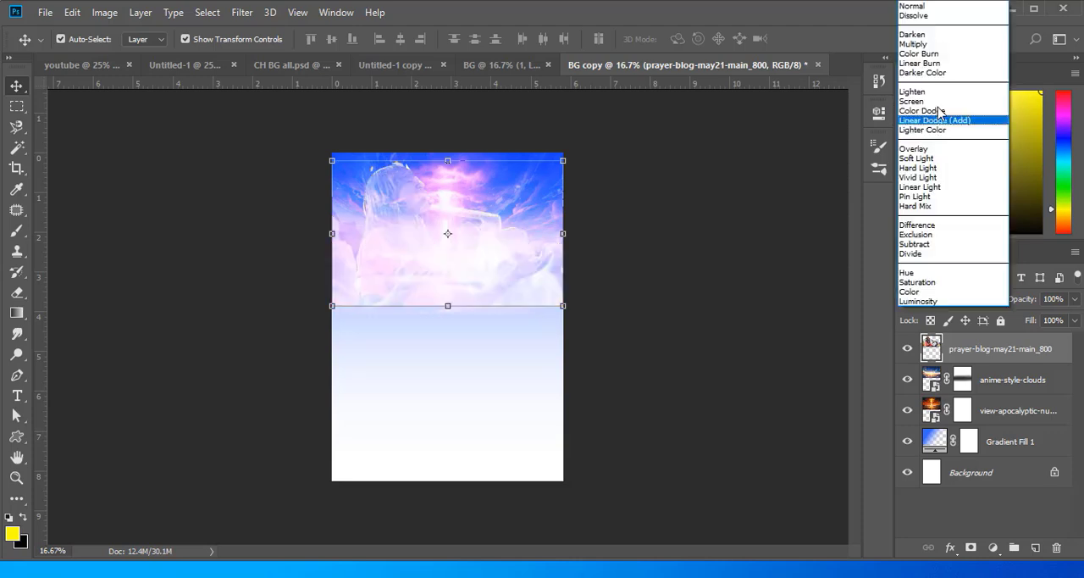
pyautogui.click(926, 160)
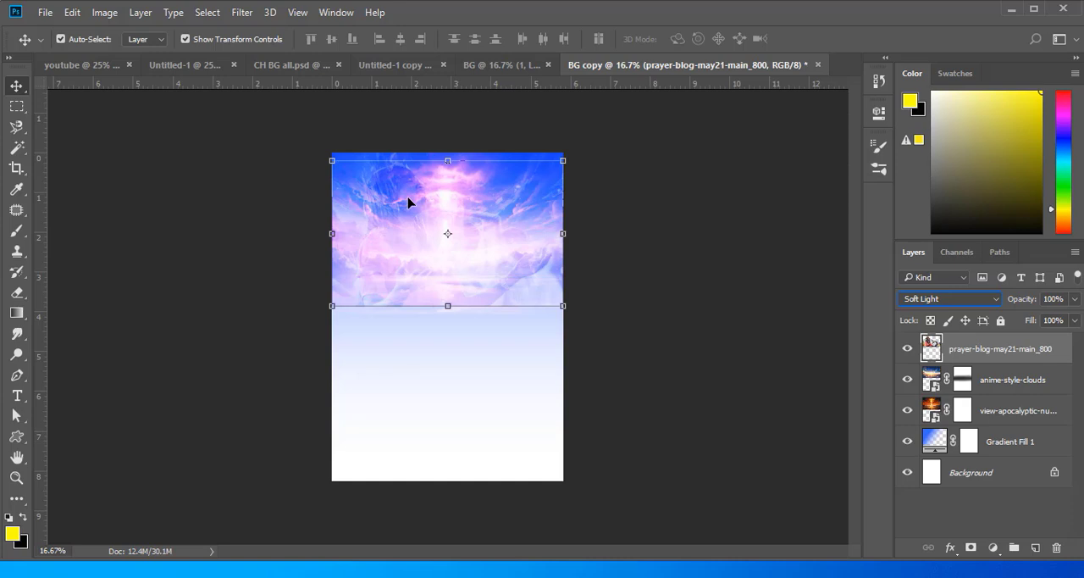
pyautogui.moveTo(404, 198)
pyautogui.mouseDown()
pyautogui.moveTo(382, 218)
pyautogui.moveTo(391, 213)
pyautogui.mouseUp()
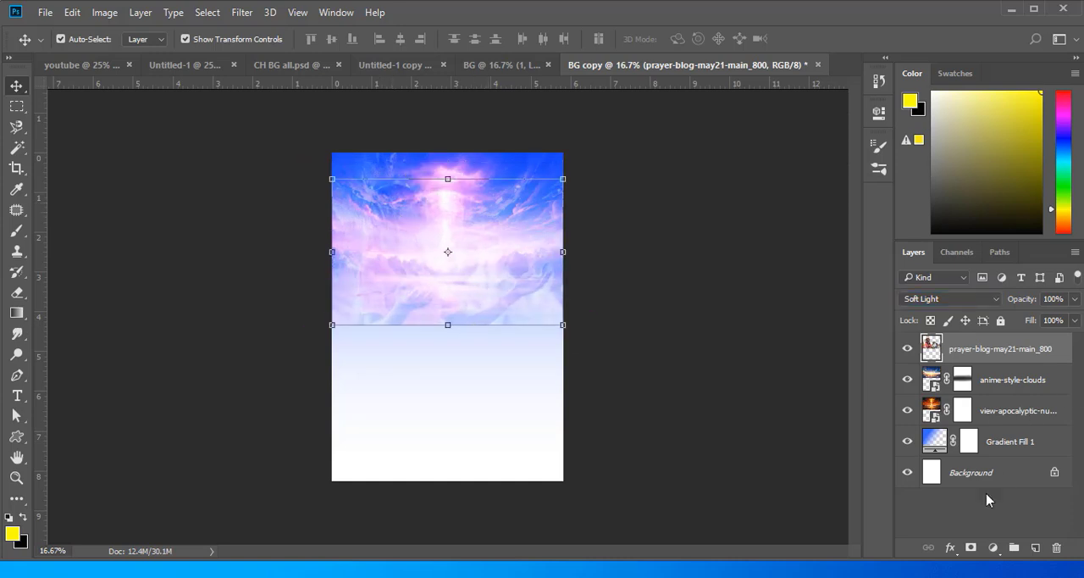
# - Add a layer mask to the prayer picture and paint black along its lower edge to fade it into the gradient
pyautogui.click(971, 547)
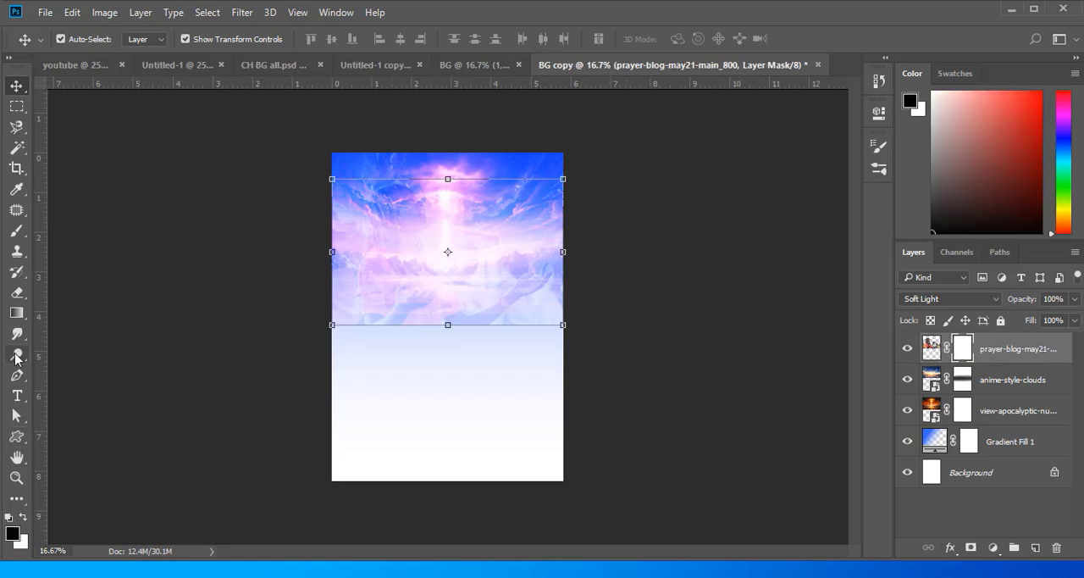
pyautogui.click(16, 230)
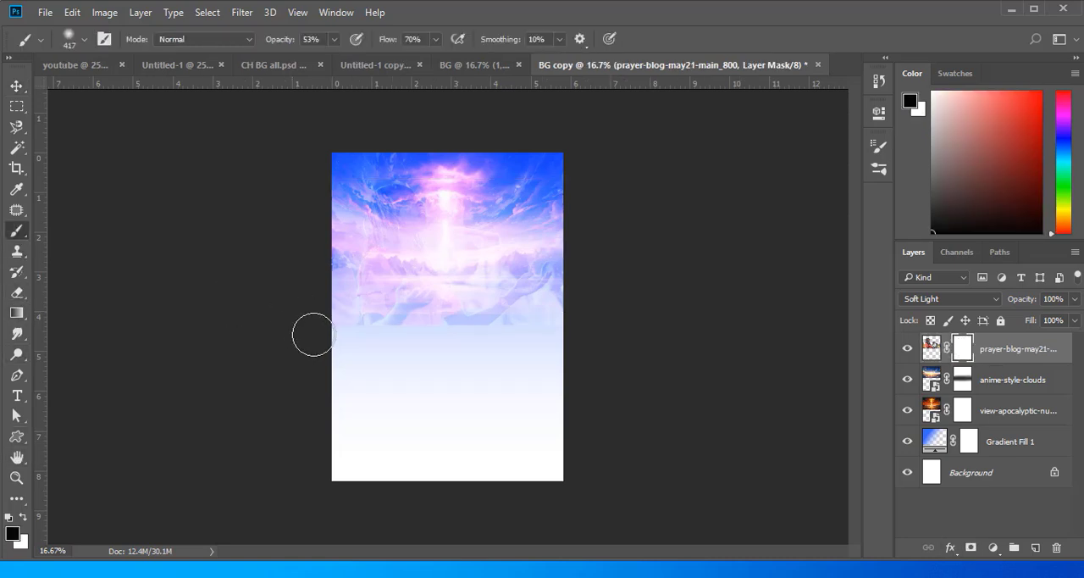
pyautogui.moveTo(313, 336)
pyautogui.mouseDown()
pyautogui.moveTo(302, 346)
pyautogui.moveTo(549, 339)
pyautogui.moveTo(346, 339)
pyautogui.moveTo(181, 281)
pyautogui.mouseUp()
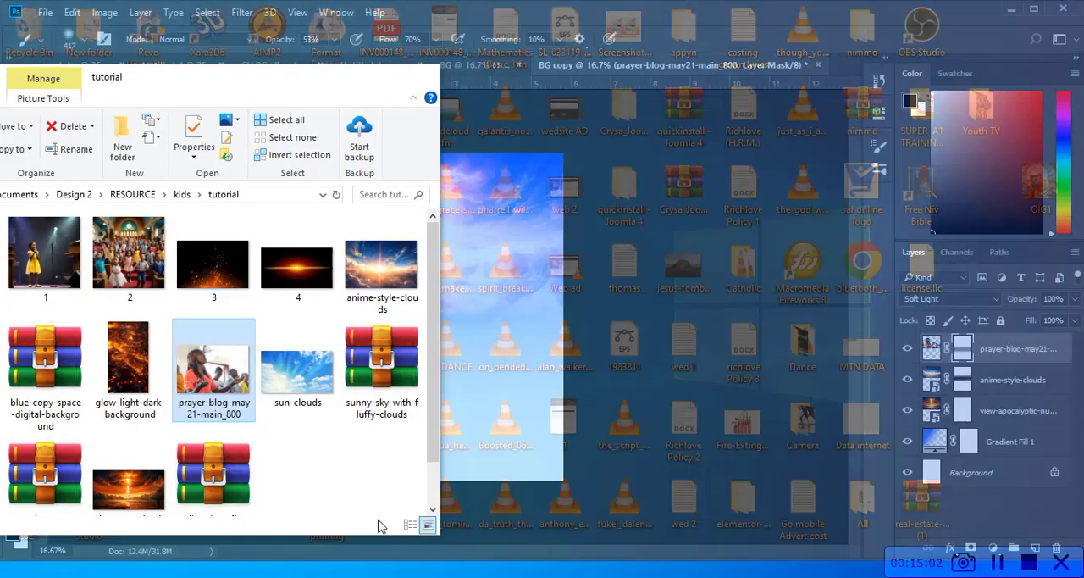
# - Place the glow-light-dark-background picture and picture 4 from the tutorial folder into the document and commit both
pyautogui.click(379, 523)
pyautogui.click(292, 280)
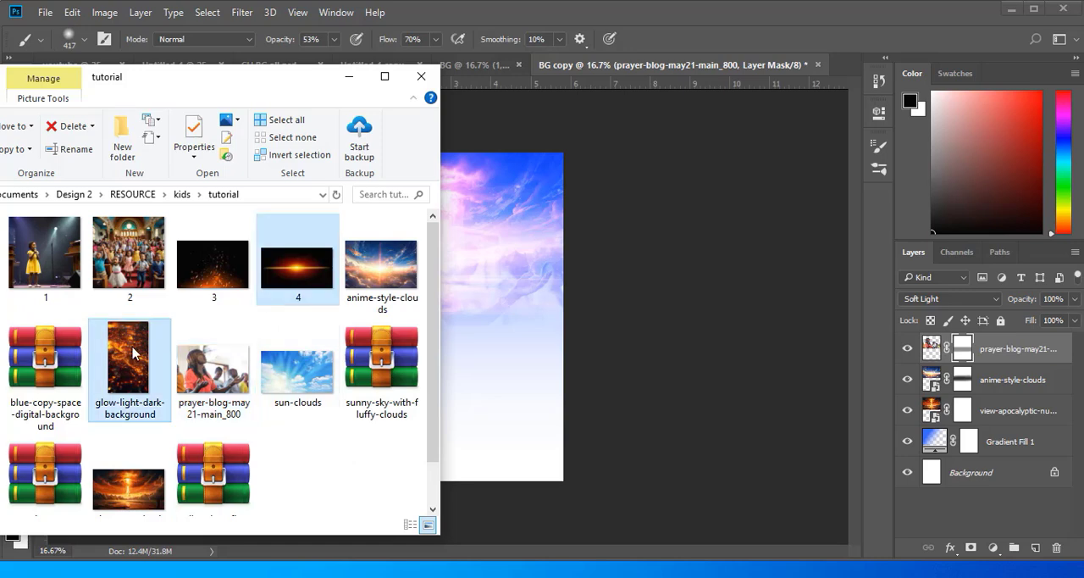
pyautogui.moveTo(133, 354); pyautogui.dragTo(474, 334)
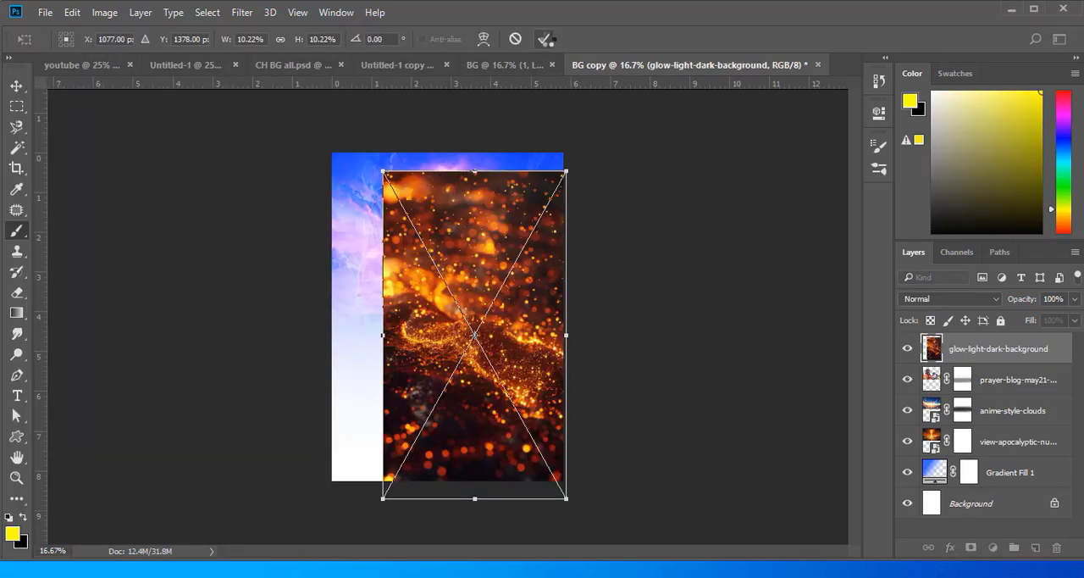
pyautogui.doubleClick(547, 39)
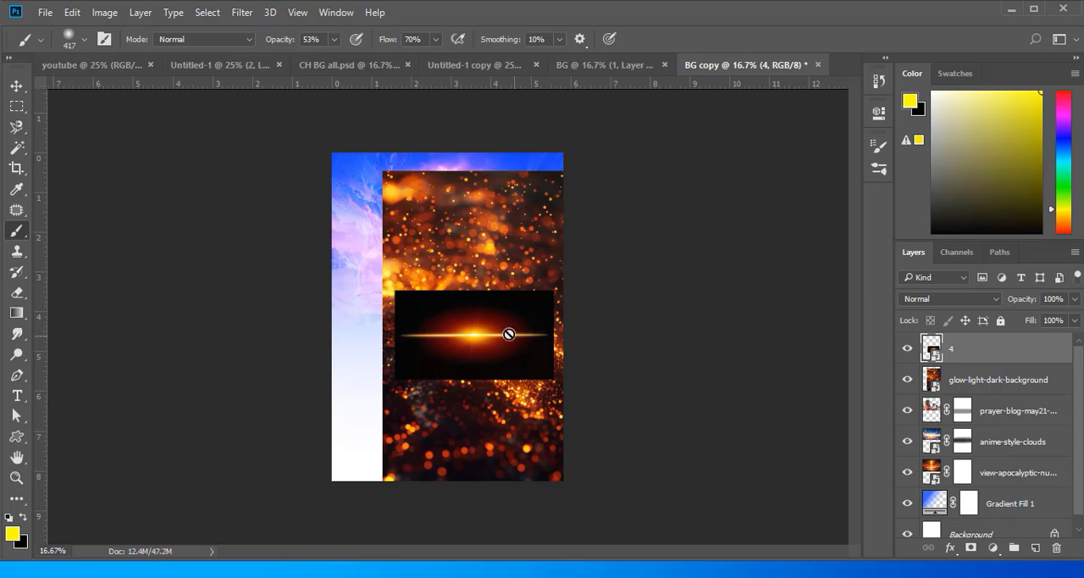
# - Shift picture 4 up and left, and align the glow-light-dark-background picture with the page's top and bottom edges
pyautogui.press('v')
pyautogui.moveTo(479, 319); pyautogui.dragTo(439, 309)
pyautogui.moveTo(477, 227); pyautogui.dragTo(437, 207)
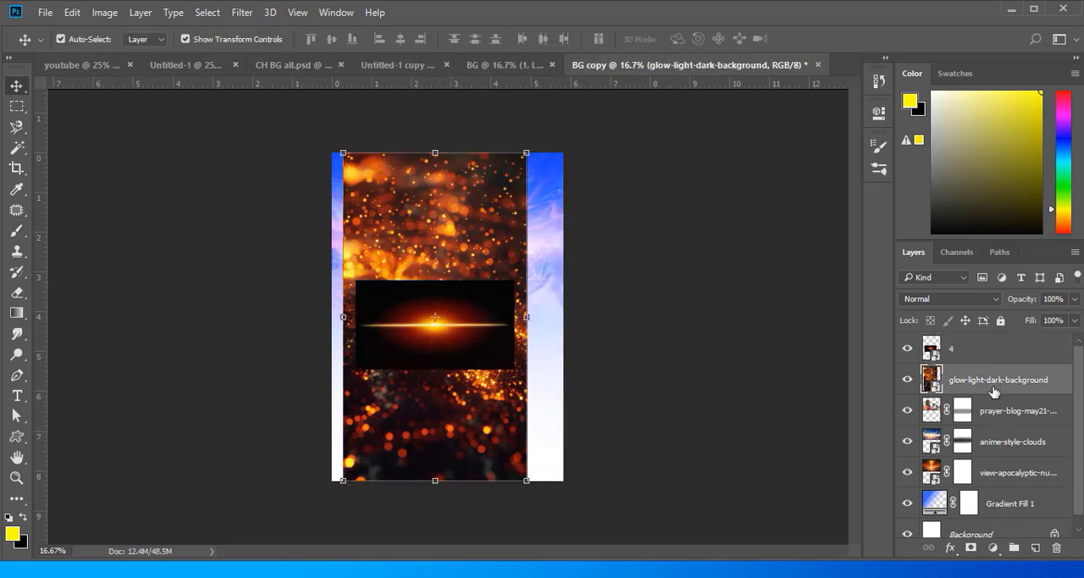
# - Move the glow-light-dark-background layer directly above Gradient Fill 1, and hide picture 4 after centring it higher on the page
pyautogui.moveTo(994, 380); pyautogui.dragTo(1008, 477)
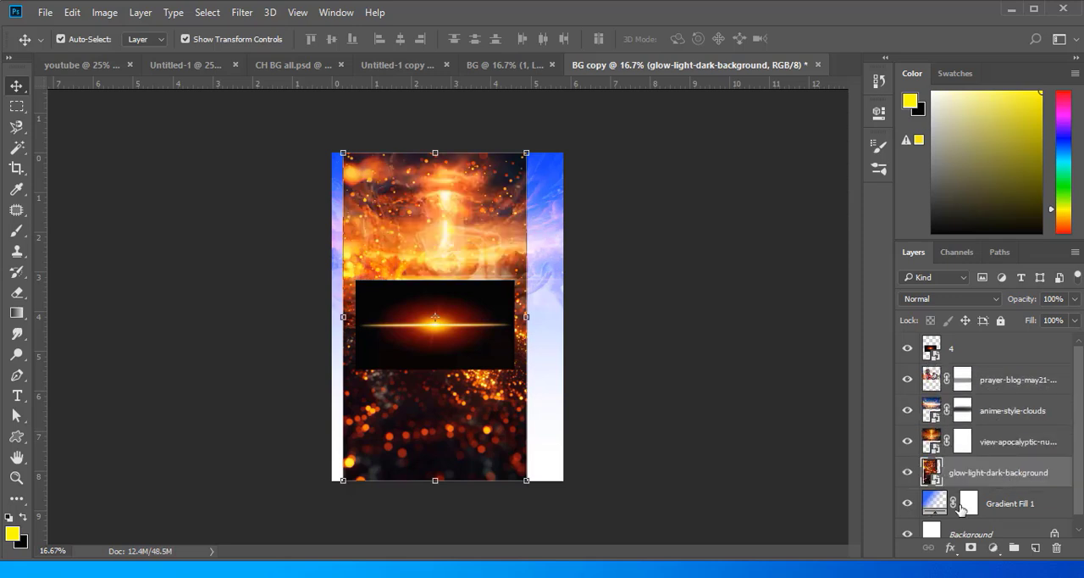
pyautogui.click(462, 319)
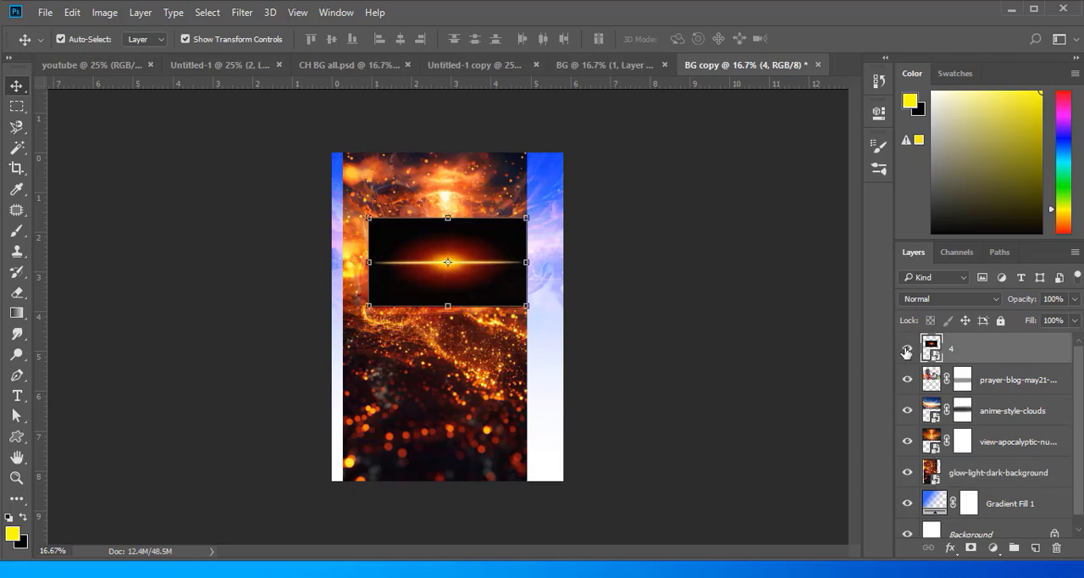
pyautogui.click(907, 349)
# - Add a Black & White adjustment above the glow-light-dark-background layer and clip it to that layer
pyautogui.click(987, 481)
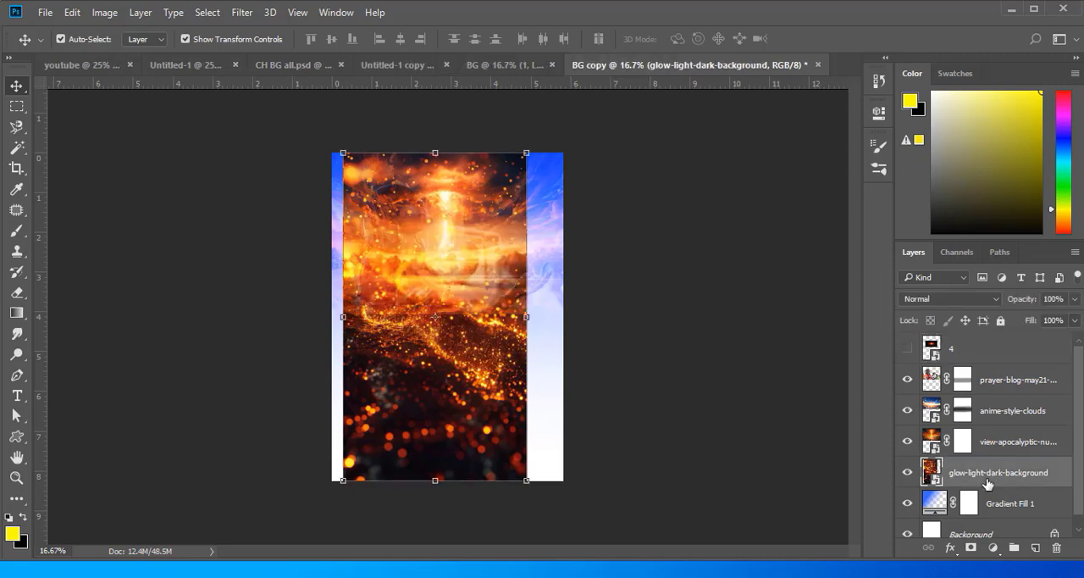
pyautogui.click(993, 548)
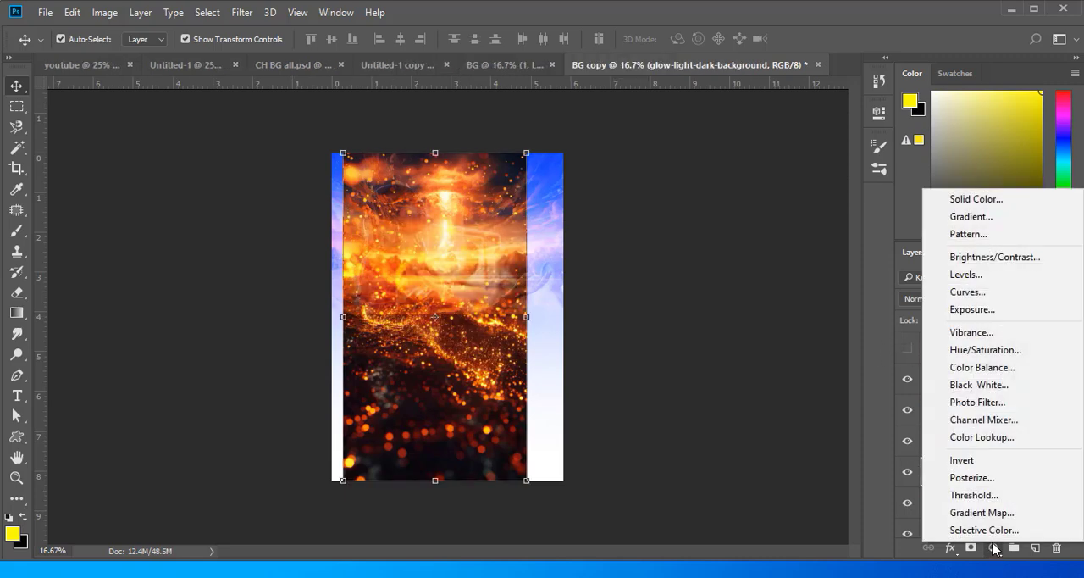
pyautogui.click(987, 386)
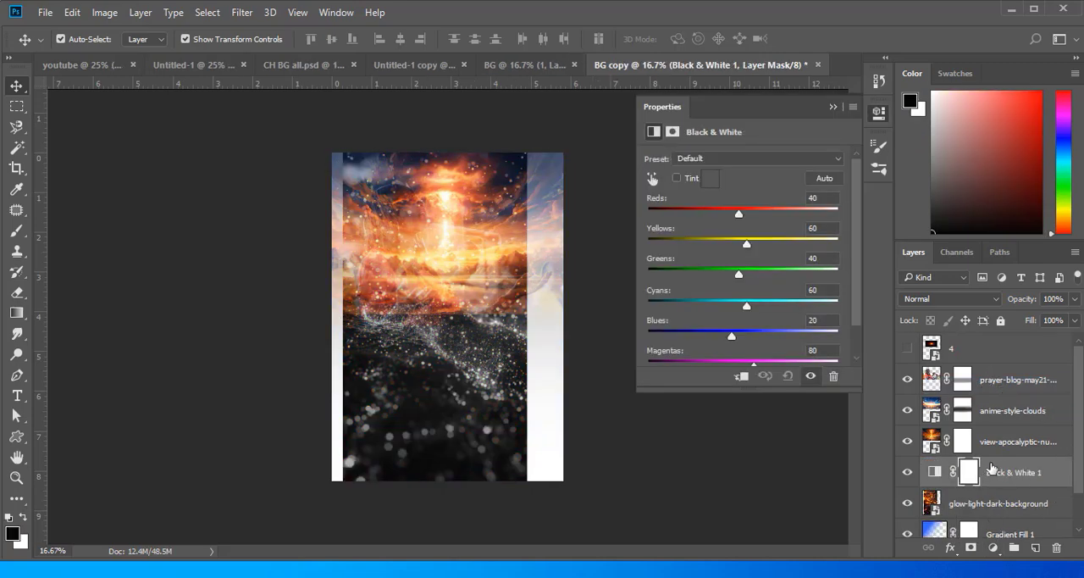
pyautogui.rightClick(1010, 477)
pyautogui.click(753, 367)
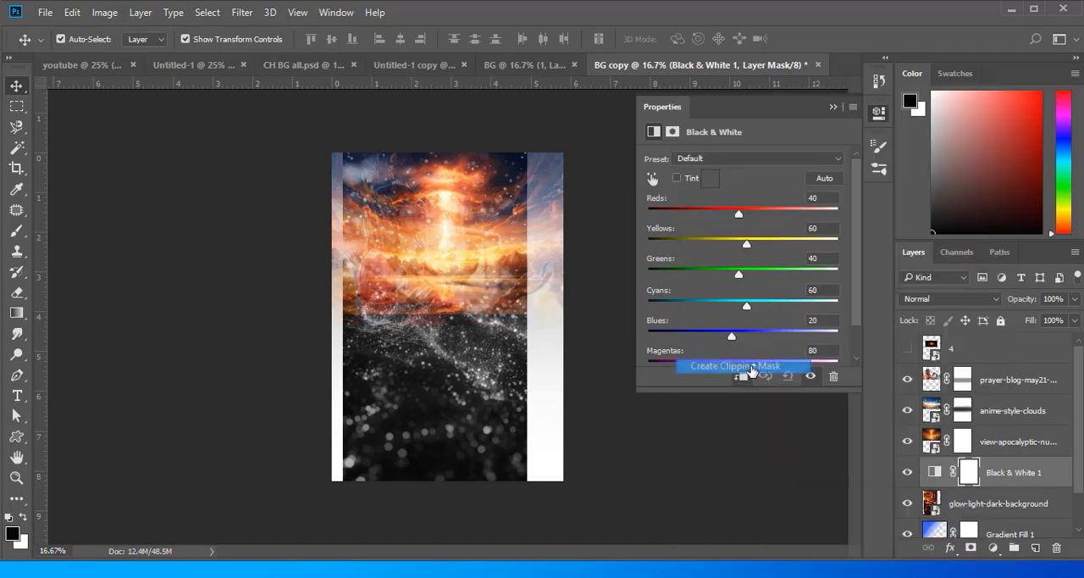
# - Set the glow-light-dark-background layer's blending mode to Soft Light
pyautogui.scroll(-1, 949, 477)
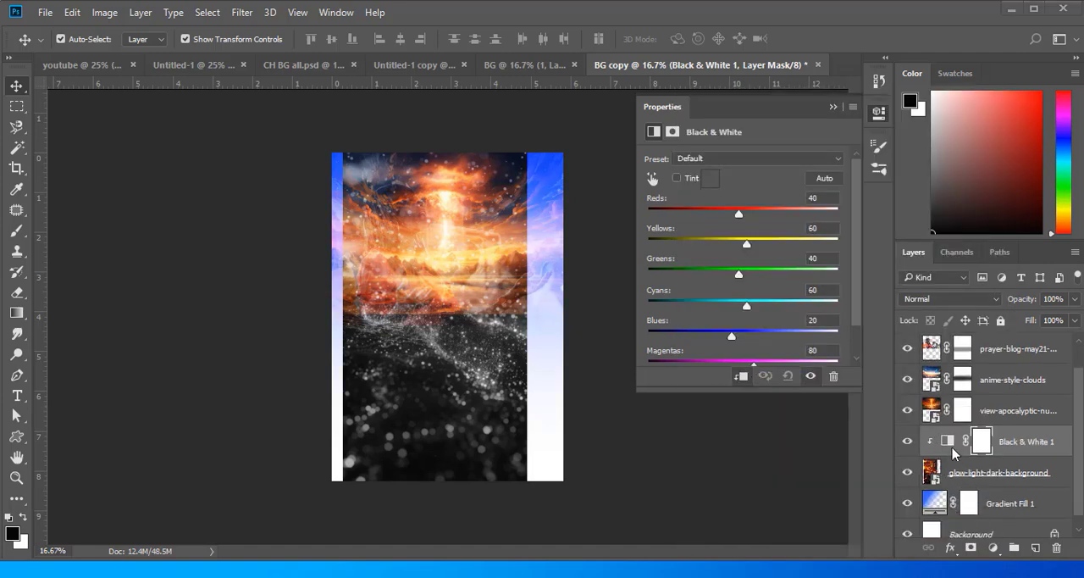
pyautogui.click(939, 472)
pyautogui.click(988, 299)
pyautogui.click(930, 161)
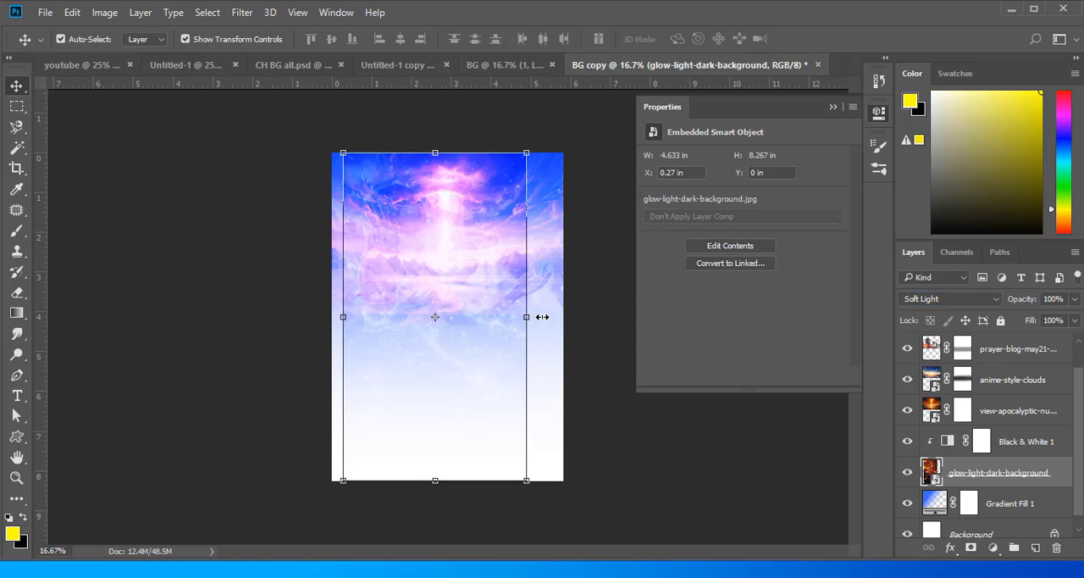
# - Stretch the glow-light-dark-background picture sideways to the full page width, about 5.83 in, and commit the transform
pyautogui.moveTo(529, 316); pyautogui.dragTo(563, 316)
pyautogui.moveTo(345, 316); pyautogui.dragTo(333, 316)
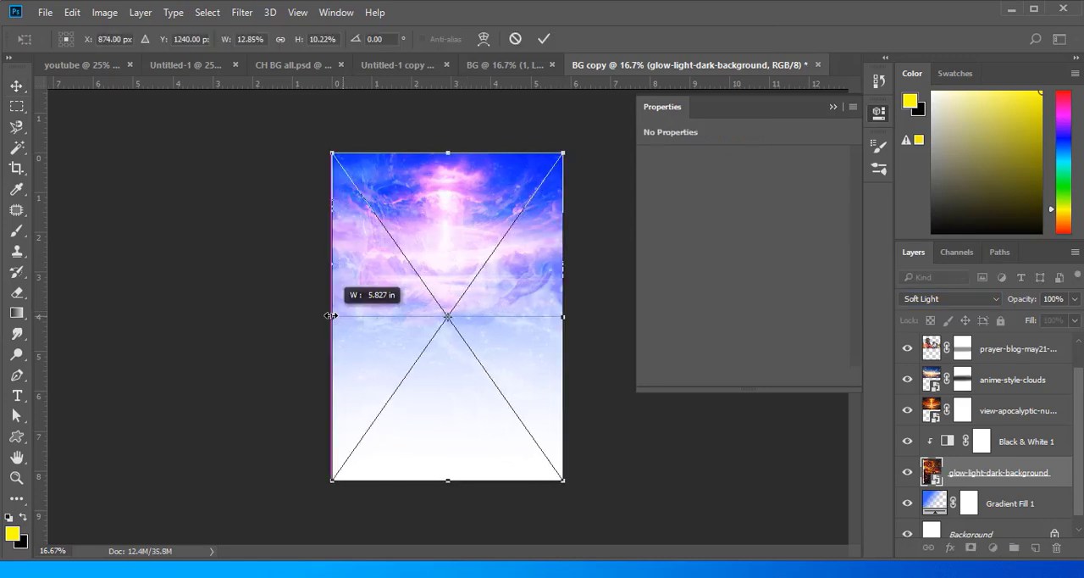
pyautogui.click(544, 39)
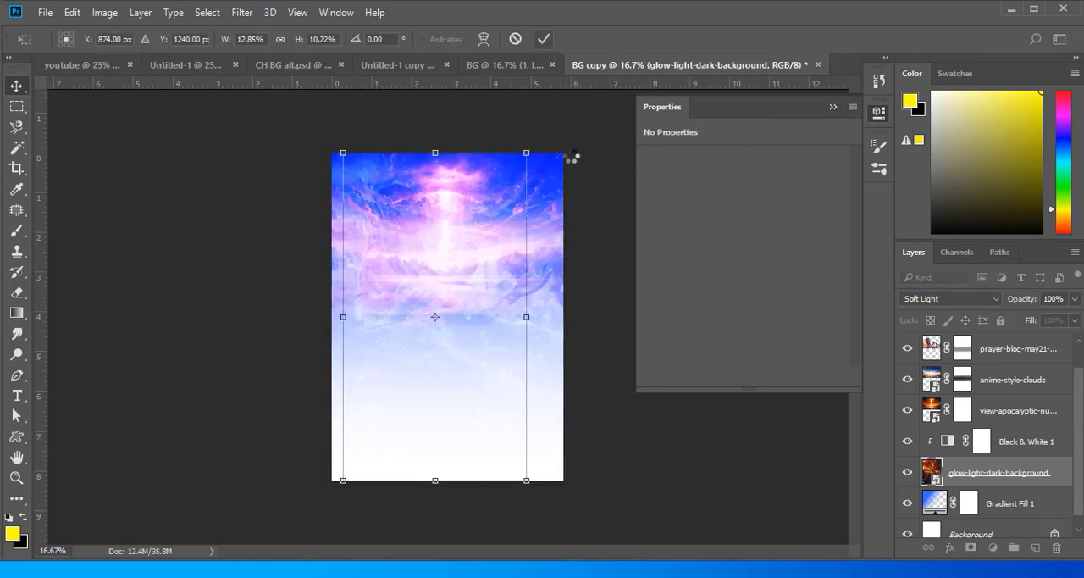
# - Add a layer mask to the glow-light-dark-background layer and paint black over the picture's top and below its middle to soften the particles
pyautogui.click(971, 547)
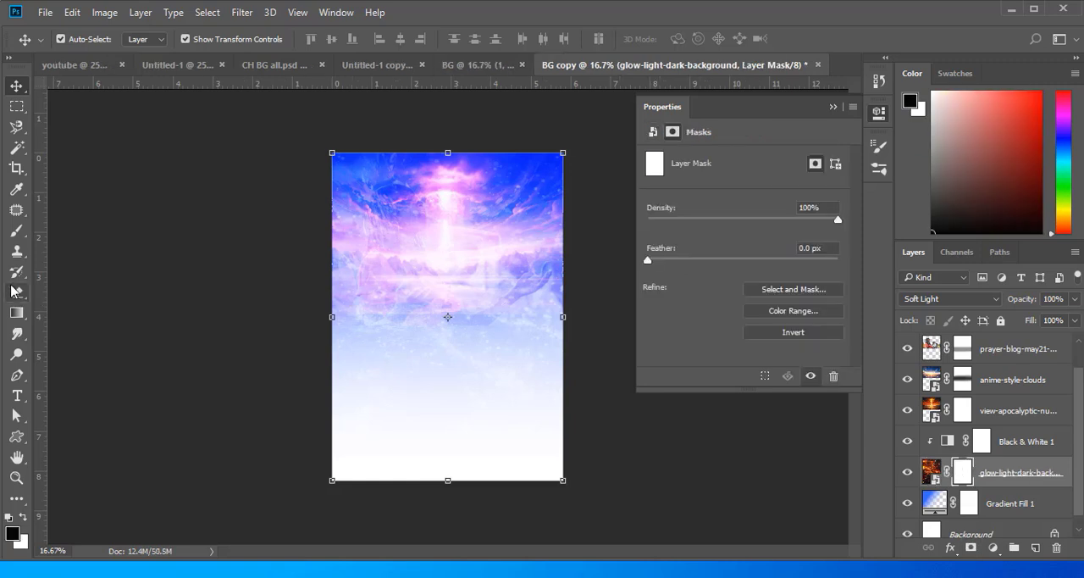
pyautogui.click(16, 230)
pyautogui.moveTo(327, 181)
pyautogui.mouseDown()
pyautogui.moveTo(421, 194)
pyautogui.moveTo(555, 180)
pyautogui.moveTo(567, 182)
pyautogui.moveTo(397, 183)
pyautogui.moveTo(526, 200)
pyautogui.moveTo(528, 183)
pyautogui.moveTo(567, 231)
pyautogui.moveTo(509, 225)
pyautogui.moveTo(513, 197)
pyautogui.moveTo(548, 191)
pyautogui.moveTo(522, 175)
pyautogui.moveTo(270, 182)
pyautogui.moveTo(357, 205)
pyautogui.moveTo(310, 215)
pyautogui.mouseUp()
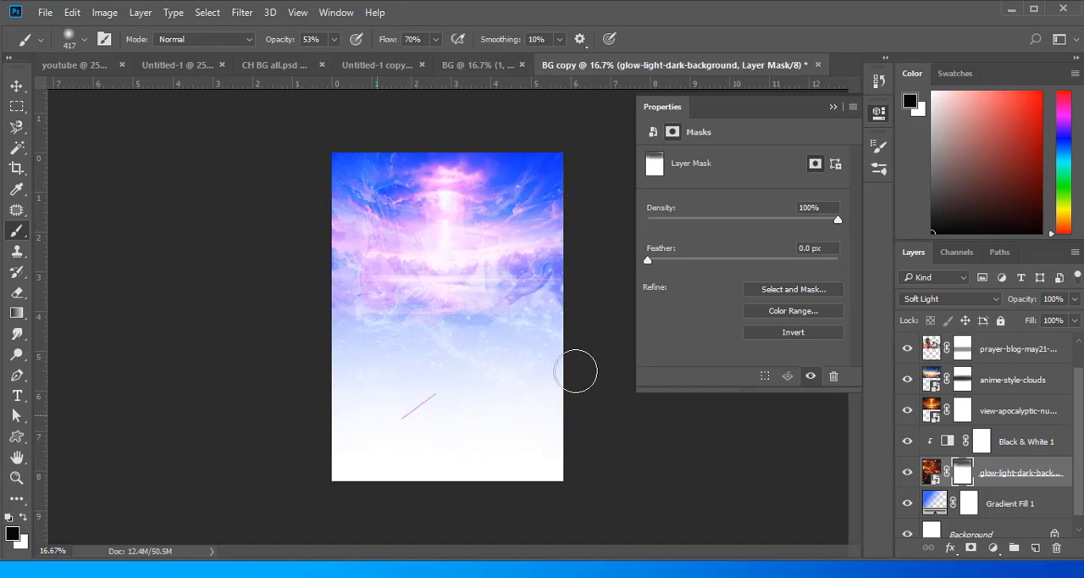
pyautogui.moveTo(589, 348)
pyautogui.mouseDown()
pyautogui.moveTo(232, 341)
pyautogui.moveTo(431, 367)
pyautogui.moveTo(386, 368)
pyautogui.moveTo(587, 364)
pyautogui.moveTo(307, 375)
pyautogui.mouseUp()
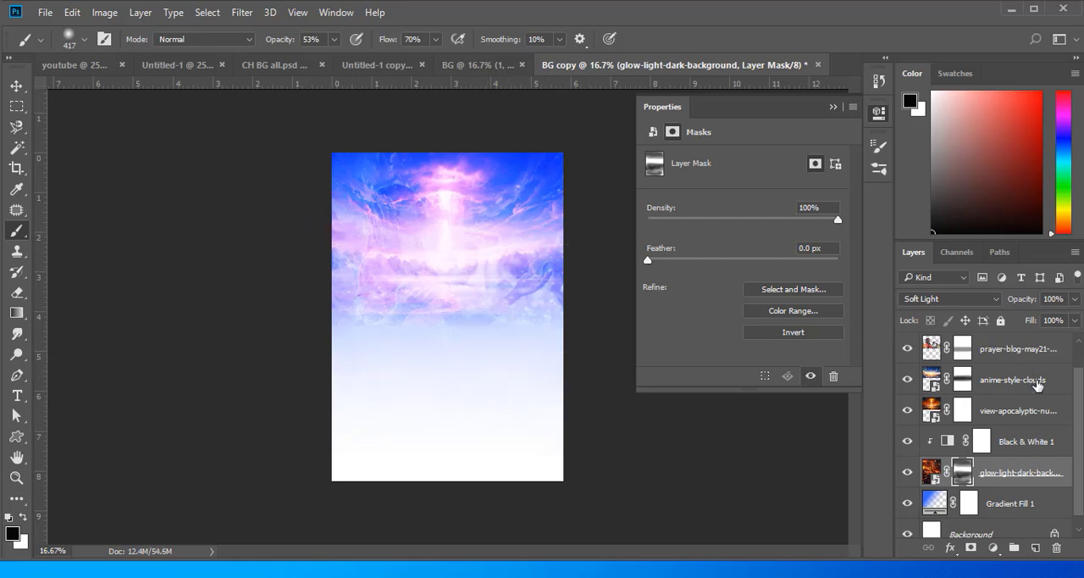
# - Show layer 4 and place its flare picture at about X 1.49 in, Y 1.13 in
pyautogui.scroll(1, 961, 406)
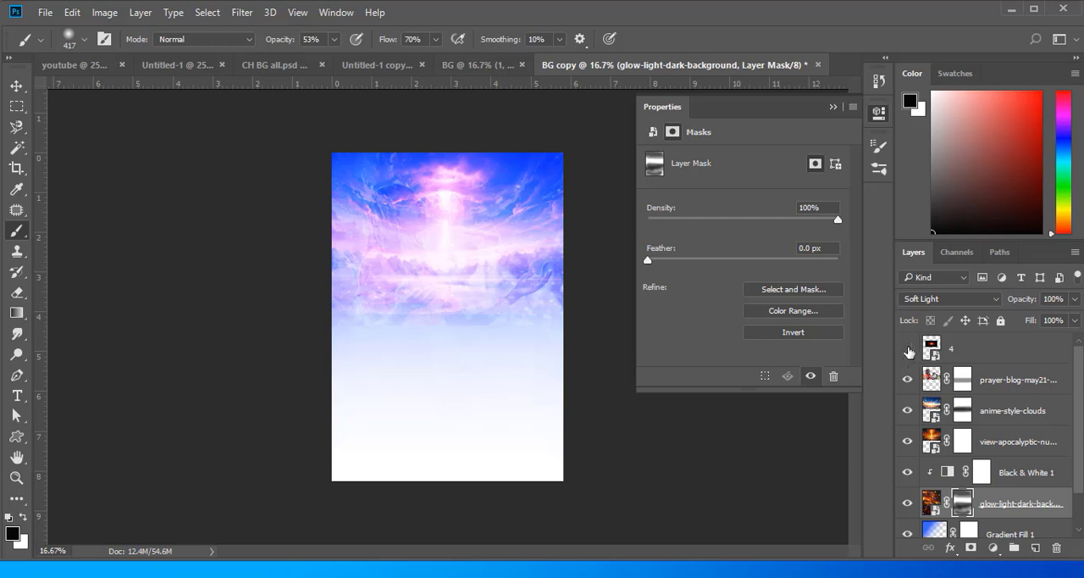
pyautogui.click(909, 351)
pyautogui.press('v')
pyautogui.moveTo(444, 254)
pyautogui.mouseDown()
pyautogui.moveTo(477, 251)
pyautogui.moveTo(469, 234)
pyautogui.mouseUp()
# - Set layer 4's blending mode to Screen after trying Soft Light, and move the flare to about X 2.54 in, Y 1.81 in
pyautogui.click(983, 299)
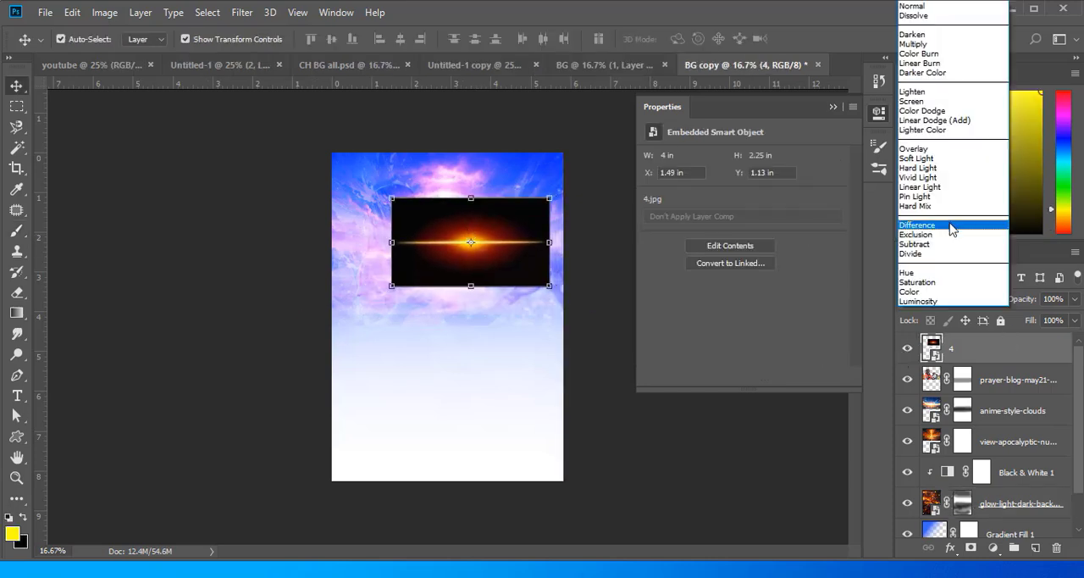
pyautogui.click(922, 159)
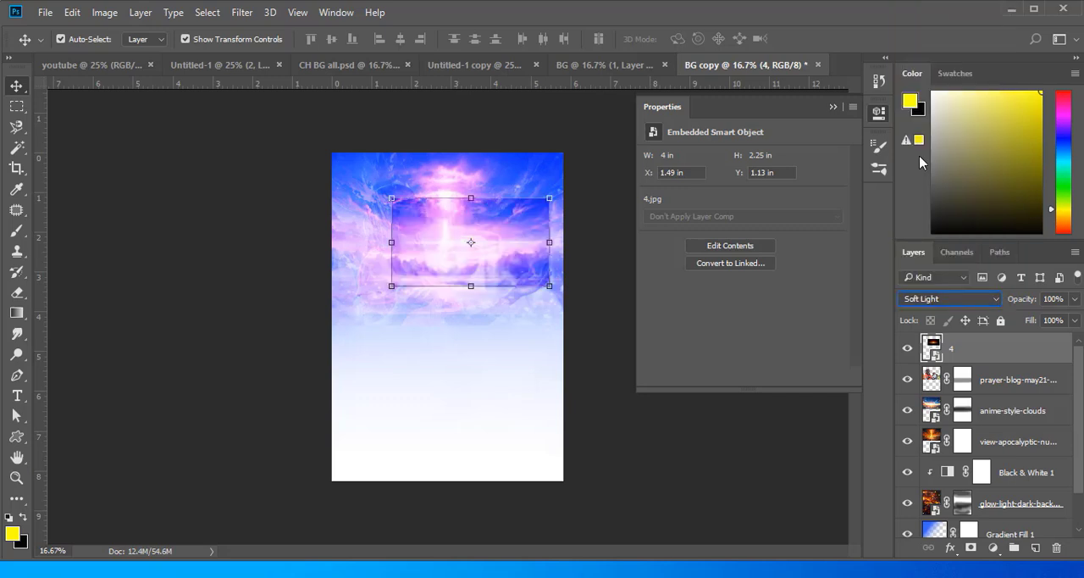
pyautogui.click(970, 300)
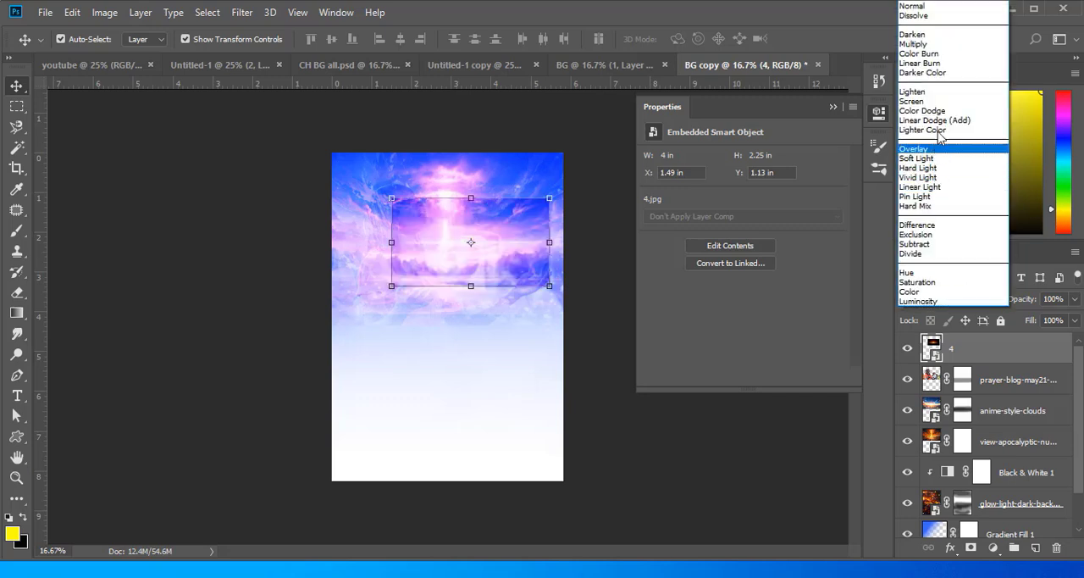
pyautogui.click(927, 103)
pyautogui.moveTo(495, 244); pyautogui.dragTo(537, 271)
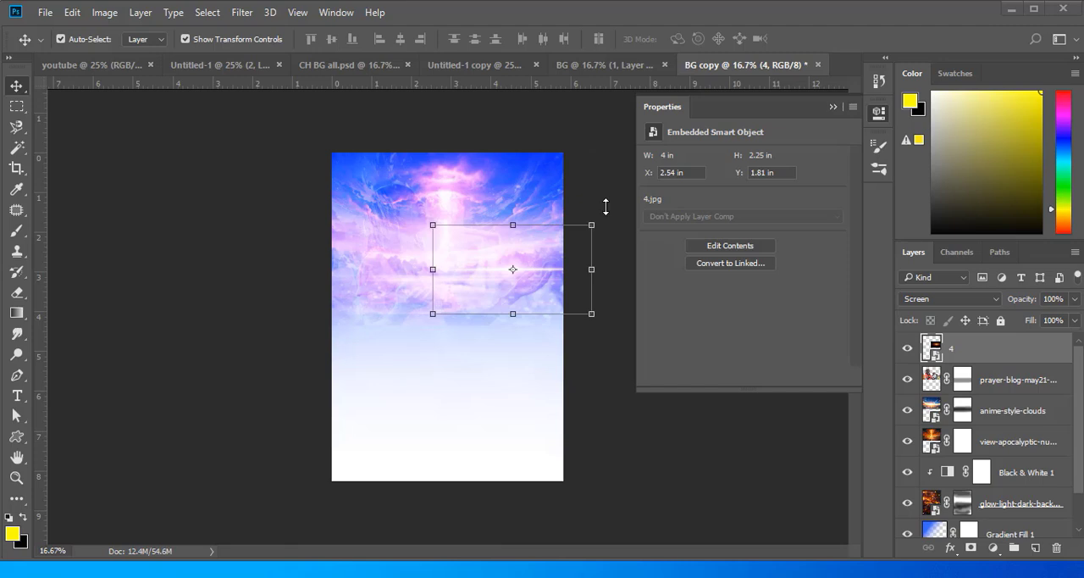
# - Add a layer mask to layer 4 and paint black around the flare to blend its edges, undoing the last stroke
pyautogui.click(971, 548)
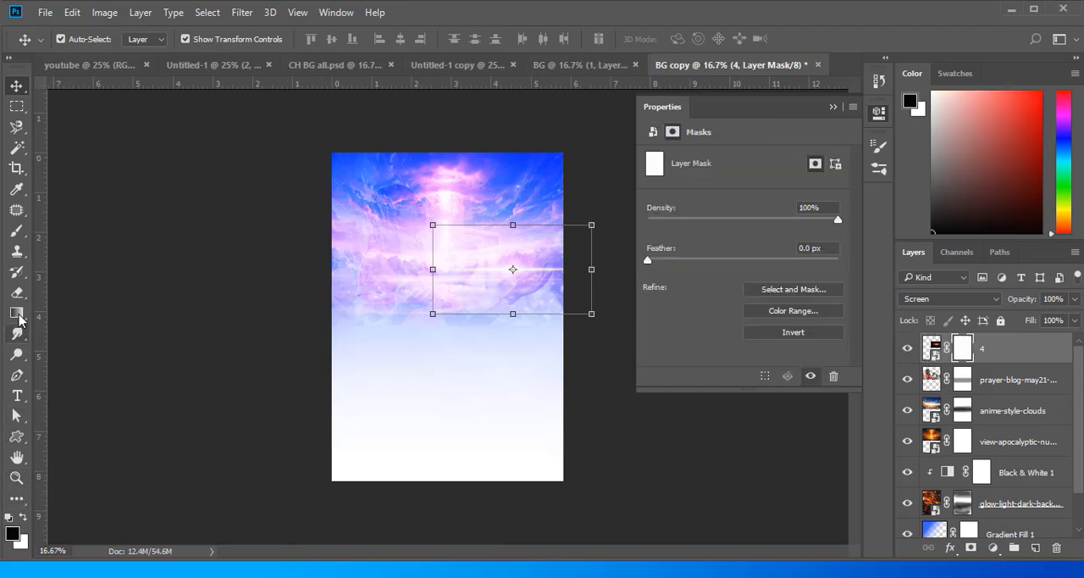
pyautogui.click(17, 233)
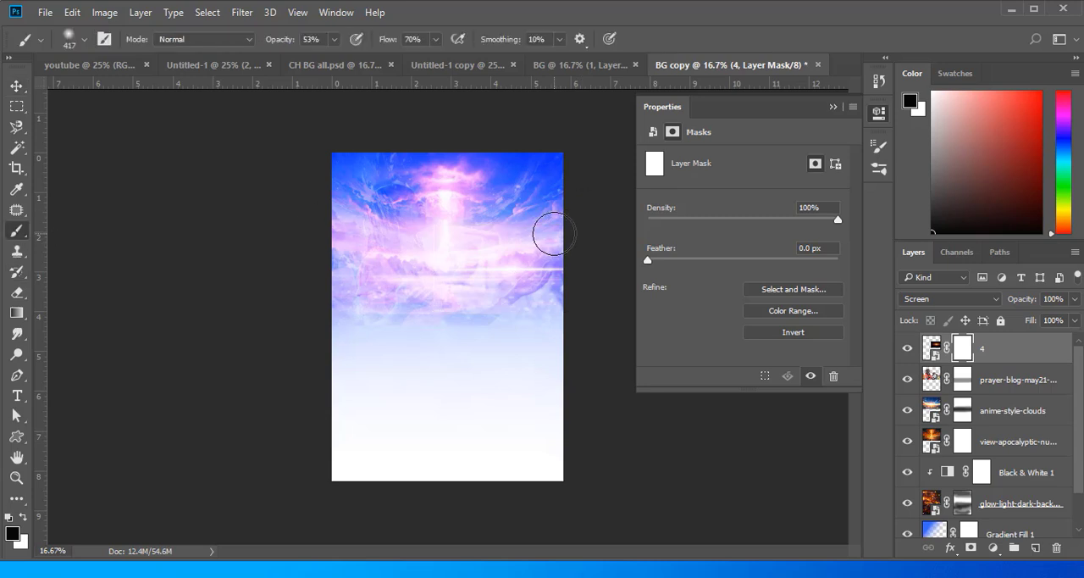
pyautogui.moveTo(401, 242)
pyautogui.mouseDown()
pyautogui.moveTo(451, 287)
pyautogui.moveTo(445, 300)
pyautogui.moveTo(561, 302)
pyautogui.moveTo(581, 296)
pyautogui.moveTo(577, 281)
pyautogui.moveTo(491, 294)
pyautogui.moveTo(596, 302)
pyautogui.moveTo(466, 309)
pyautogui.moveTo(420, 256)
pyautogui.moveTo(521, 299)
pyautogui.moveTo(253, 239)
pyautogui.mouseUp()
pyautogui.hotkey('ctrl', 'z')
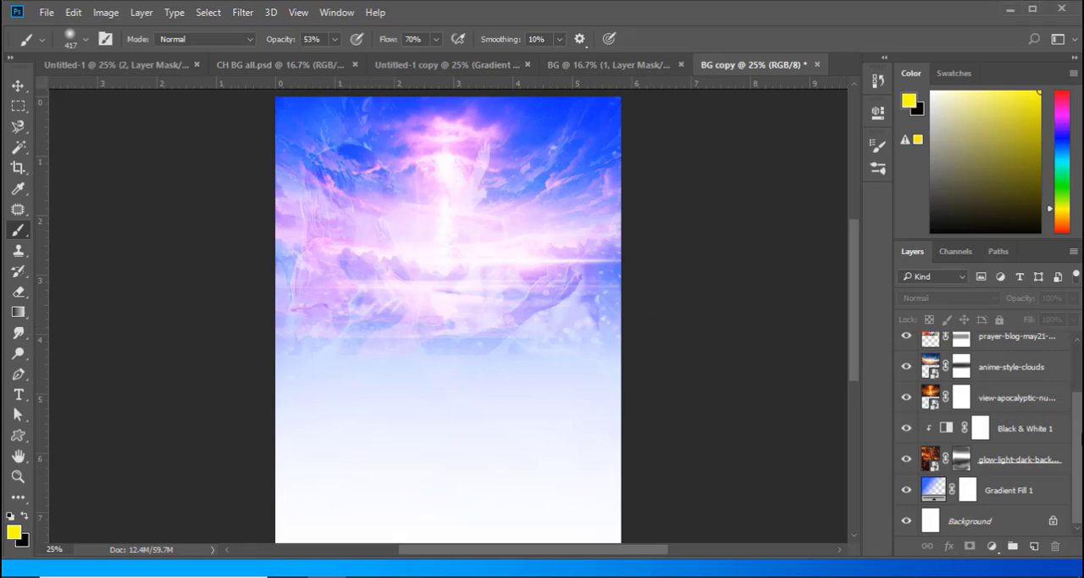
# - Move the view-apocalyptic-nuclear-bomb-explosion-mushroom picture about 0.9 in to the right, checking its effect by hiding and showing it
pyautogui.click(933, 400)
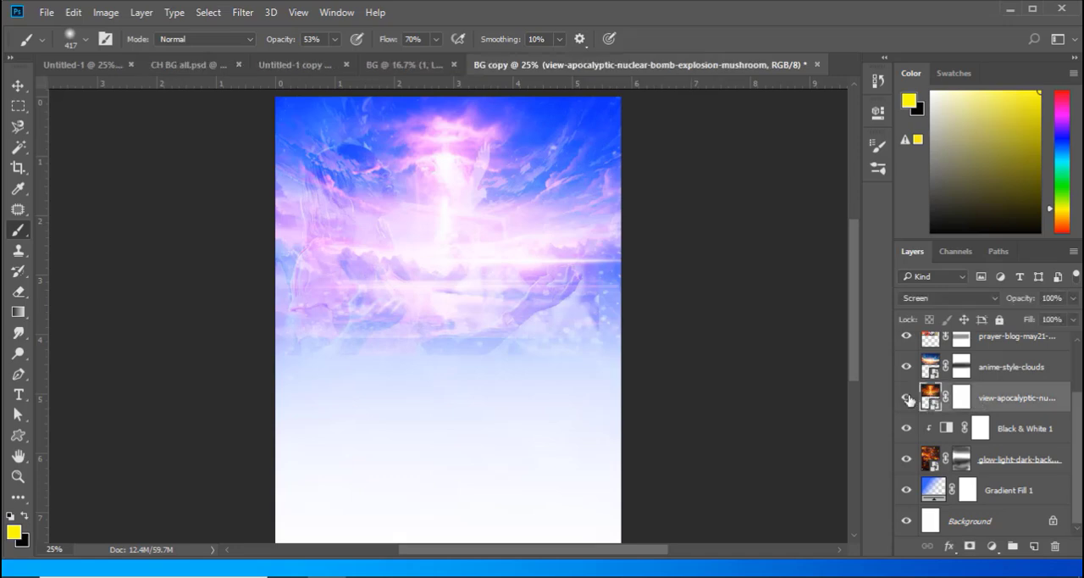
pyautogui.click(906, 399)
pyautogui.click(906, 399)
pyautogui.click(17, 85)
pyautogui.moveTo(233, 218); pyautogui.dragTo(318, 215)
pyautogui.click(702, 39)
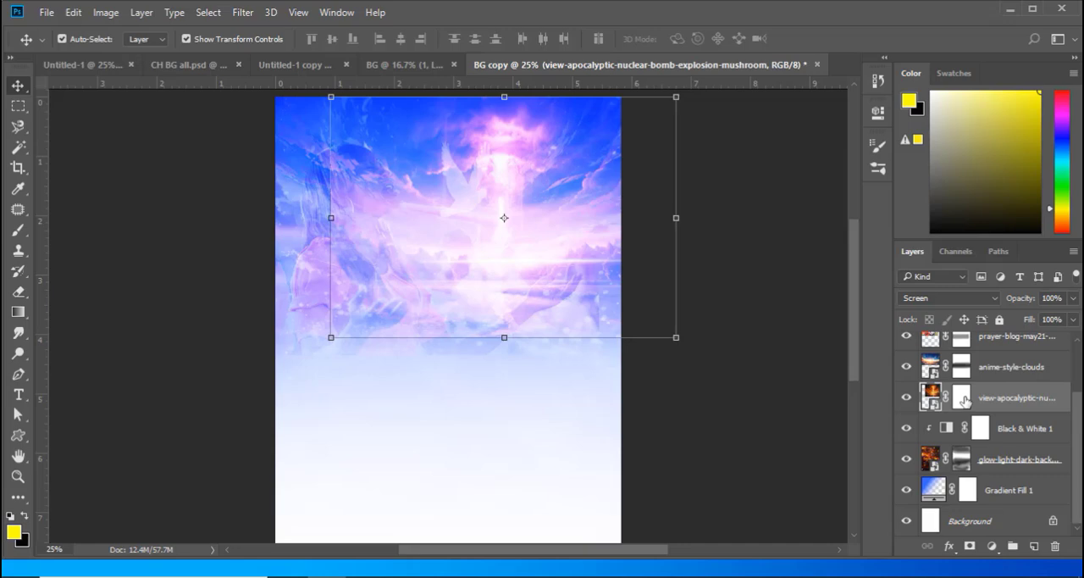
# - Paint black down the left part of the view-apocalyptic-nuclear-bomb-explosion-mushroom layer mask to fade that picture over the praying woman
pyautogui.click(962, 397)
pyautogui.click(22, 232)
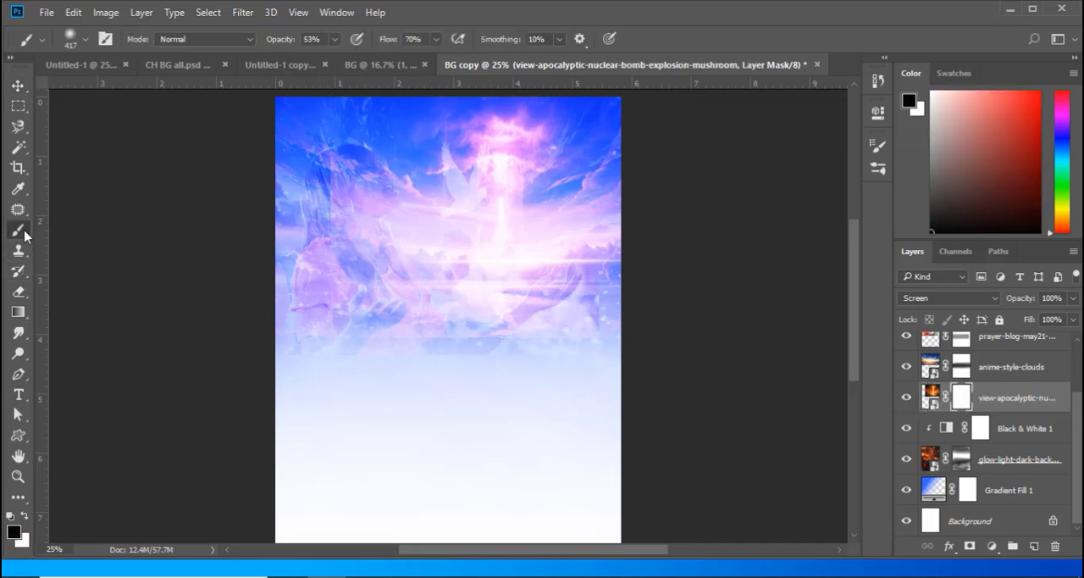
pyautogui.moveTo(328, 140)
pyautogui.mouseDown()
pyautogui.moveTo(319, 330)
pyautogui.moveTo(334, 106)
pyautogui.moveTo(326, 242)
pyautogui.moveTo(326, 125)
pyautogui.moveTo(297, 337)
pyautogui.moveTo(352, 323)
pyautogui.moveTo(359, 96)
pyautogui.moveTo(342, 248)
pyautogui.moveTo(306, 306)
pyautogui.moveTo(360, 182)
pyautogui.moveTo(354, 399)
pyautogui.moveTo(372, 125)
pyautogui.moveTo(280, 238)
pyautogui.moveTo(317, 358)
pyautogui.mouseUp()
# - Move the anime-style-clouds picture about 0.6 in to the right and paint black on its mask over the praying woman
pyautogui.click(931, 366)
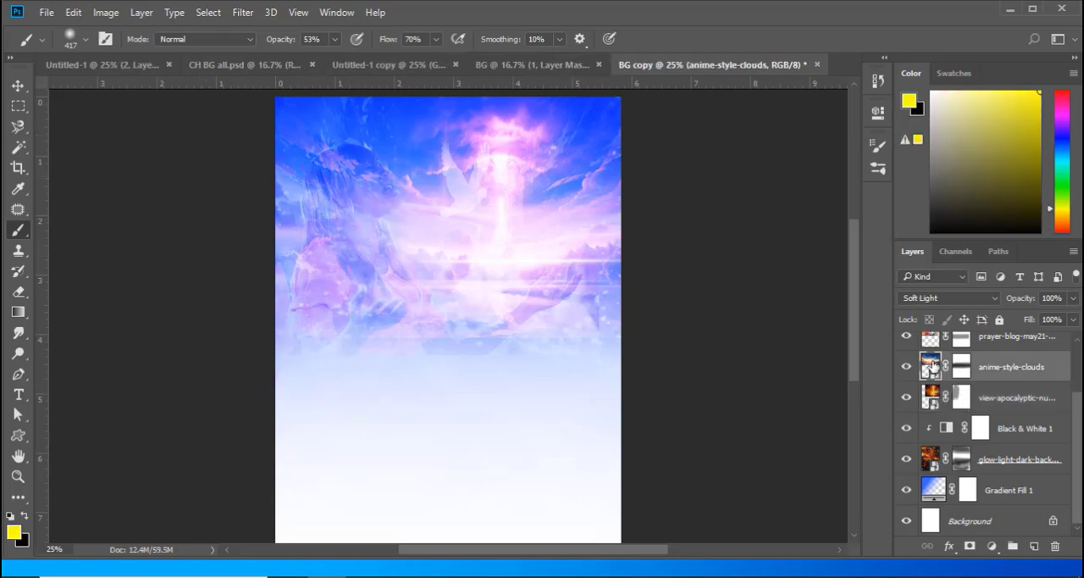
pyautogui.click(17, 86)
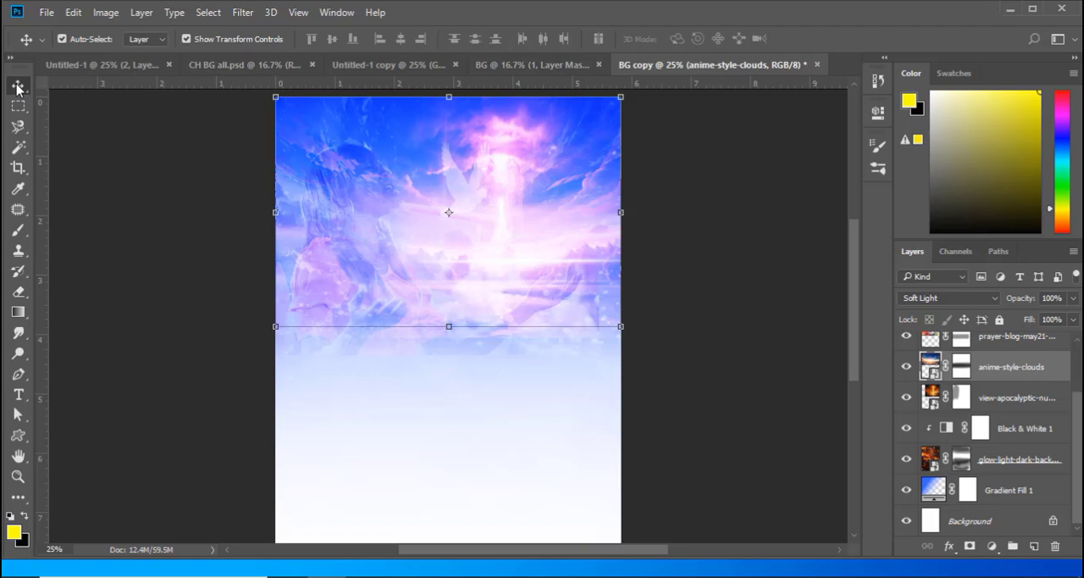
pyautogui.hotkey('shift', 'Right')
pyautogui.hotkey('shift', 'Right')
pyautogui.hotkey('shift', 'Right')
pyautogui.hotkey('shift', 'Right')
pyautogui.hotkey('shift', 'Right')
pyautogui.hotkey('shift', 'Right')
pyautogui.hotkey('shift', 'Right')
pyautogui.hotkey('shift', 'Right')
pyautogui.hotkey('shift', 'Right')
pyautogui.hotkey('shift', 'Right')
pyautogui.hotkey('shift', 'Right')
pyautogui.hotkey('shift', 'Right')
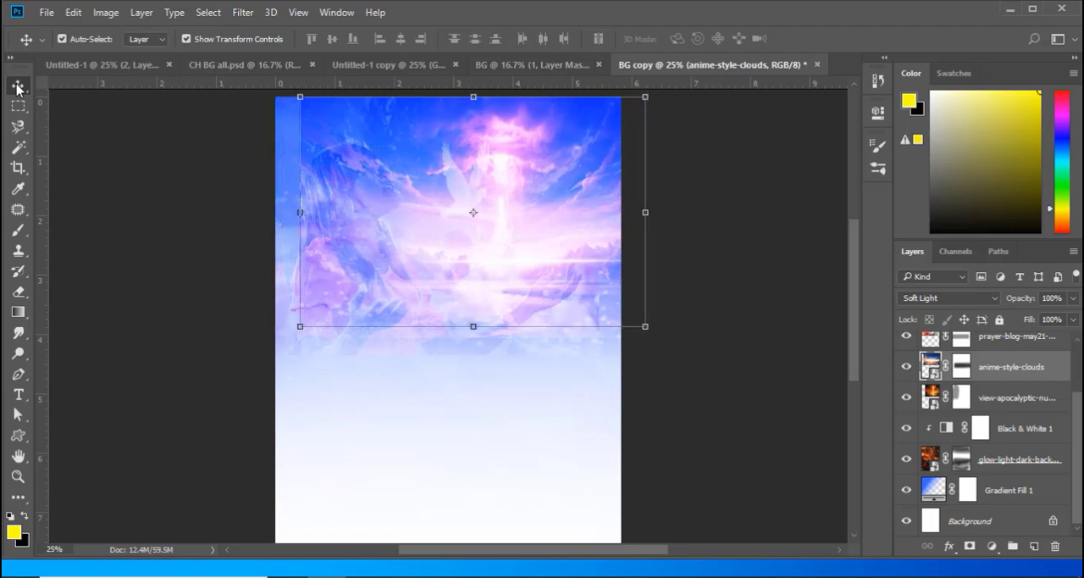
pyautogui.hotkey('shift', 'Right')
pyautogui.hotkey('shift', 'Right')
pyautogui.hotkey('shift', 'Right')
pyautogui.hotkey('shift', 'Right')
pyautogui.hotkey('shift', 'Right')
pyautogui.hotkey('shift', 'Right')
pyautogui.click(962, 370)
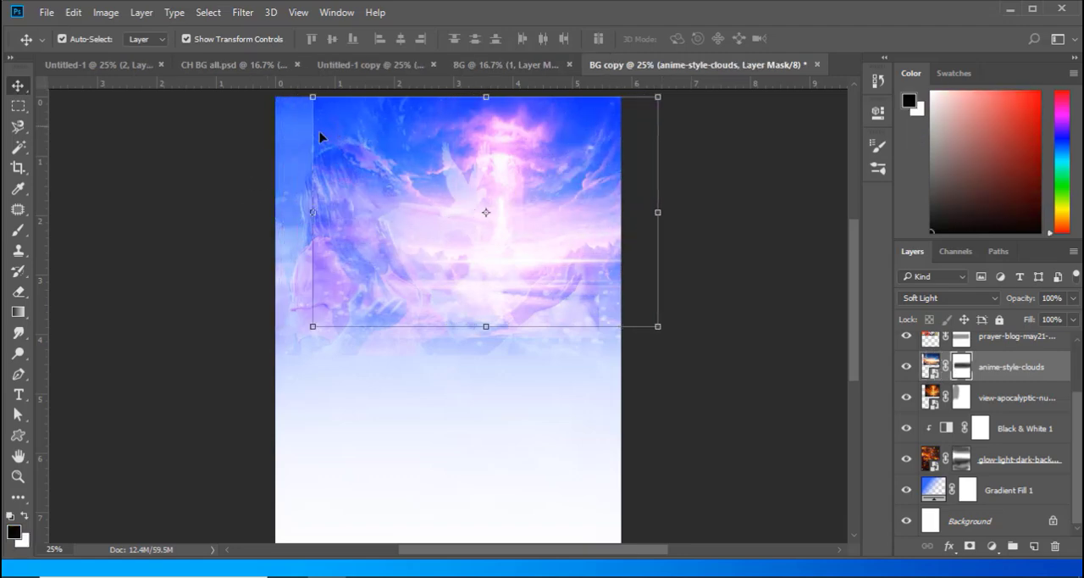
pyautogui.press('b')
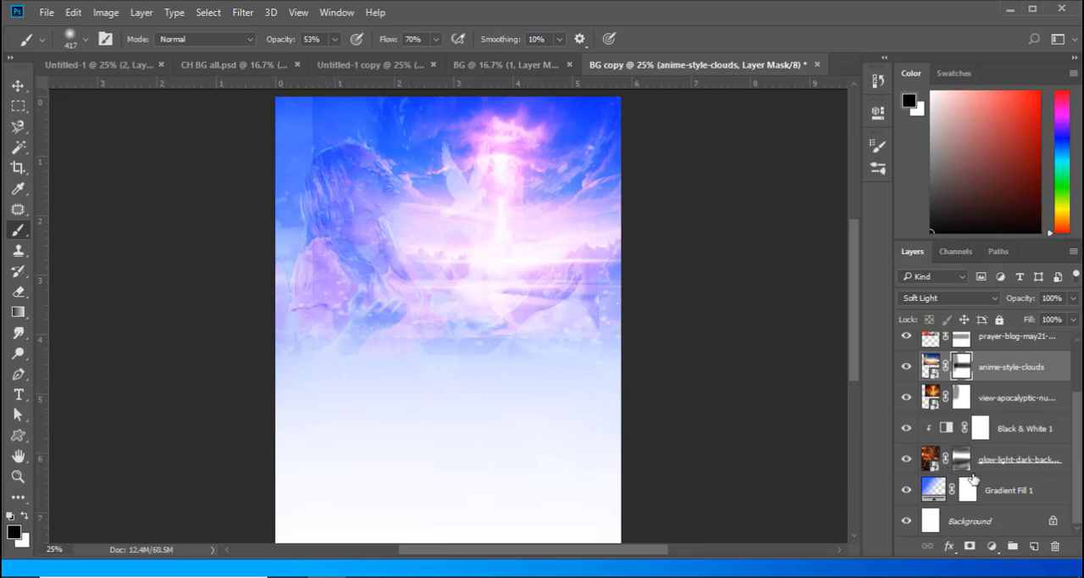
# - Paint black on the glow-light-dark-background layer mask over the praying woman to clear the particle texture from her
pyautogui.click(929, 457)
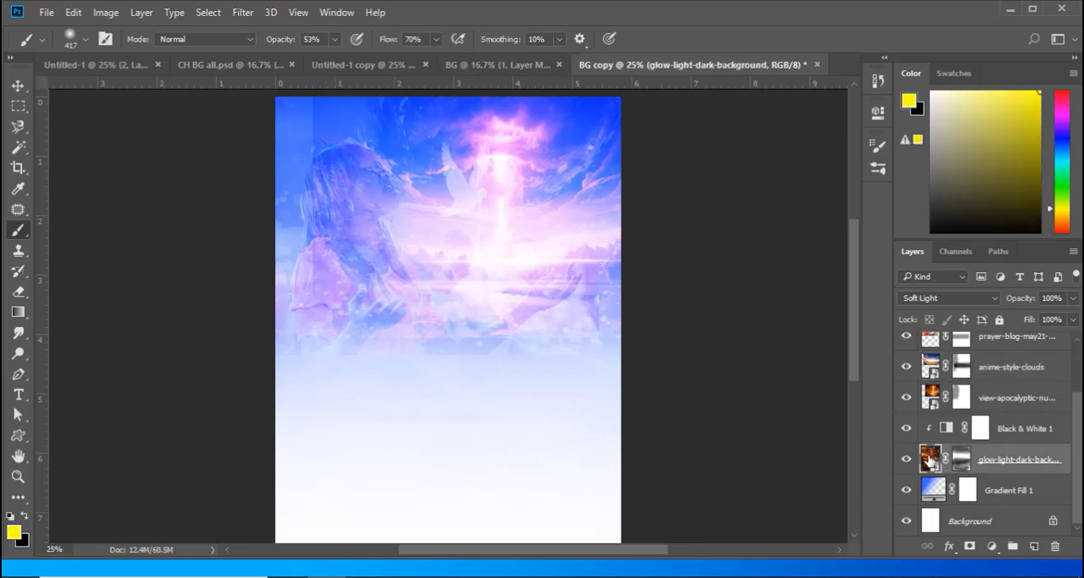
pyautogui.click(960, 459)
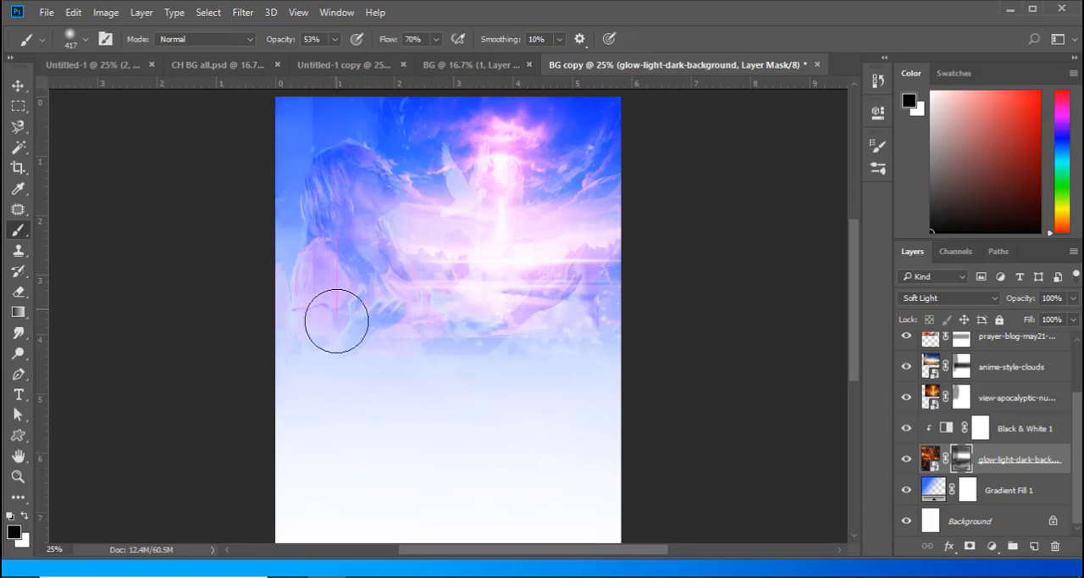
# - Paint black on the anime-style-clouds layer mask down the picture's left edge and along its lower part to hide the hard edges
pyautogui.scroll(2, 1077, 414)
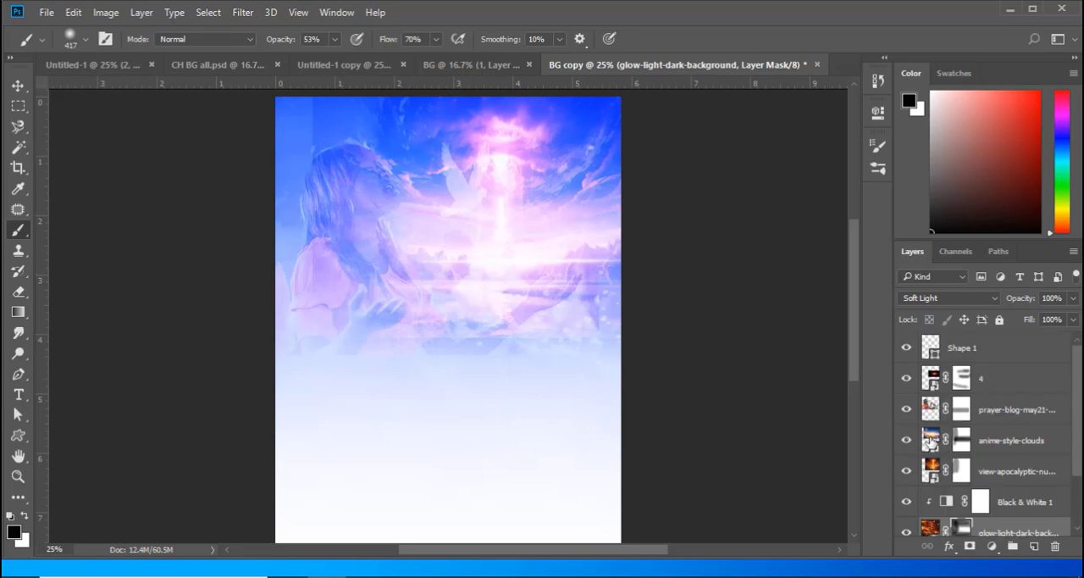
pyautogui.click(930, 439)
pyautogui.press('v')
pyautogui.click(961, 440)
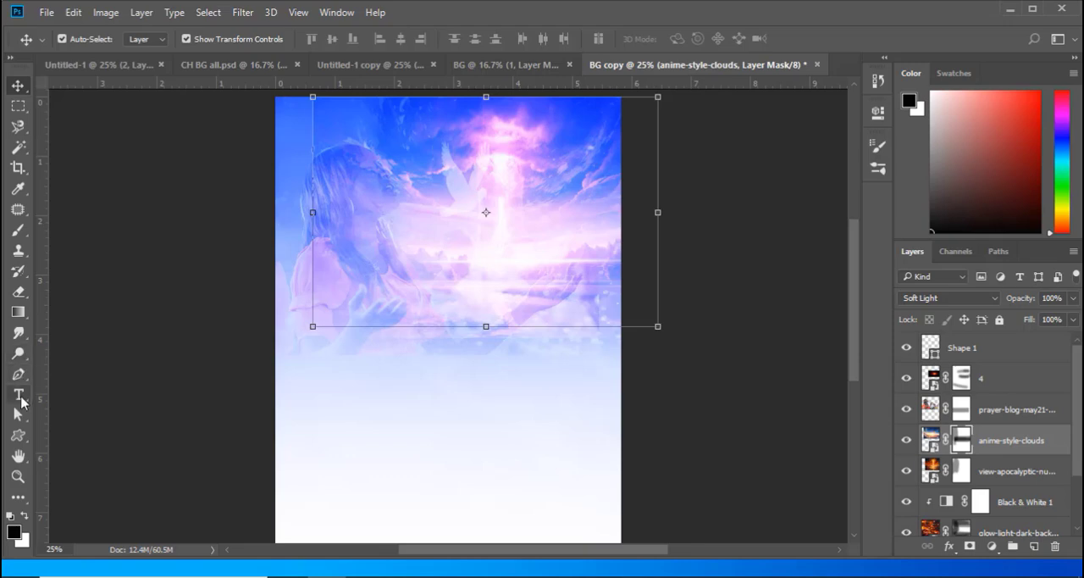
pyautogui.click(18, 230)
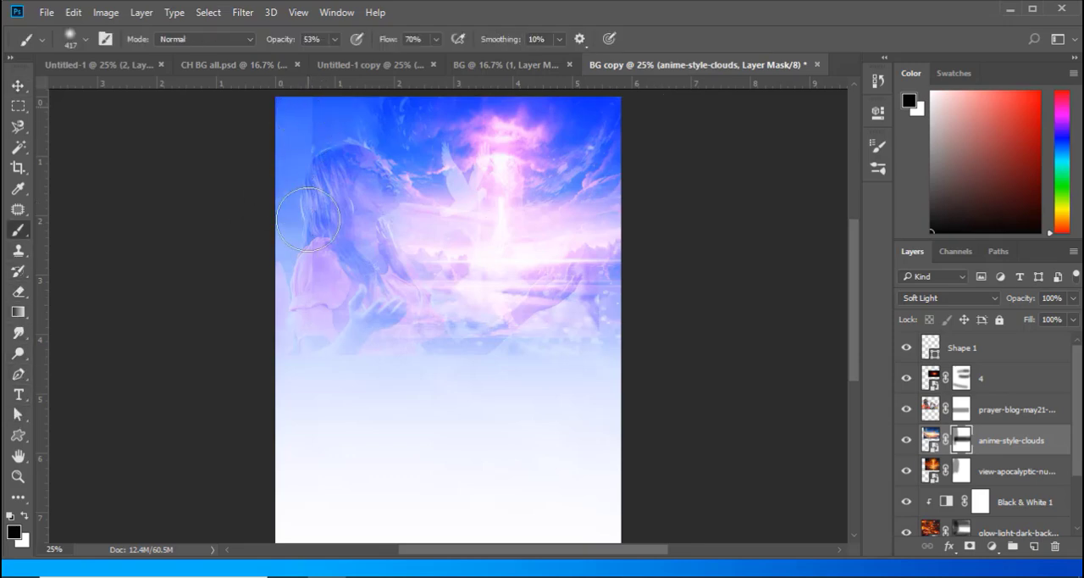
pyautogui.moveTo(320, 93)
pyautogui.mouseDown()
pyautogui.moveTo(286, 281)
pyautogui.moveTo(319, 117)
pyautogui.moveTo(300, 259)
pyautogui.moveTo(313, 215)
pyautogui.moveTo(308, 110)
pyautogui.moveTo(317, 202)
pyautogui.moveTo(302, 277)
pyautogui.moveTo(316, 97)
pyautogui.moveTo(327, 375)
pyautogui.moveTo(336, 390)
pyautogui.moveTo(467, 358)
pyautogui.moveTo(551, 361)
pyautogui.moveTo(444, 358)
pyautogui.mouseUp()
pyautogui.press('v')
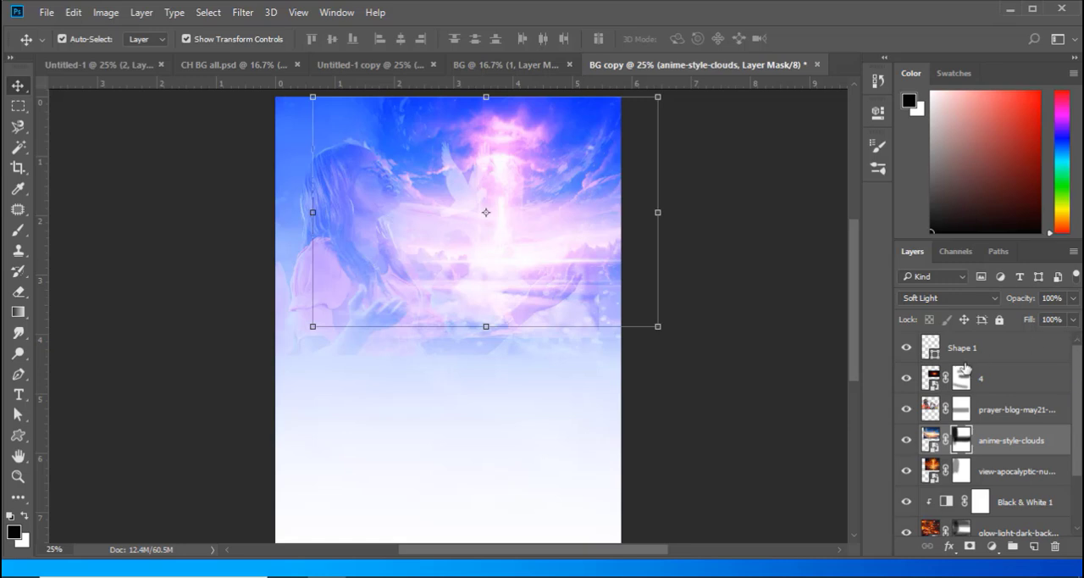
# - Shift the prayer-blog-may21-main_800 picture about 0.3 in to the left
pyautogui.click(930, 409)
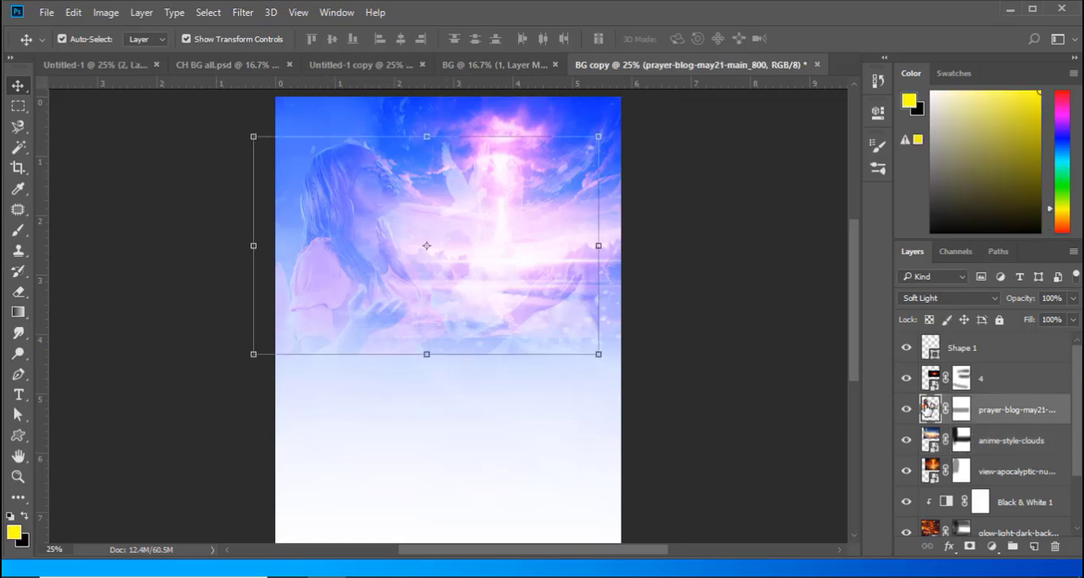
pyautogui.hotkey('shift', 'Left')
pyautogui.hotkey('shift', 'Left')
pyautogui.hotkey('shift', 'Left')
pyautogui.hotkey('shift', 'Left')
pyautogui.hotkey('shift', 'Left')
pyautogui.hotkey('shift', 'Left')
pyautogui.hotkey('shift', 'Left')
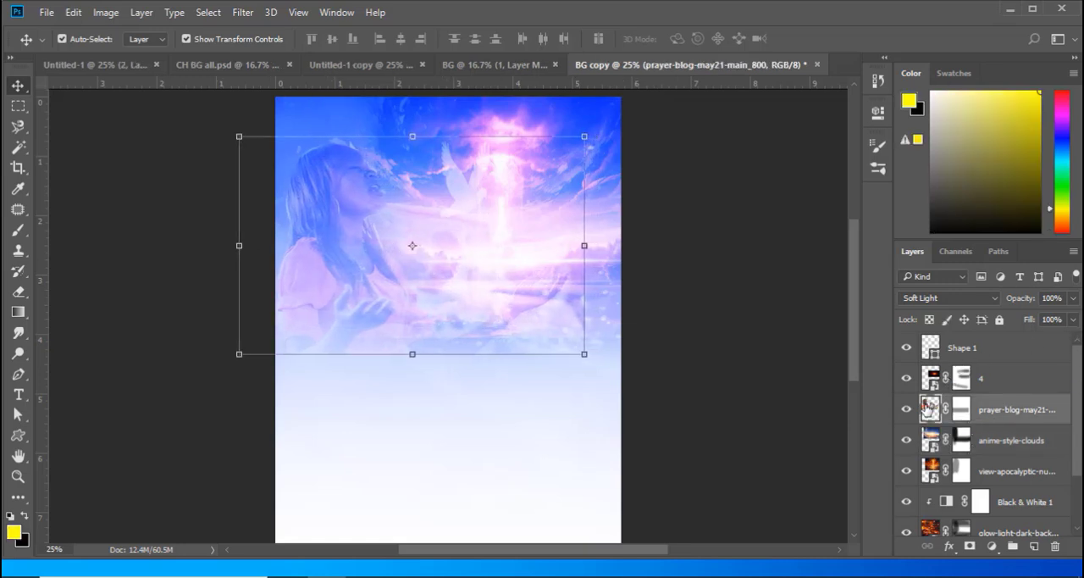
pyautogui.hotkey('shift', 'Left')
# - Move the white dove shape right onto the pink light column and nudge layer 4's flare slightly down and right
pyautogui.click(476, 202)
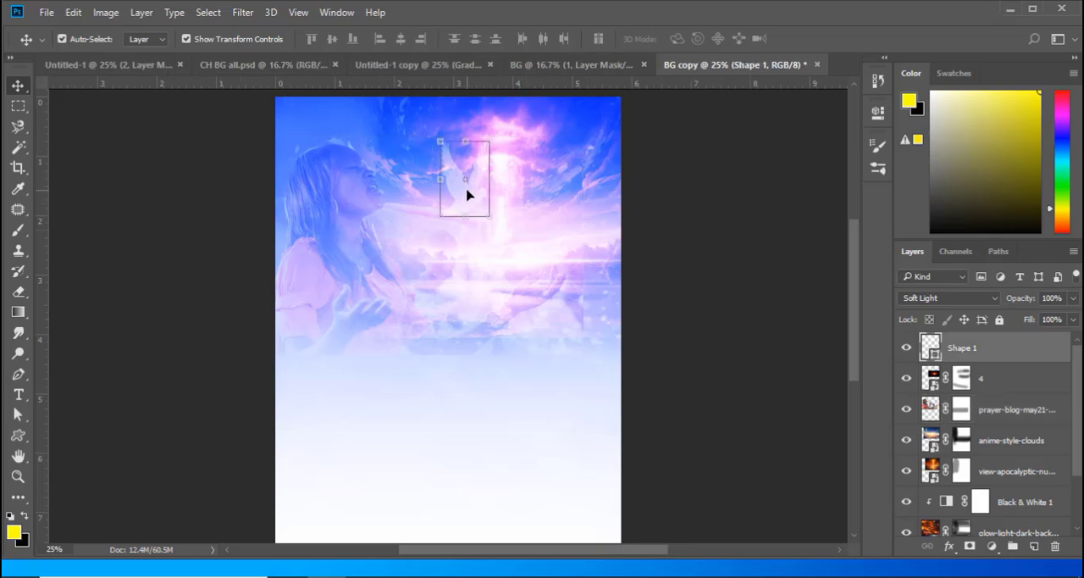
pyautogui.moveTo(461, 193); pyautogui.dragTo(492, 199)
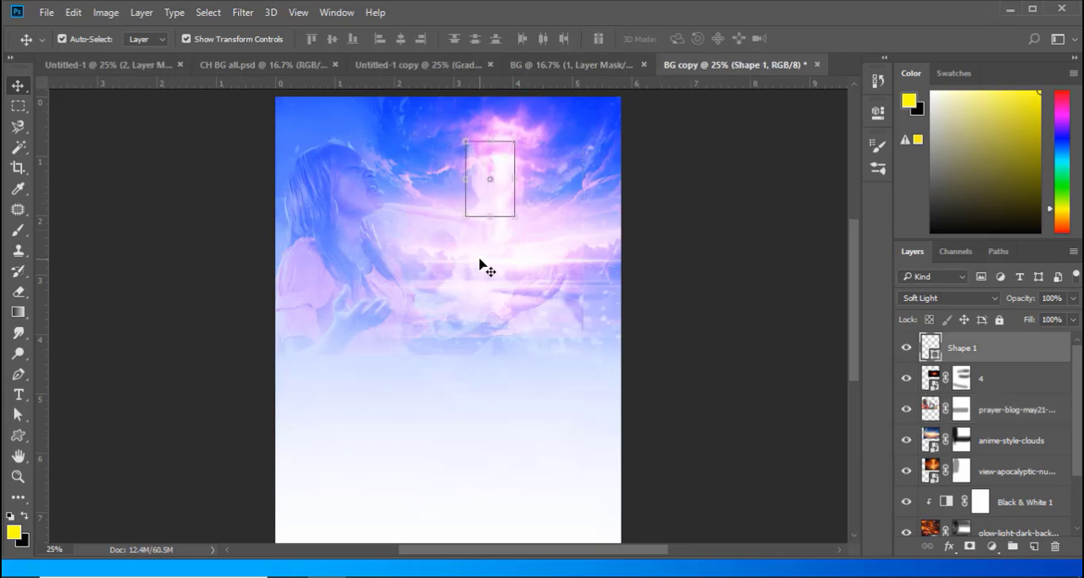
pyautogui.click(480, 266)
pyautogui.moveTo(480, 266)
pyautogui.mouseDown()
pyautogui.moveTo(496, 262)
pyautogui.moveTo(485, 271)
pyautogui.mouseUp()
# - Shift the anime-style-clouds picture slightly down and right, and centre the dove shape on the light column
pyautogui.click(493, 185)
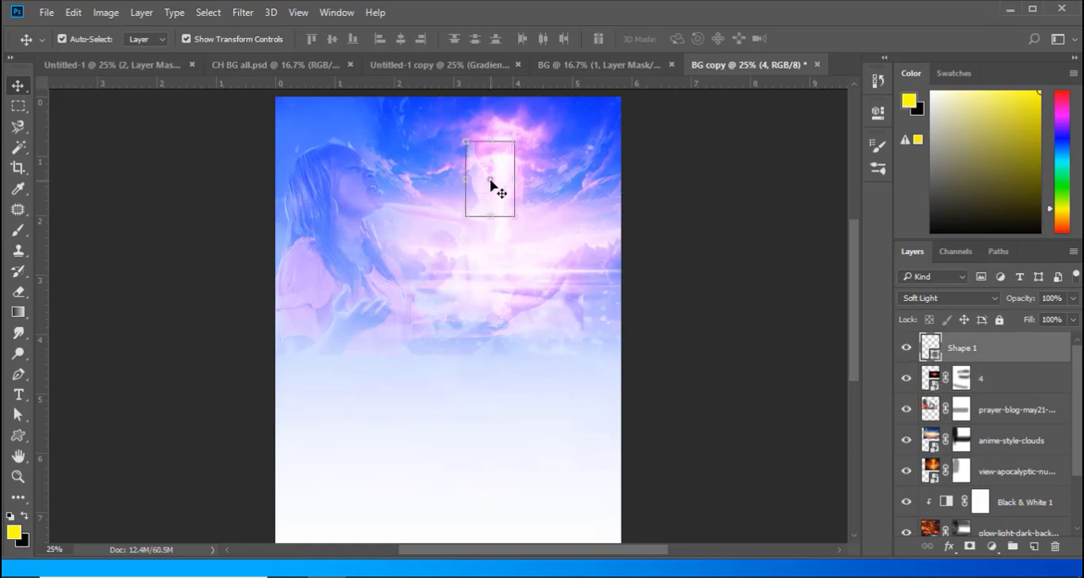
pyautogui.moveTo(541, 130); pyautogui.dragTo(552, 138)
pyautogui.click(511, 194)
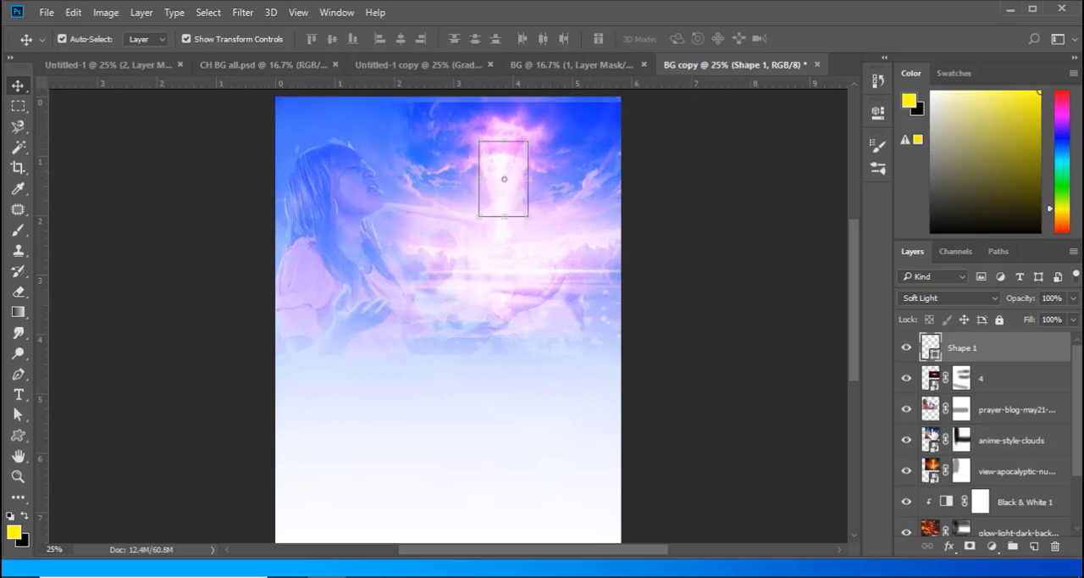
# - Hide the anime-style-clouds and prayer-blog-may21-main_800 layers and toggle glow-light-dark-background to find which picture has the visible edge
pyautogui.click(933, 435)
pyautogui.moveTo(906, 439); pyautogui.dragTo(906, 410)
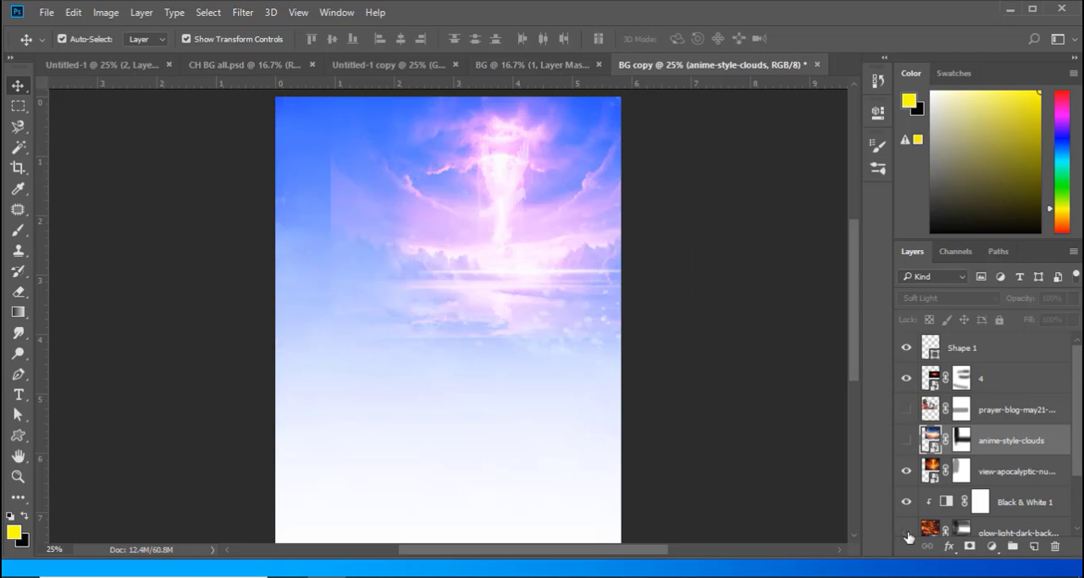
pyautogui.click(907, 531)
pyautogui.click(907, 531)
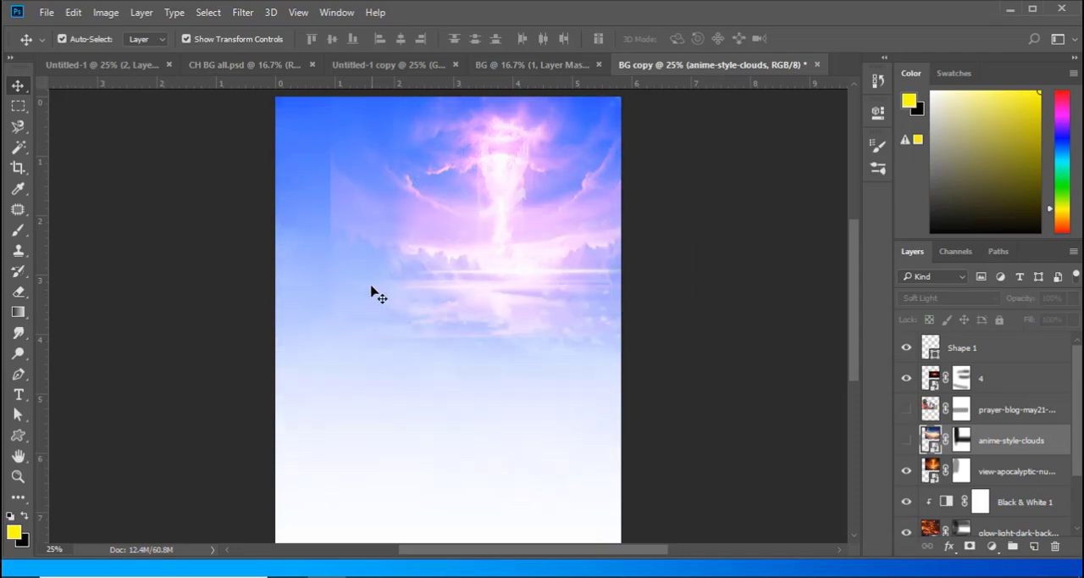
# - Paint black on the view-apocalyptic-nuclear-bomb-explosion-mushroom layer mask along the picture's left and lower edges to hide the hard border
pyautogui.click(343, 222)
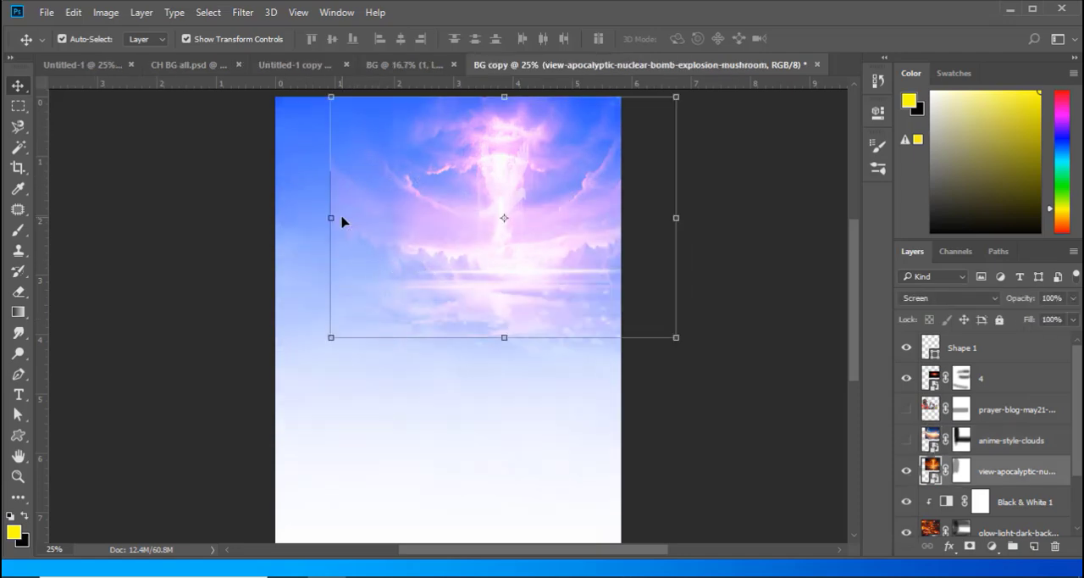
pyautogui.click(962, 472)
pyautogui.press('b')
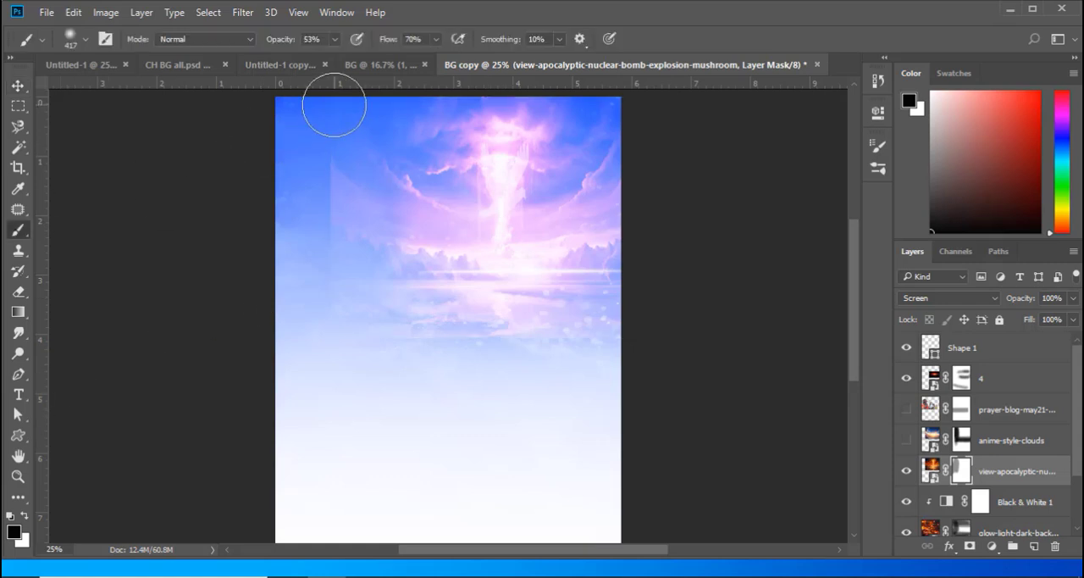
pyautogui.moveTo(337, 100)
pyautogui.mouseDown()
pyautogui.moveTo(334, 388)
pyautogui.moveTo(333, 84)
pyautogui.moveTo(323, 294)
pyautogui.moveTo(337, 114)
pyautogui.moveTo(328, 367)
pyautogui.moveTo(340, 67)
pyautogui.moveTo(340, 356)
pyautogui.moveTo(347, 156)
pyautogui.moveTo(328, 365)
pyautogui.moveTo(646, 336)
pyautogui.moveTo(324, 347)
pyautogui.moveTo(661, 329)
pyautogui.moveTo(343, 318)
pyautogui.moveTo(400, 343)
pyautogui.moveTo(593, 341)
pyautogui.mouseUp()
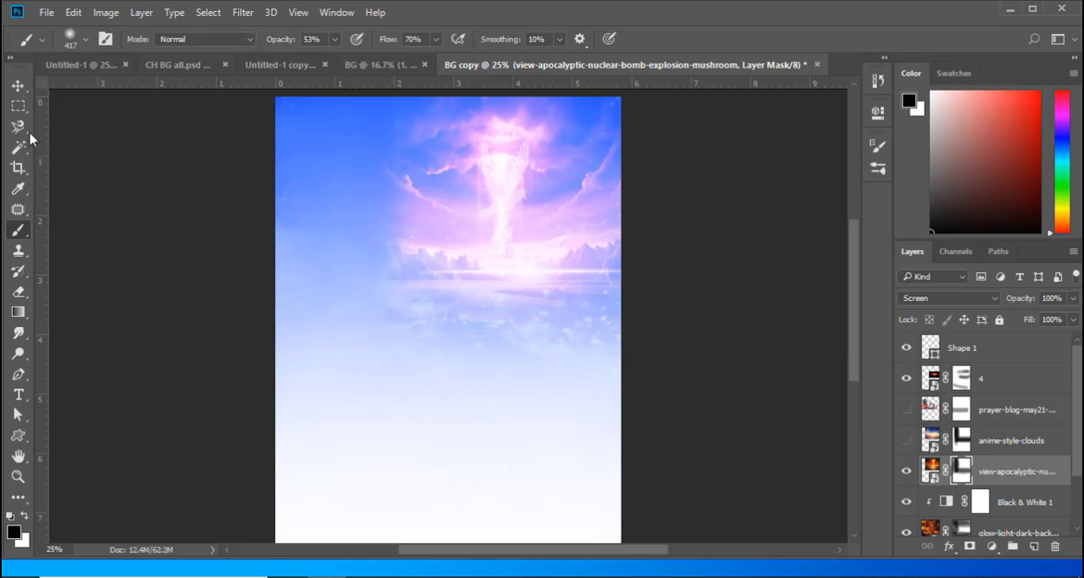
# - Show the prayer-blog-may21-main_800 layer and paint black on its mask to hide the picture remnants between the woman's face and the light column
pyautogui.click(17, 85)
pyautogui.click(906, 409)
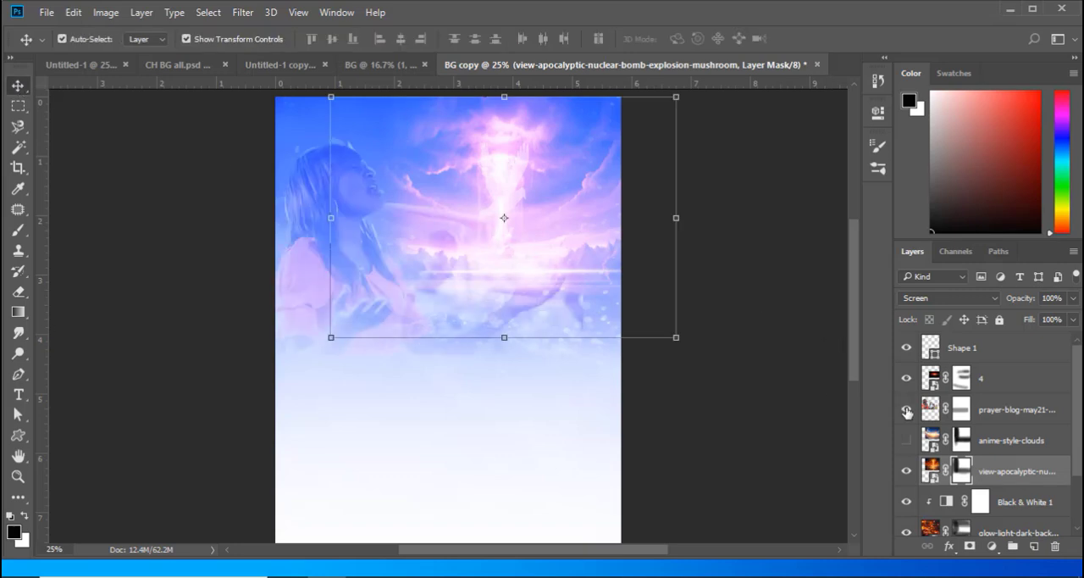
pyautogui.click(961, 409)
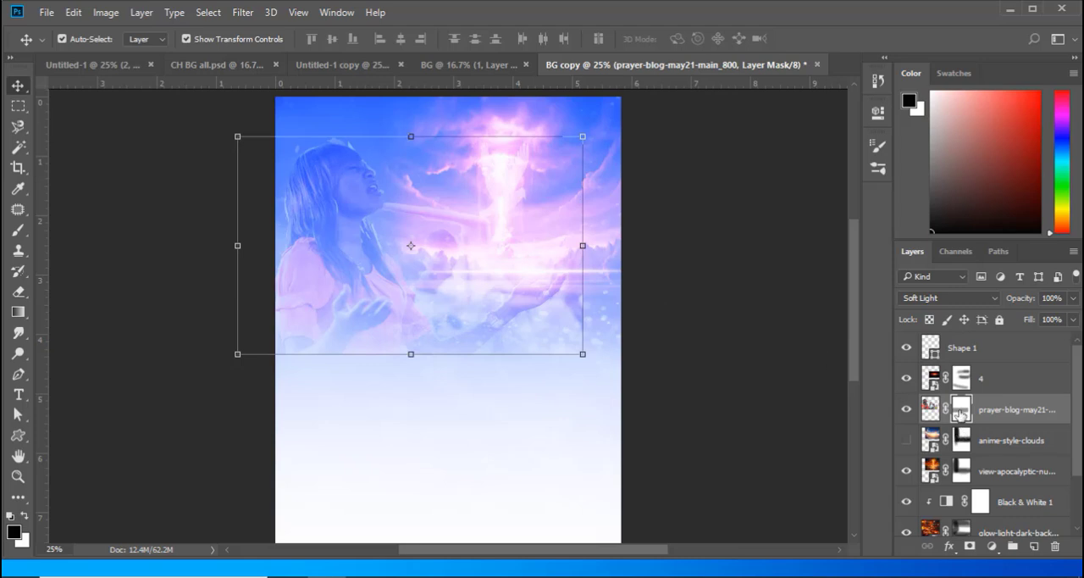
pyautogui.click(15, 230)
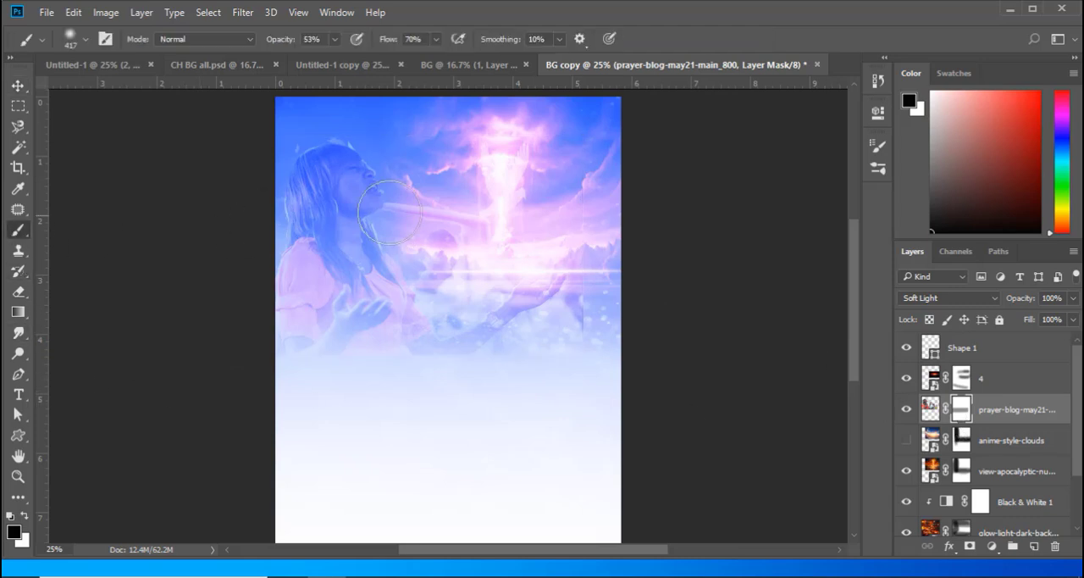
pyautogui.moveTo(434, 210); pyautogui.dragTo(415, 215)
pyautogui.click(340, 141)
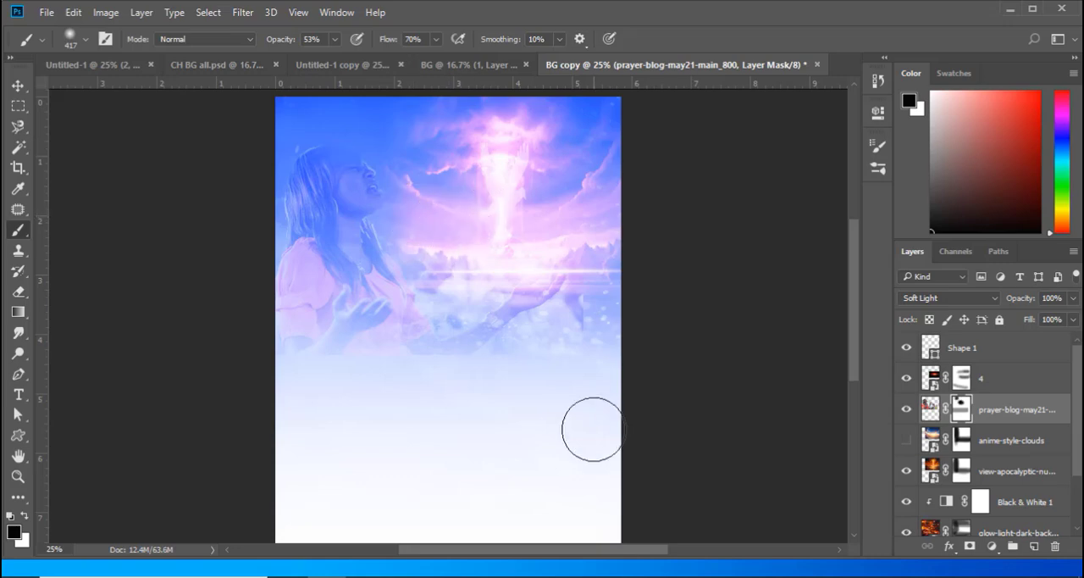
# - Show the anime-style-clouds layer and paint white on the prayer-blog-may21-main_800 mask to restore the woman's head and face
pyautogui.click(905, 440)
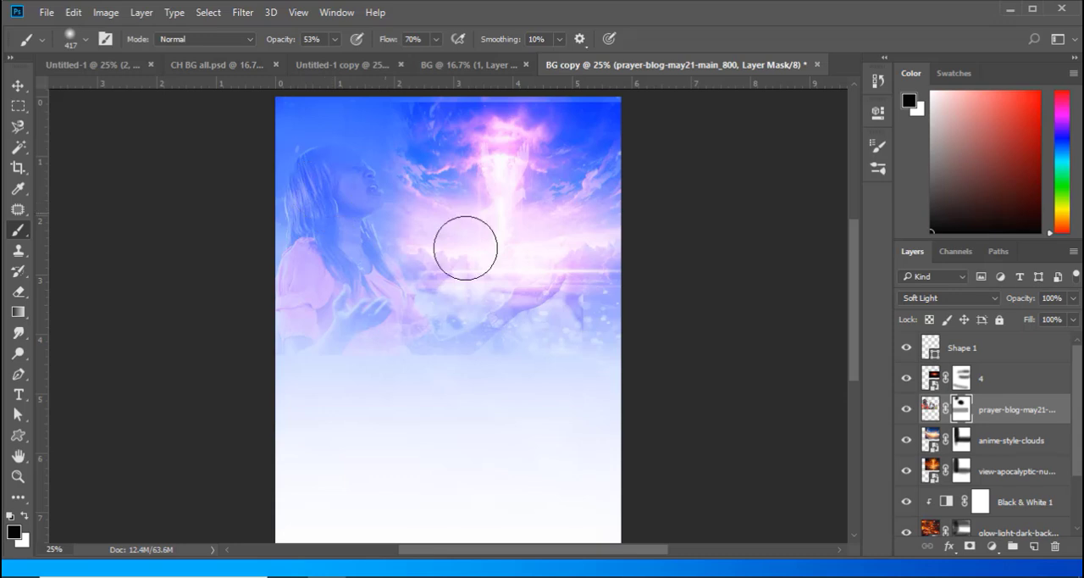
pyautogui.press('x')
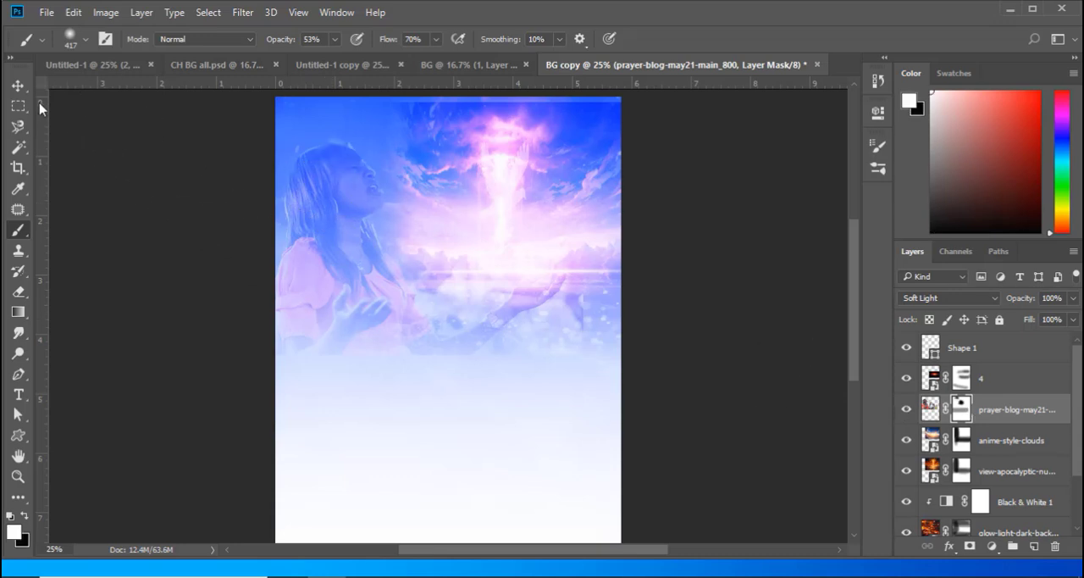
pyautogui.click(18, 86)
pyautogui.click(723, 288)
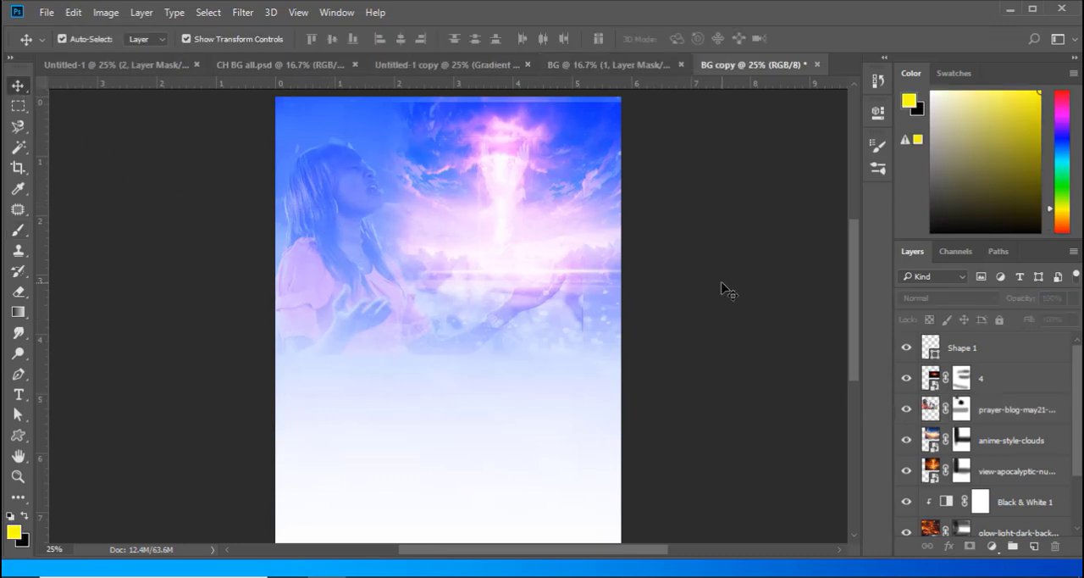
# - Shift the light column and dove shape slightly left, and mask the anime-style-clouds picture's hard upper edge
pyautogui.click(514, 191)
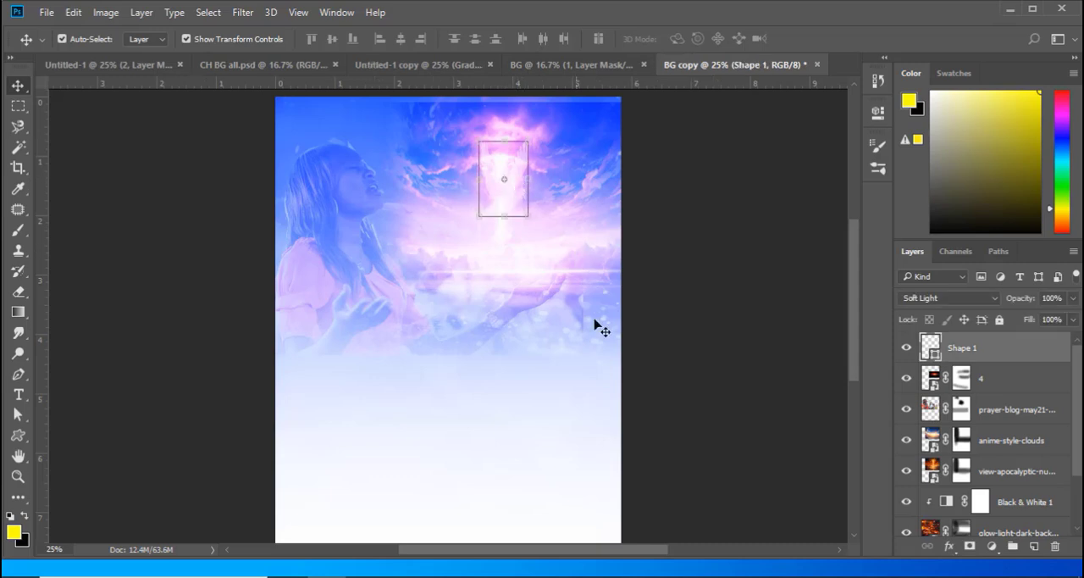
pyautogui.click(732, 340)
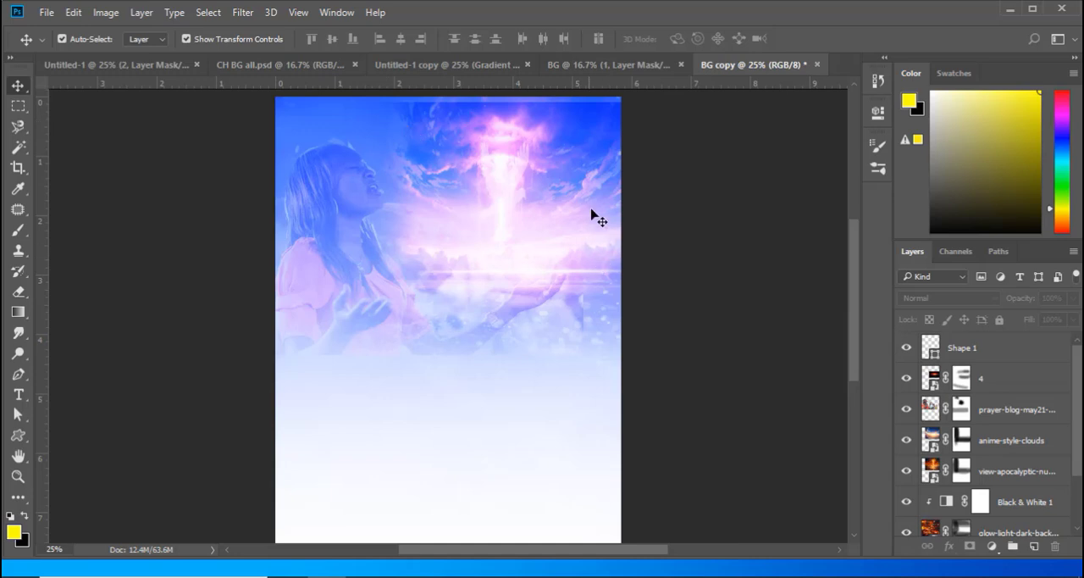
pyautogui.click(576, 146)
pyautogui.click(785, 383)
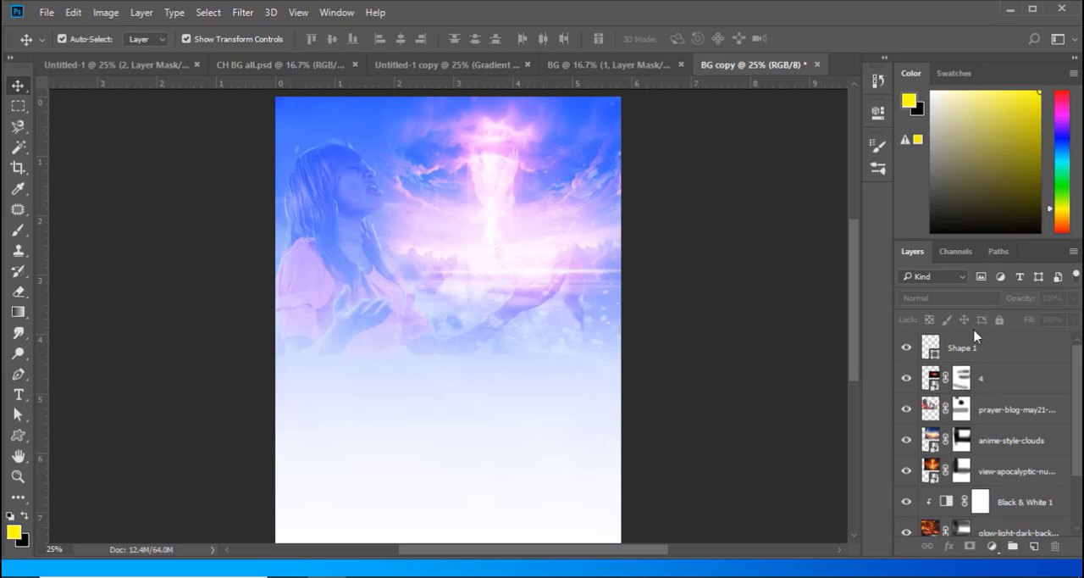
pyautogui.click(930, 409)
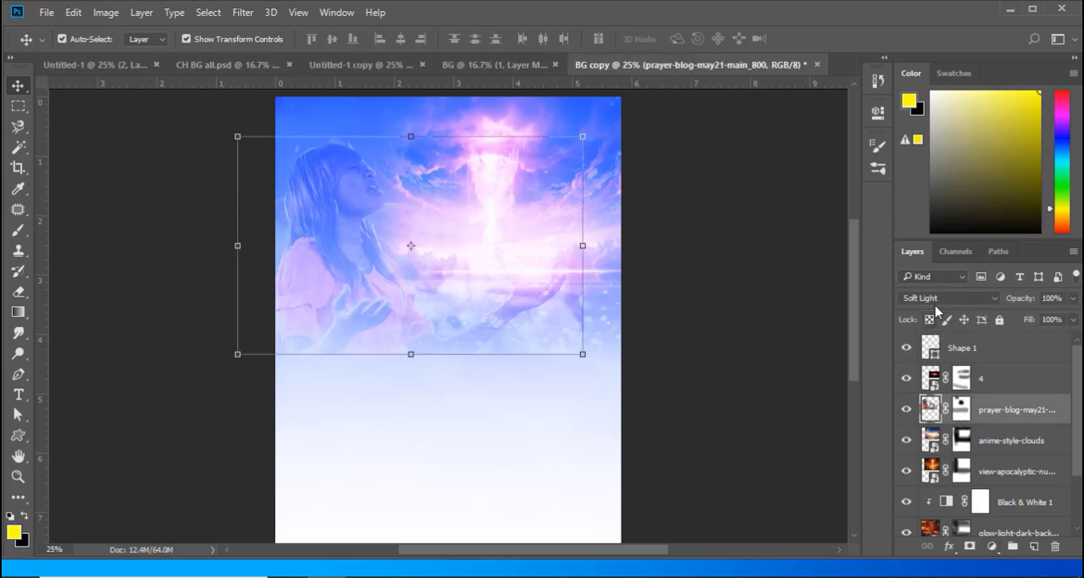
pyautogui.click(993, 298)
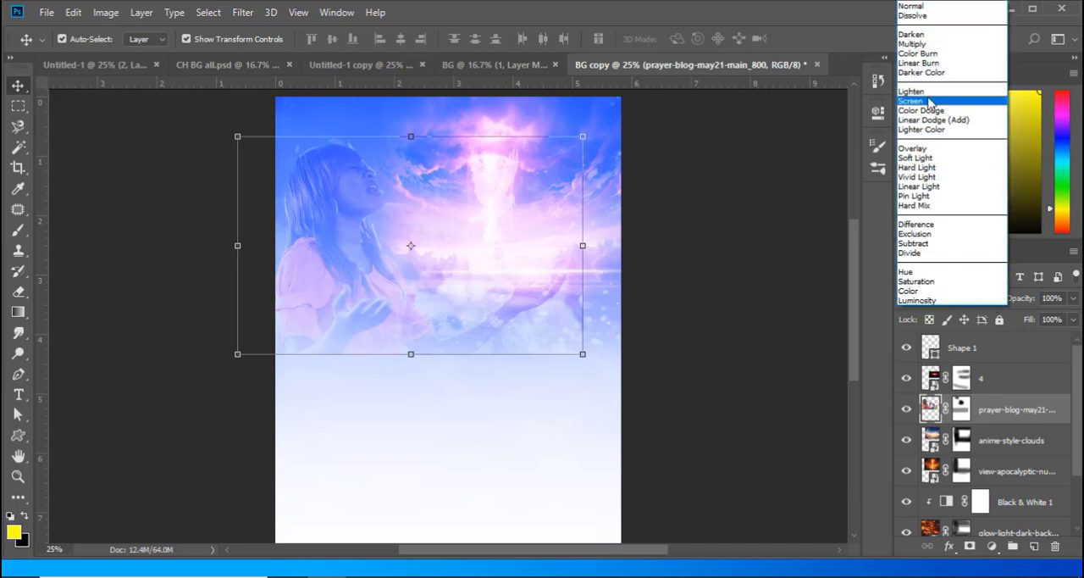
pyautogui.click(771, 193)
pyautogui.click(763, 148)
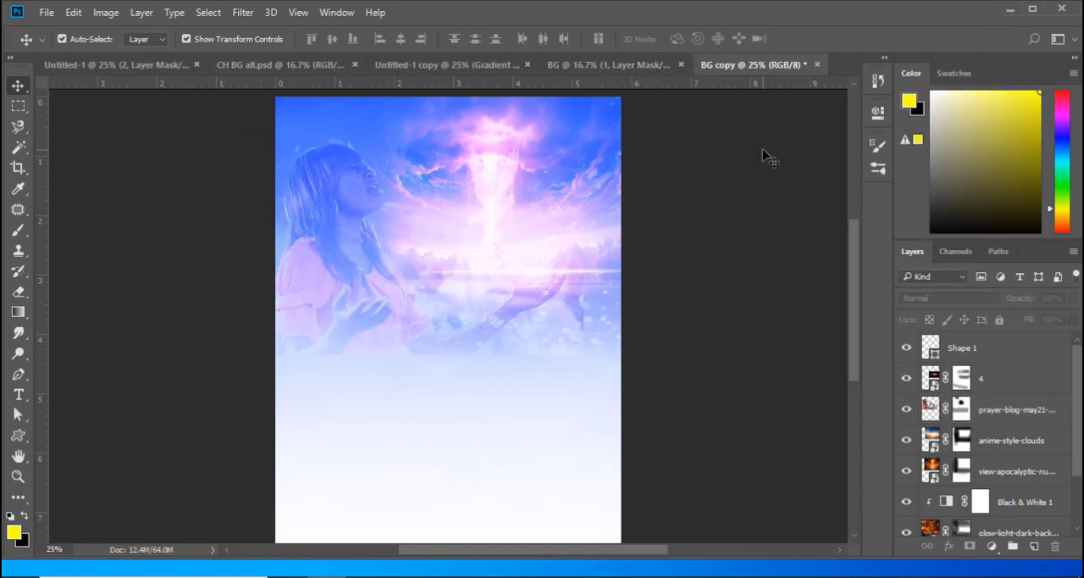
# - Compare the flyer backgrounds in the BG, Untitled-1 and BG copy documents, ending on BG
pyautogui.click(595, 66)
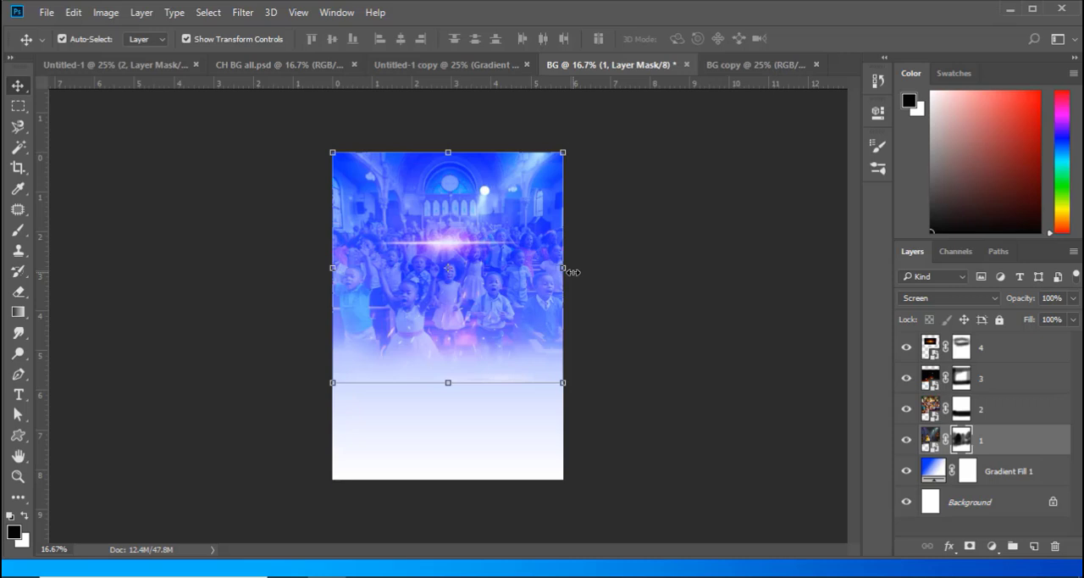
pyautogui.click(95, 73)
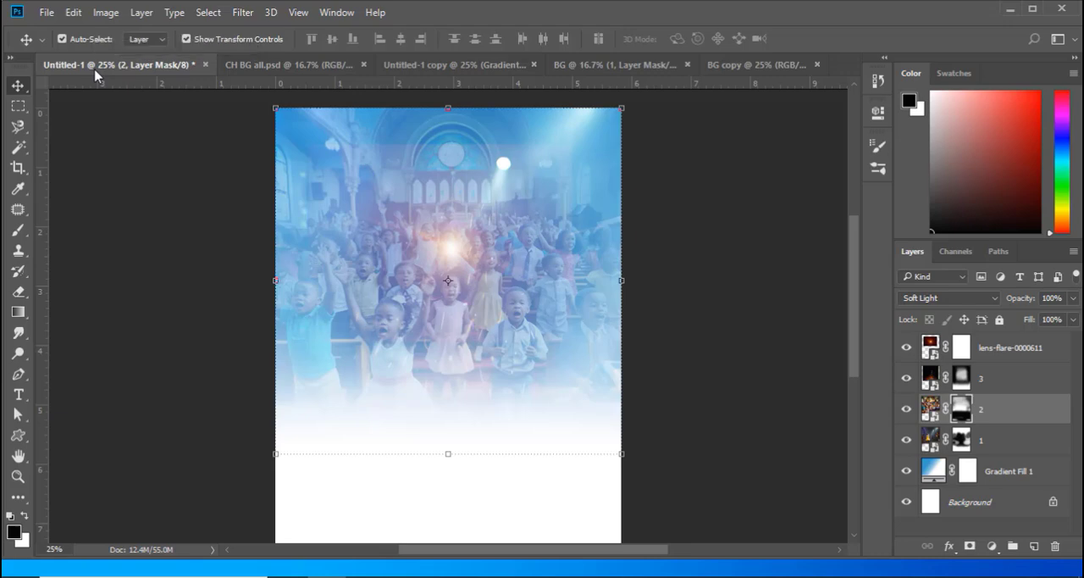
pyautogui.click(734, 68)
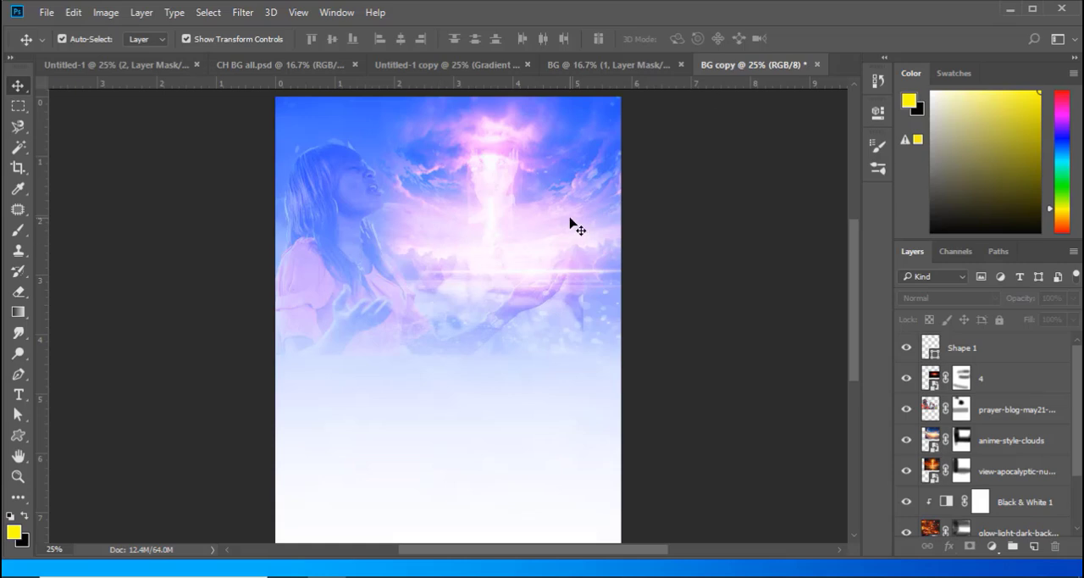
pyautogui.click(595, 65)
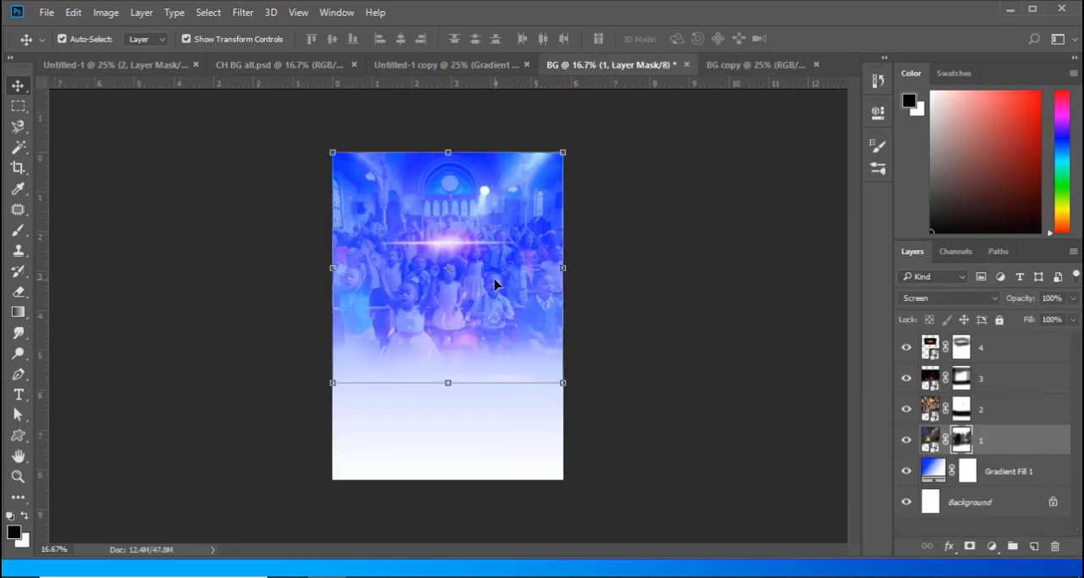